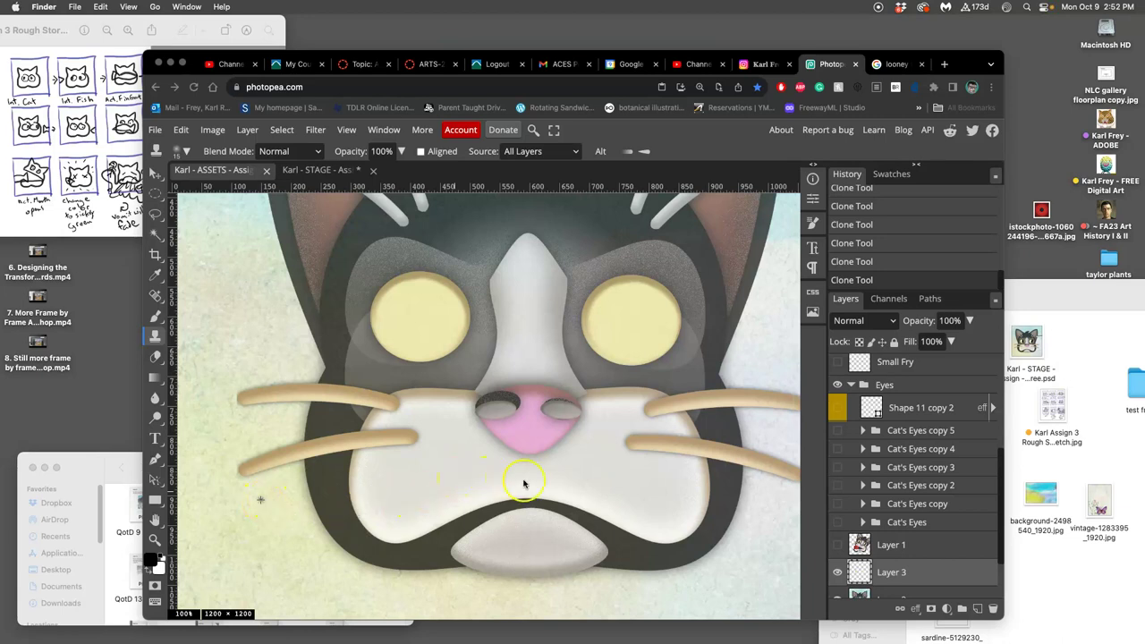
Step: Bring Photopea forward, zoom out, and settle on the STAGE document
click(556, 436)
key(super+minus)
key(super+minus)
key(super+minus)
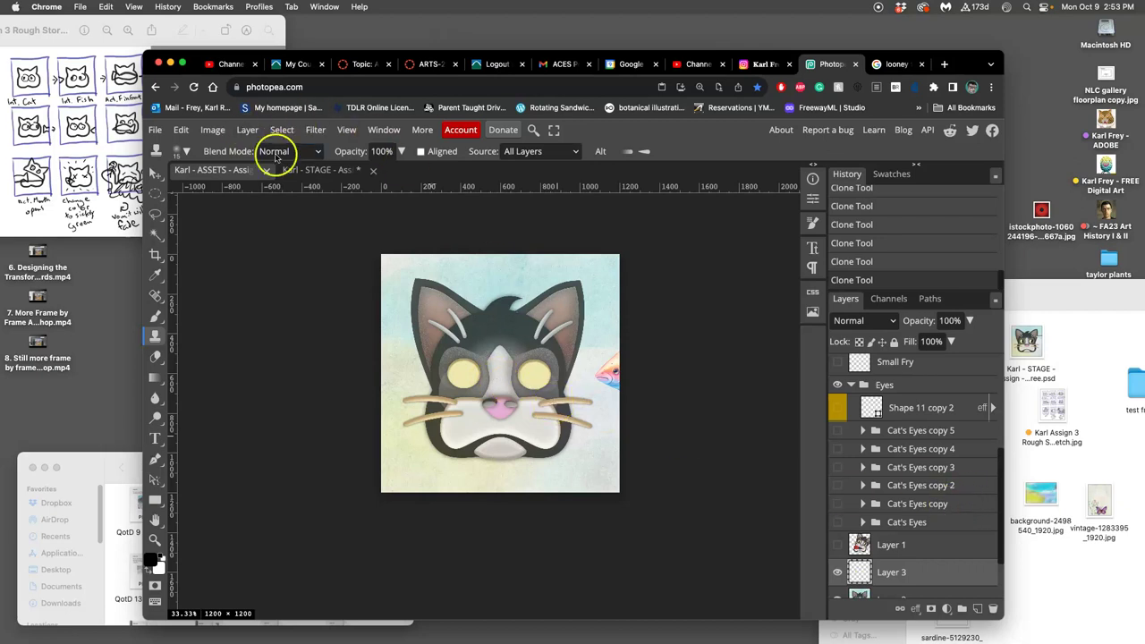
click(318, 170)
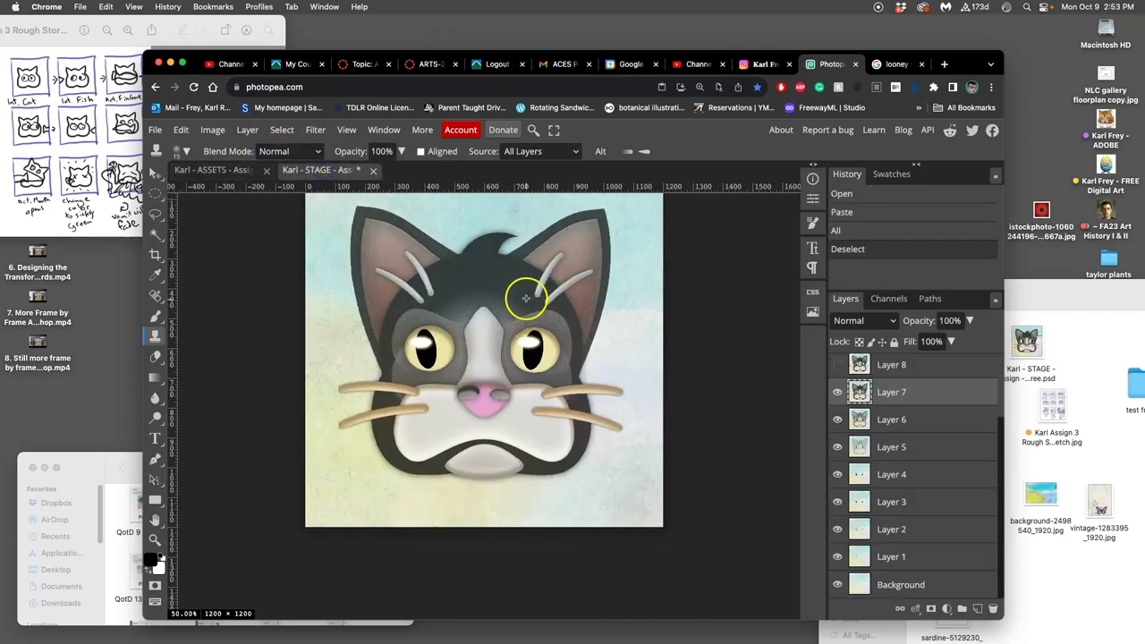
click(232, 171)
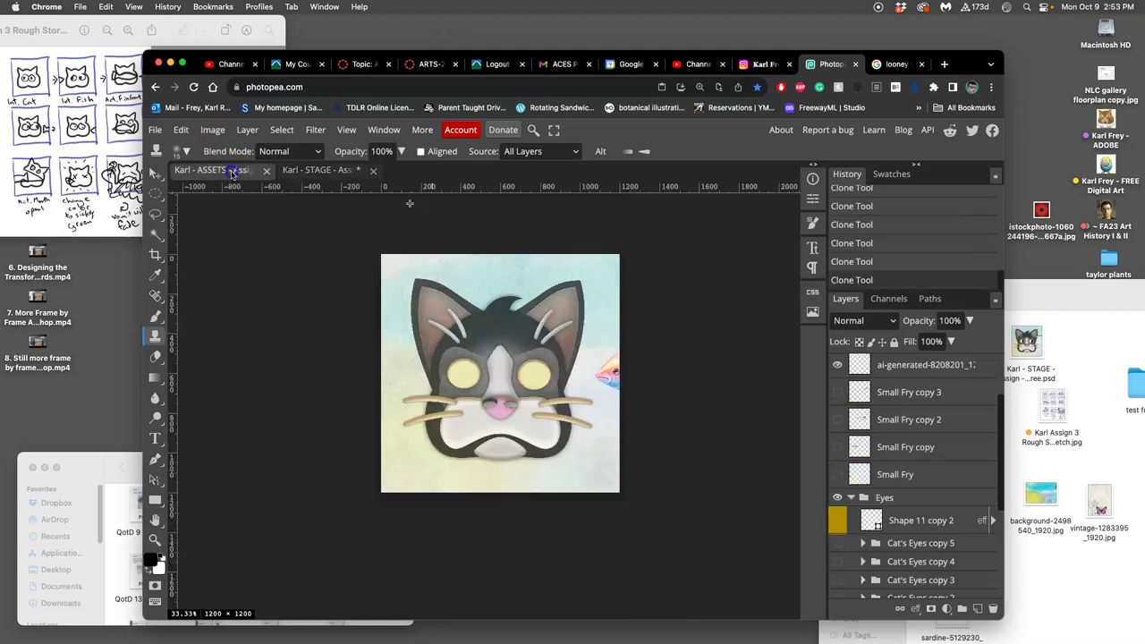
key(ctrl+0)
click(322, 170)
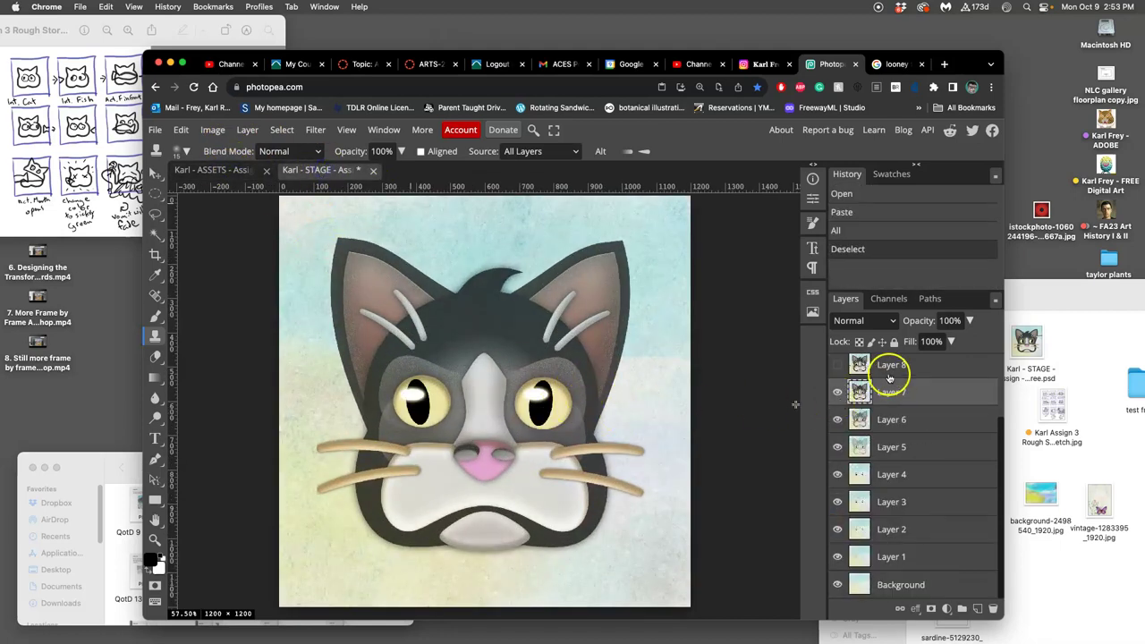
Step: Turn on Layers 8–11 so the fish appears at the cat's upper right
scroll(854, 372, up, 2)
click(837, 450)
click(838, 422)
click(838, 395)
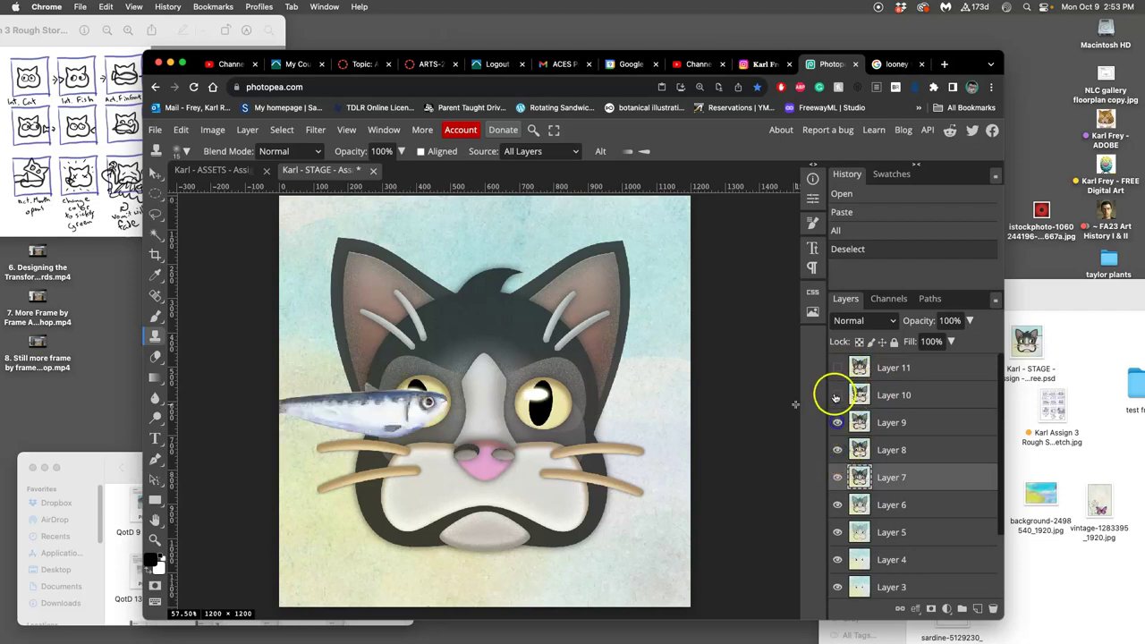
click(838, 368)
click(836, 369)
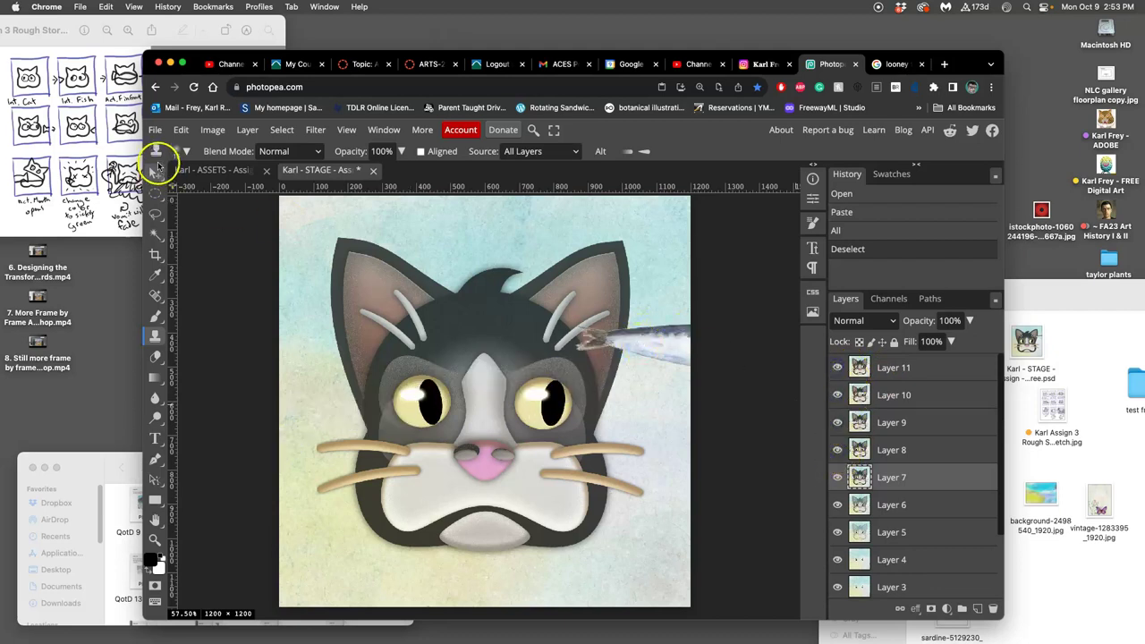
Step: In the ASSETS file, duplicate Layer 2 and hide the original
click(210, 170)
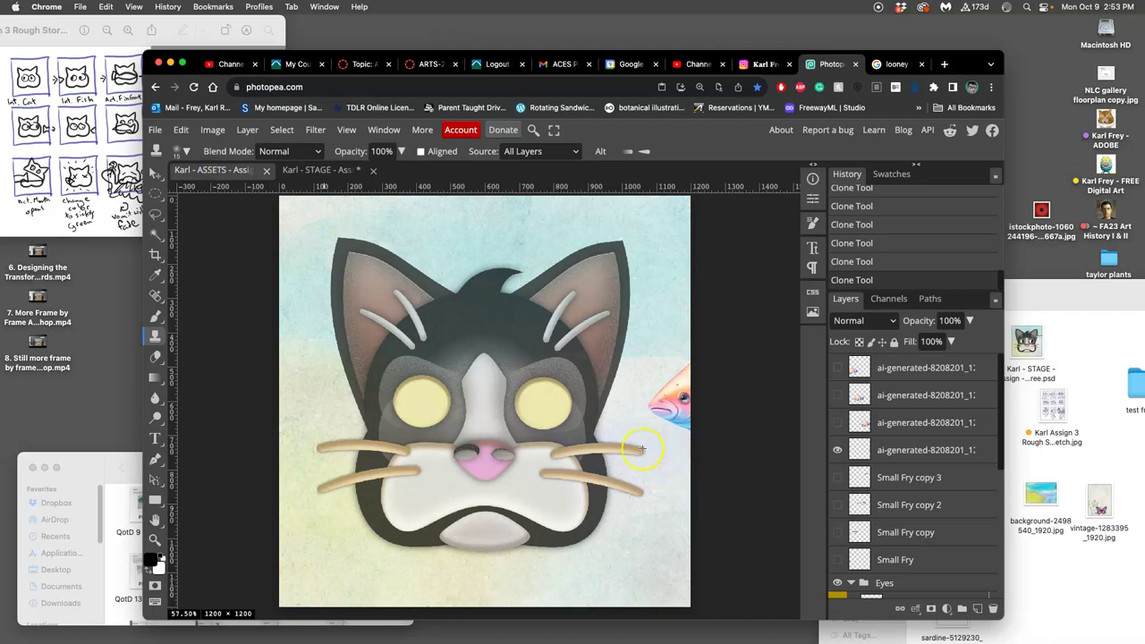
click(317, 170)
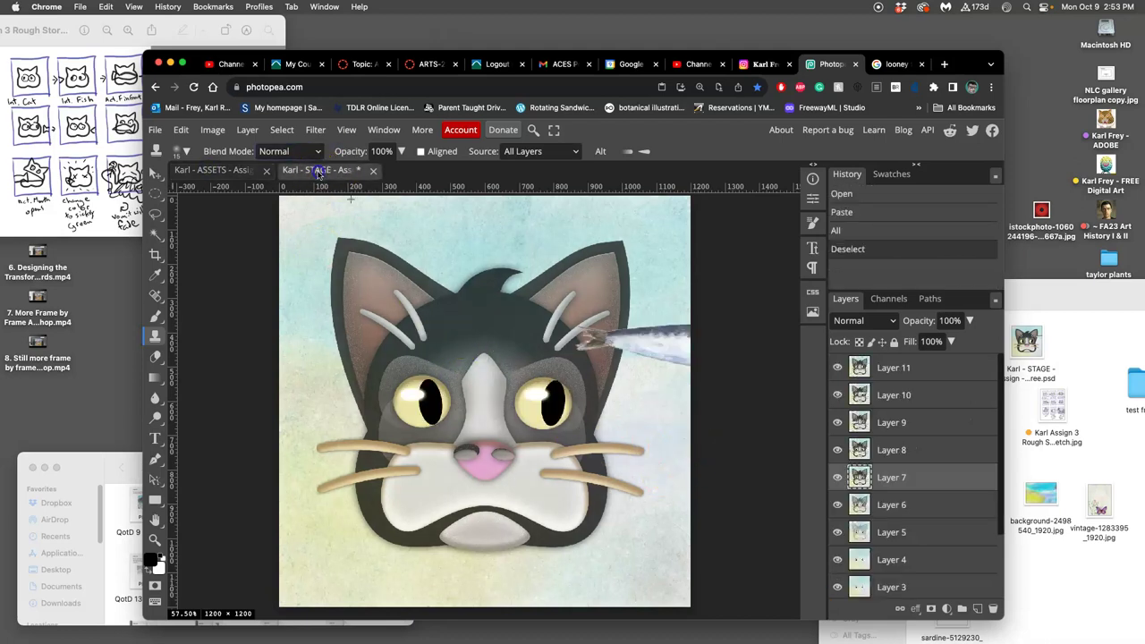
click(222, 170)
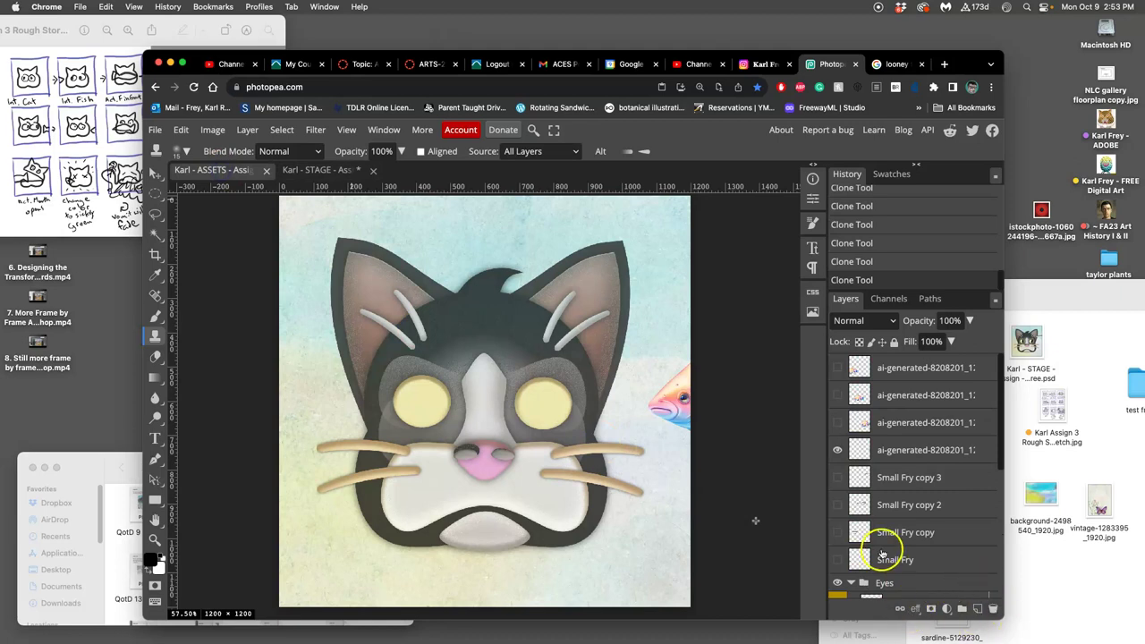
scroll(883, 555, down, 10)
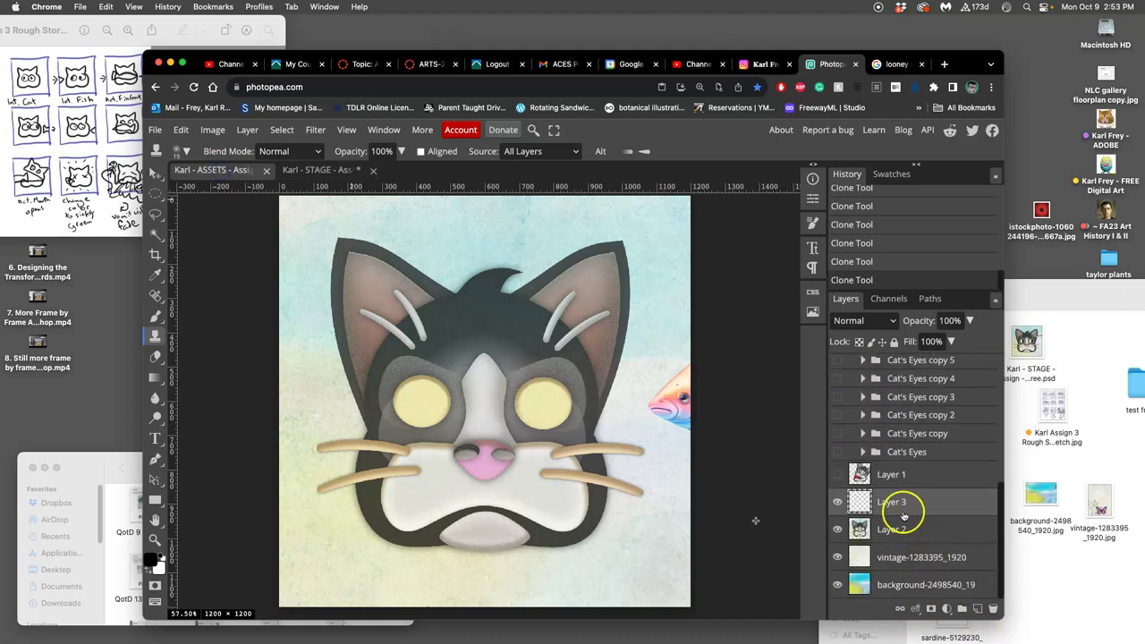
click(903, 532)
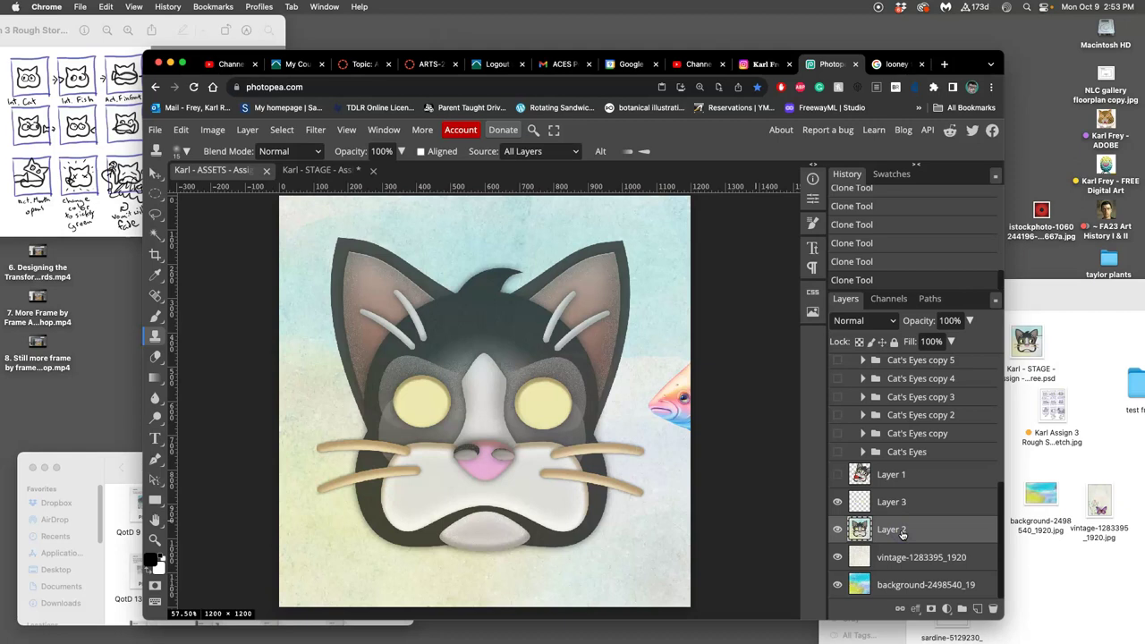
key(ctrl+j)
click(838, 558)
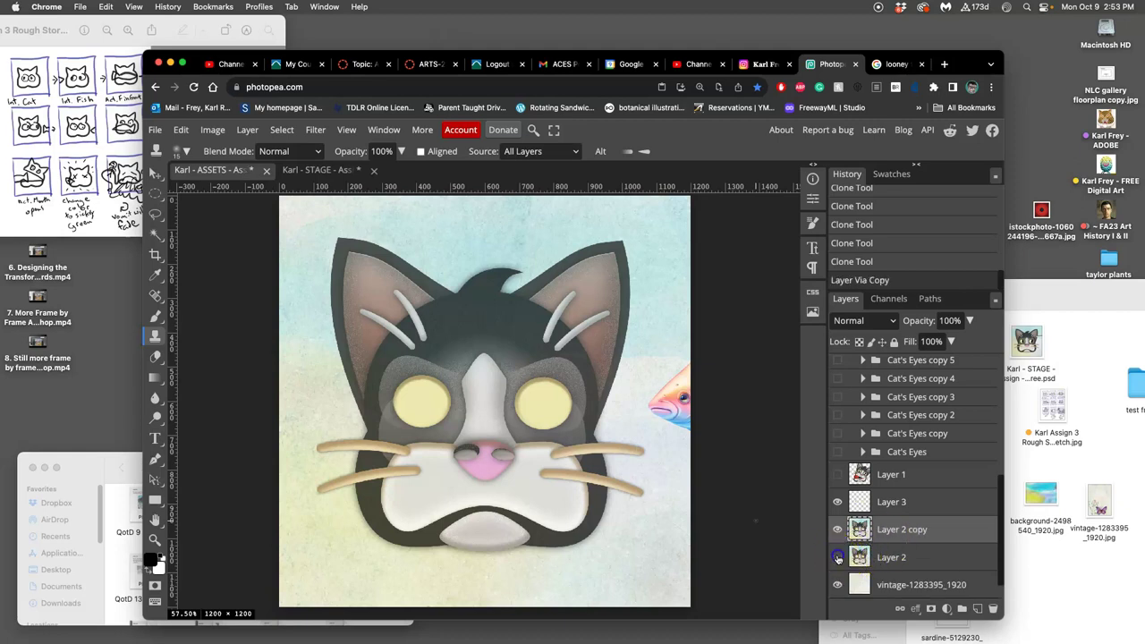
click(857, 556)
Step: Show the Cat's Eyes copy 5 pupils and the Shape 11 copy 2 highlights
click(836, 453)
click(836, 453)
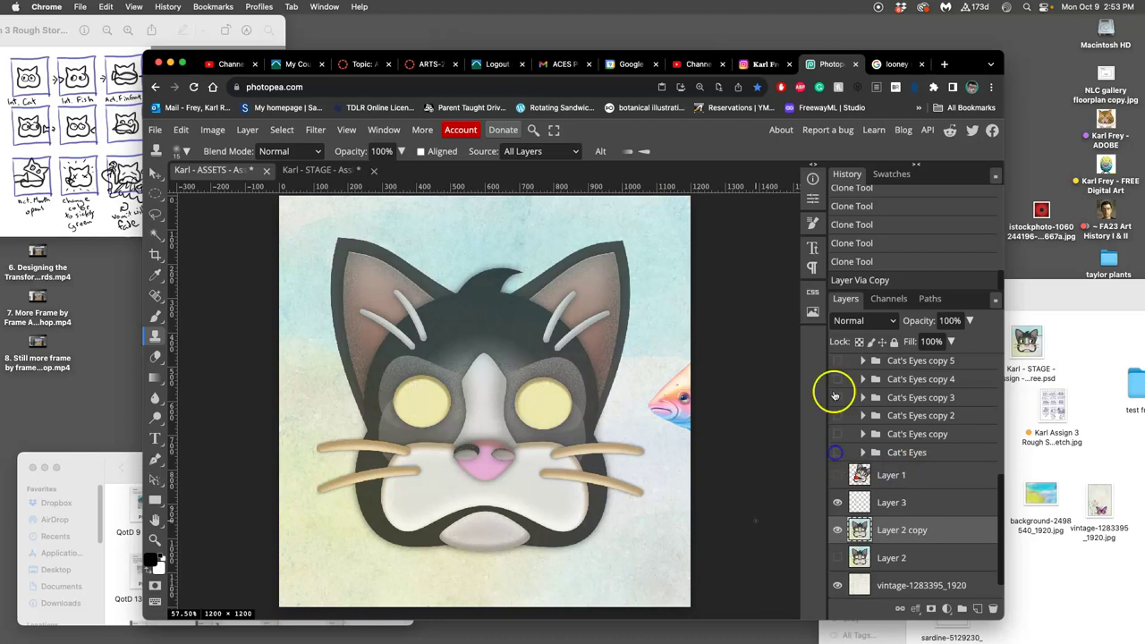
click(838, 360)
scroll(859, 411, up, 3)
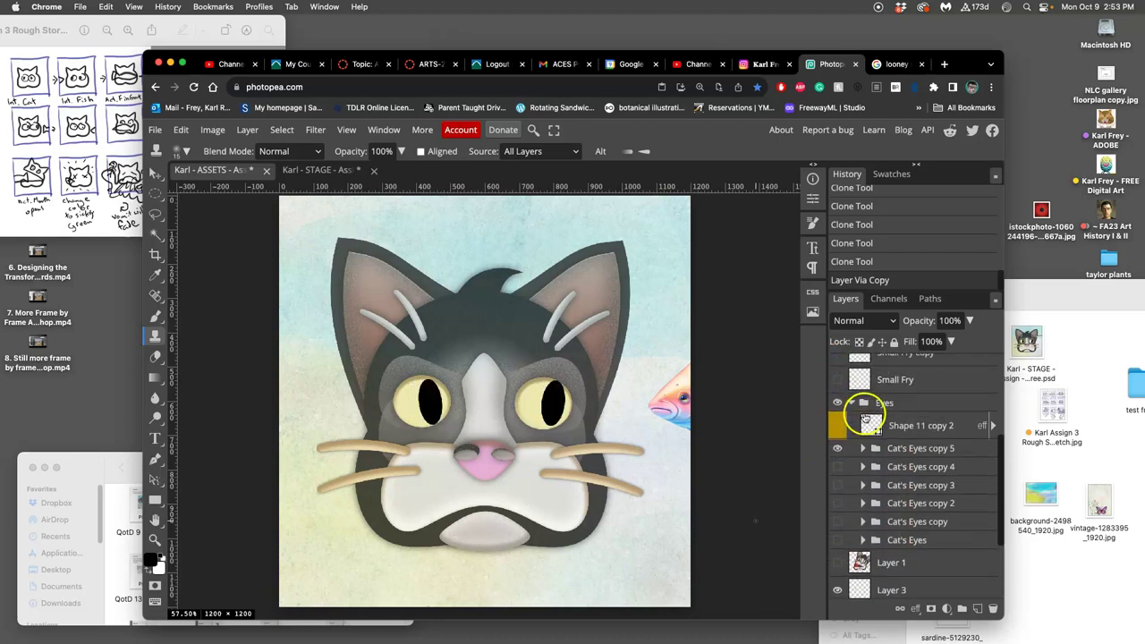
click(840, 427)
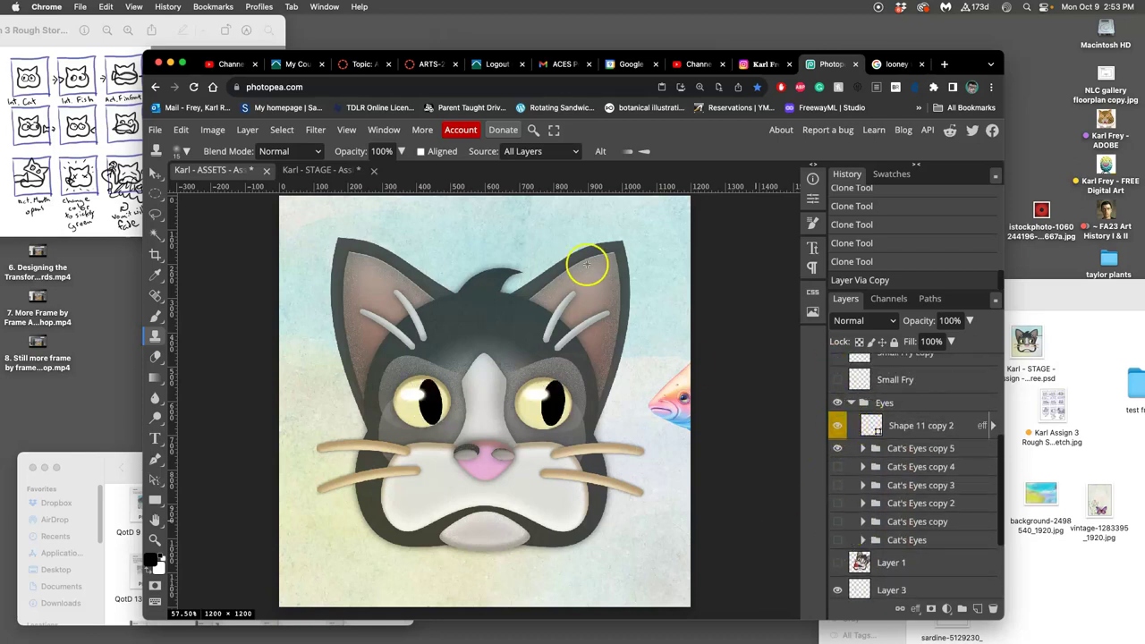
click(347, 171)
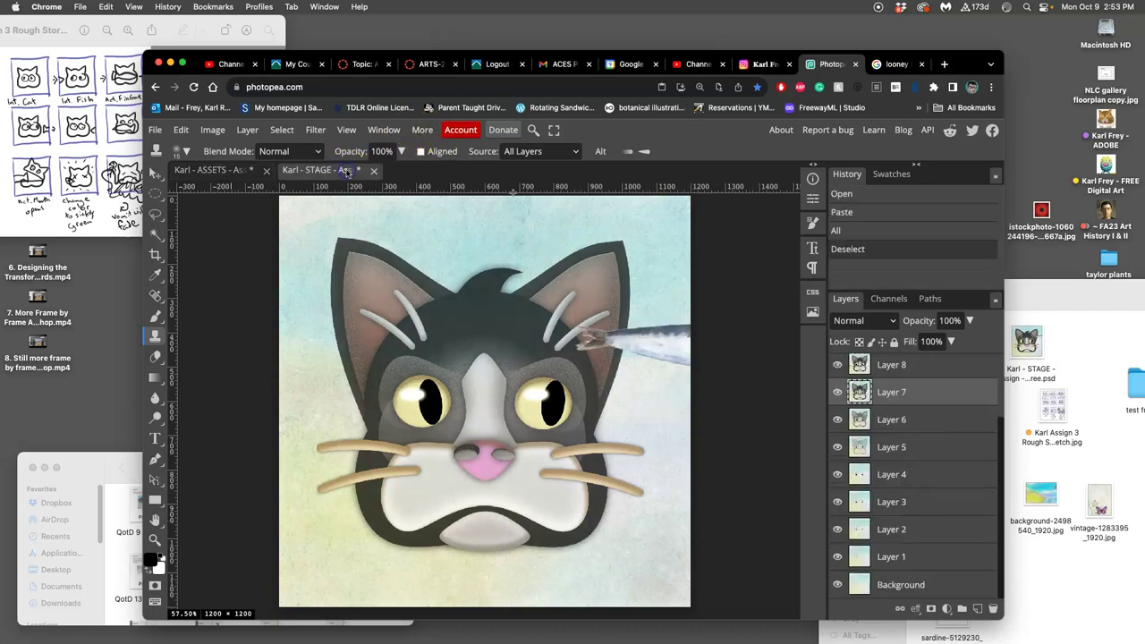
click(237, 171)
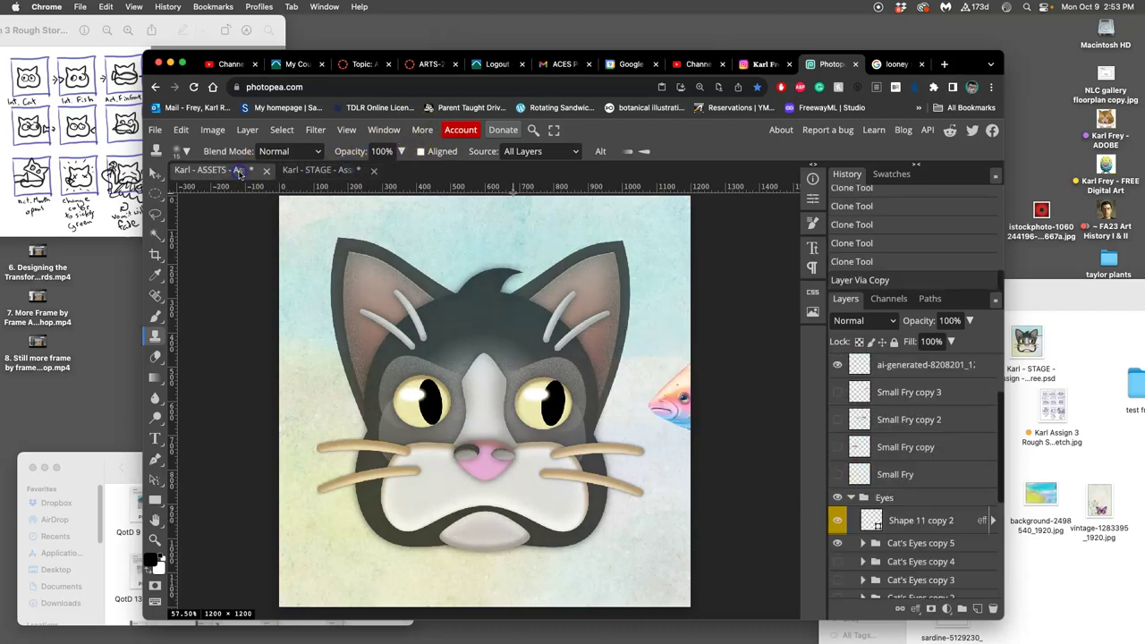
scroll(982, 456, up, 2)
Step: Lasso and clear the fish layer's area beside the cat's right cheek, then save ASSETS
click(886, 451)
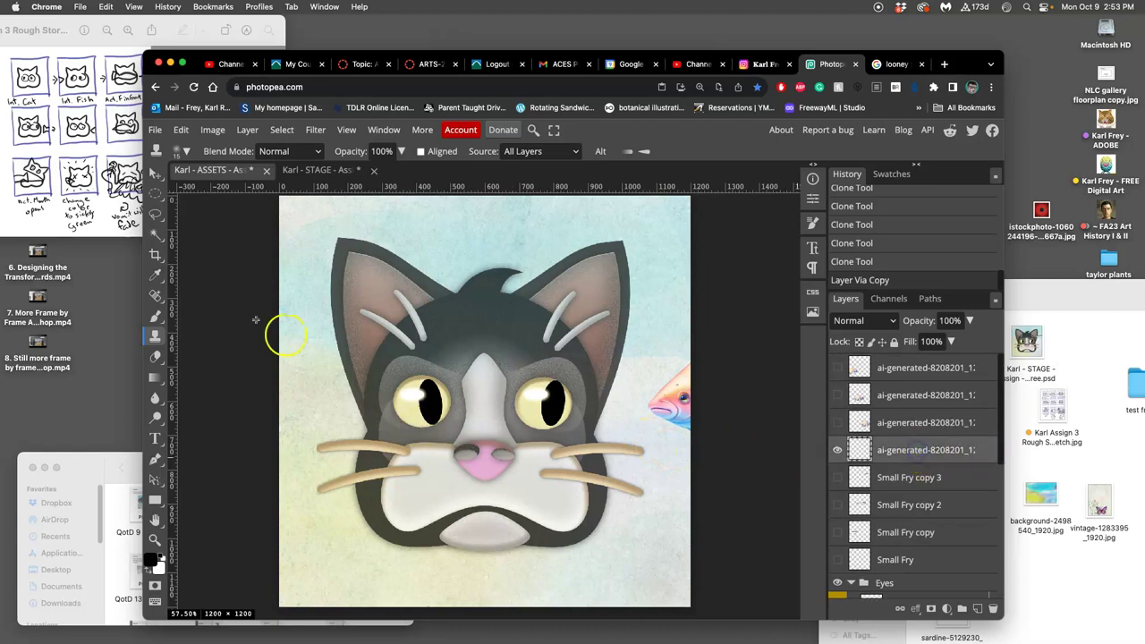
click(156, 215)
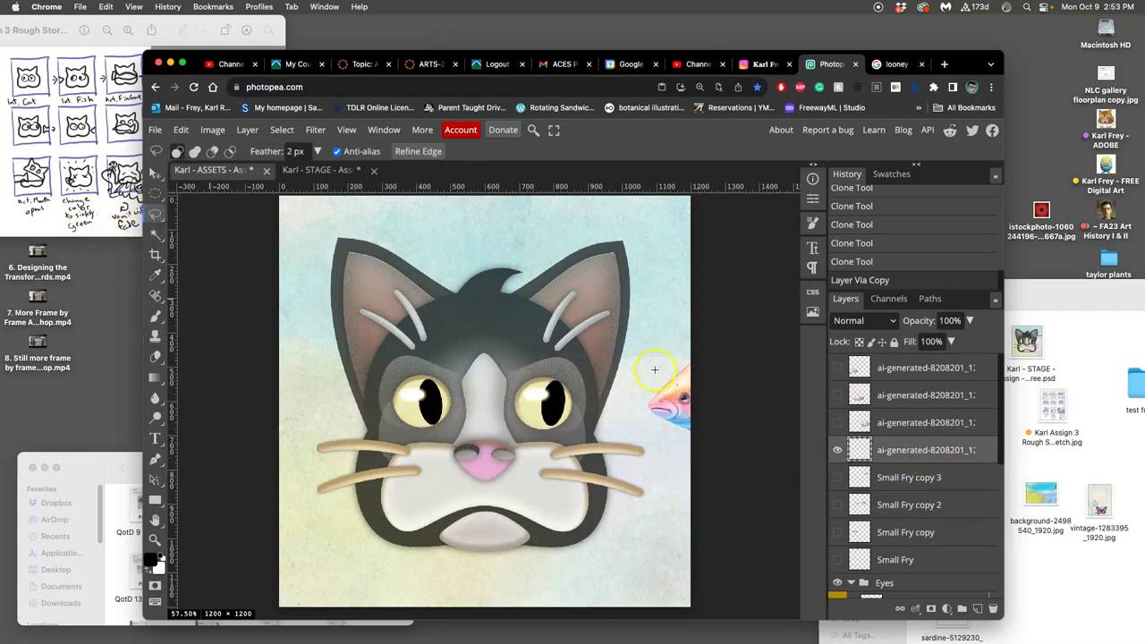
mouse_move(629, 356)
mouse_down()
mouse_move(602, 424)
mouse_move(612, 484)
mouse_up()
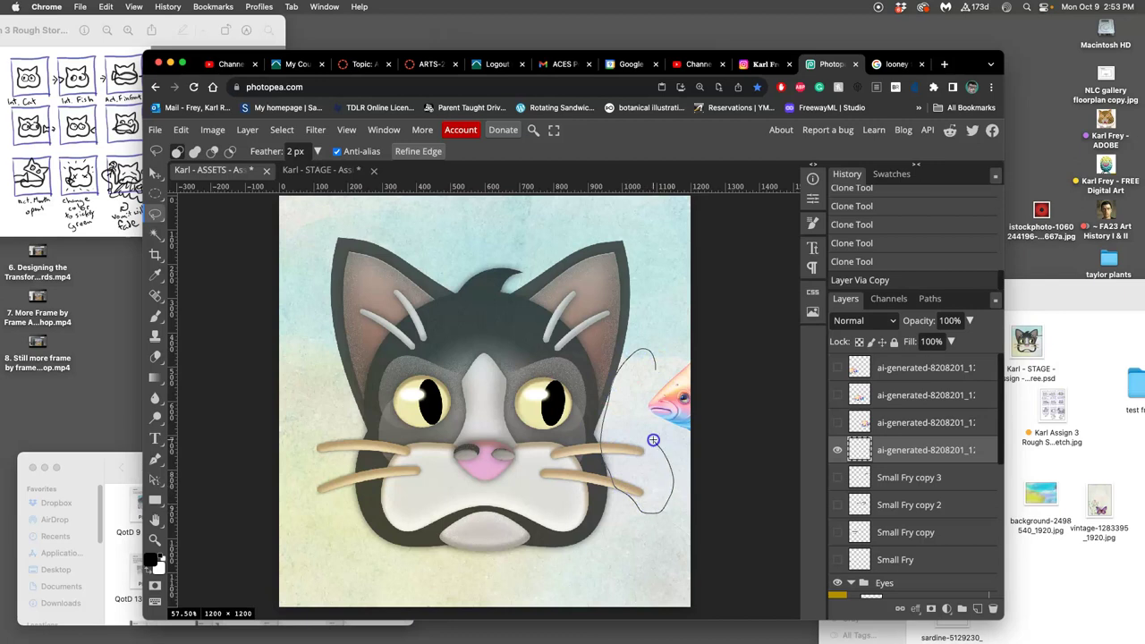
drag(648, 397, 654, 385)
key(BackSpace)
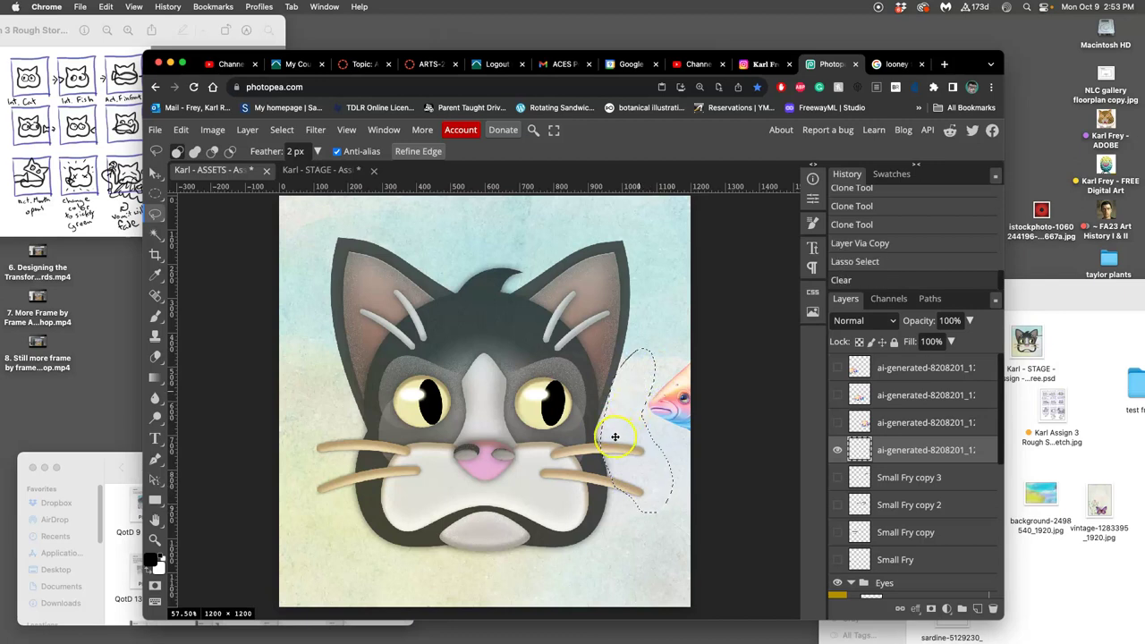
key(super+d)
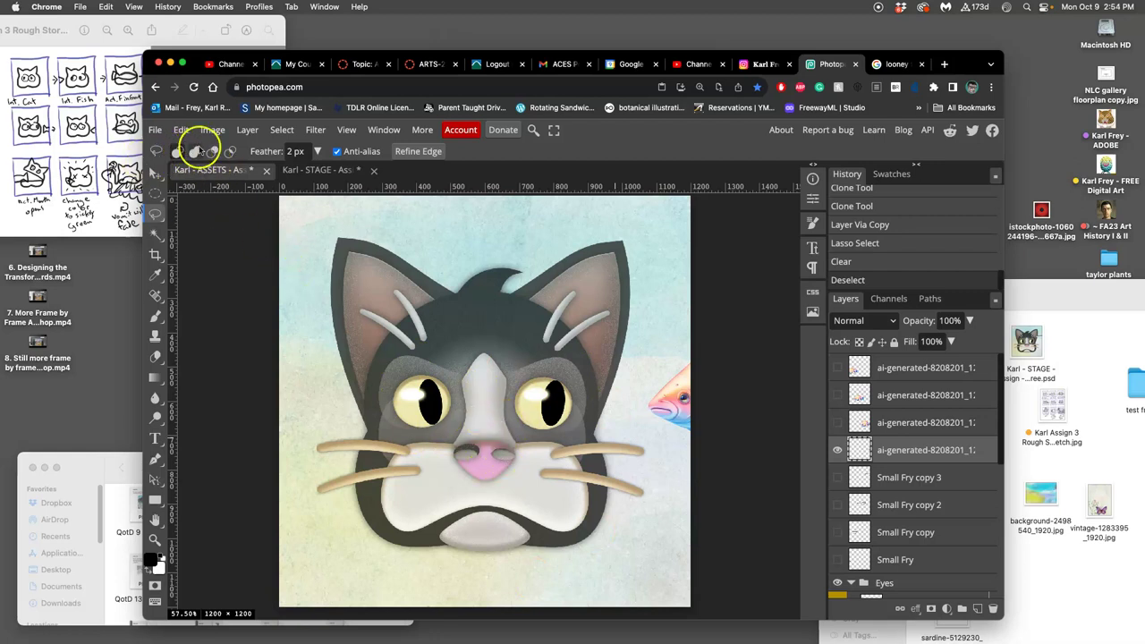
key(super+s)
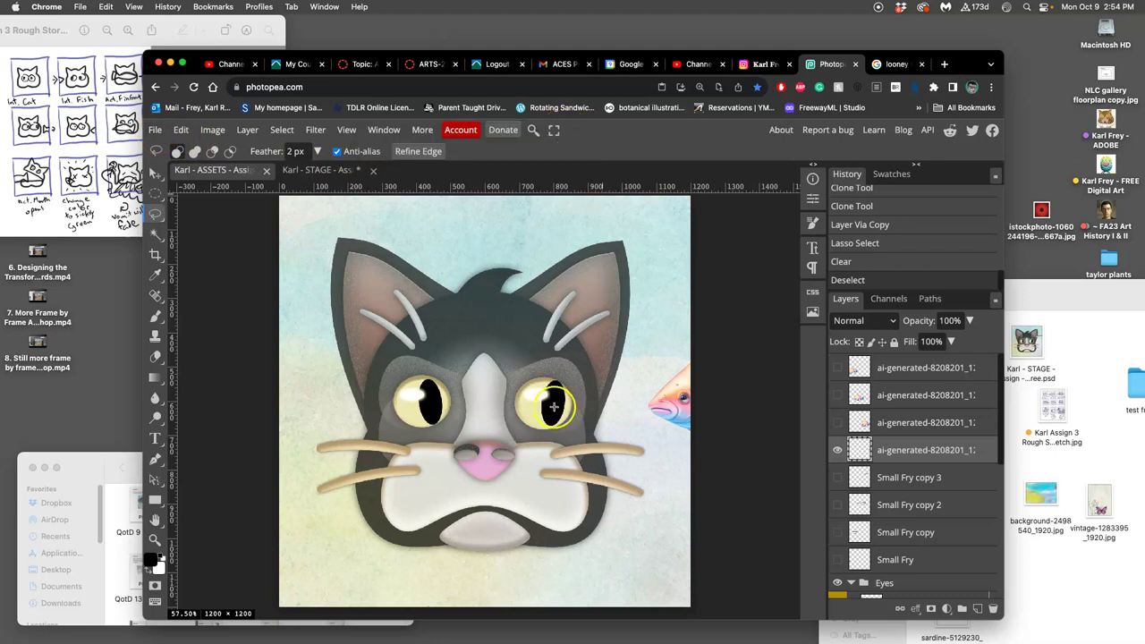
Step: Flatten the ASSETS image and select the whole canvas
click(248, 130)
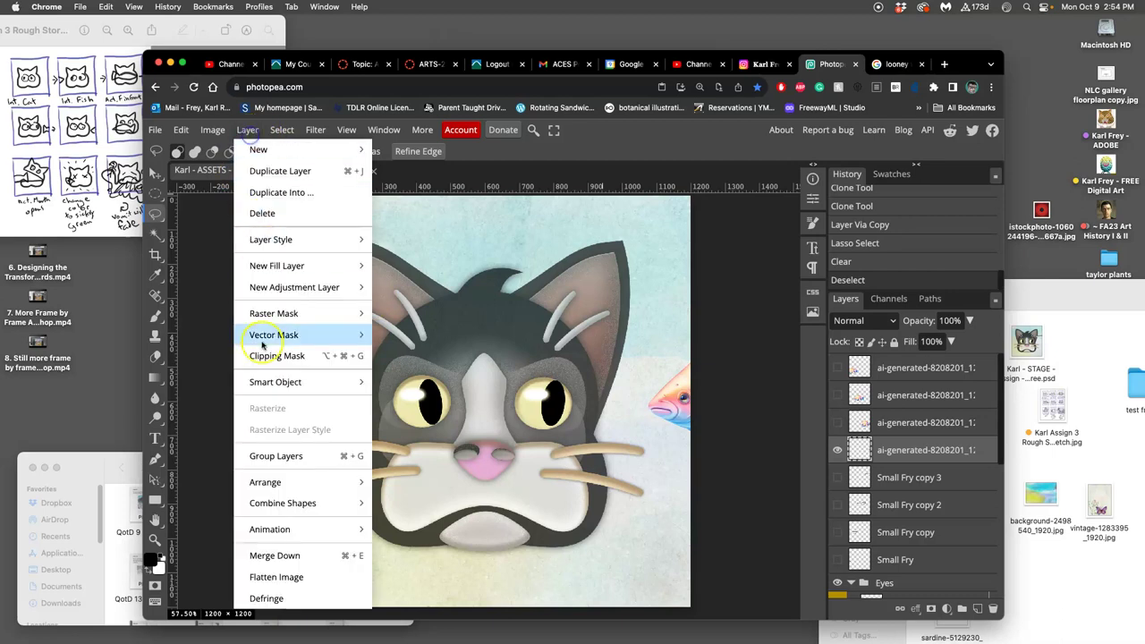
click(290, 570)
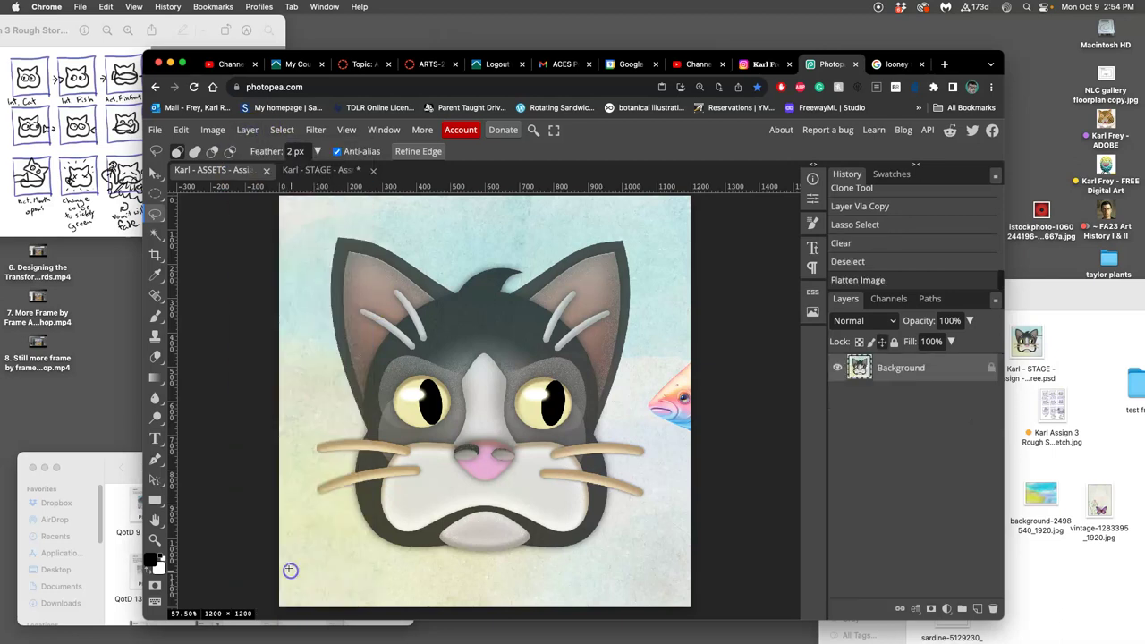
click(859, 262)
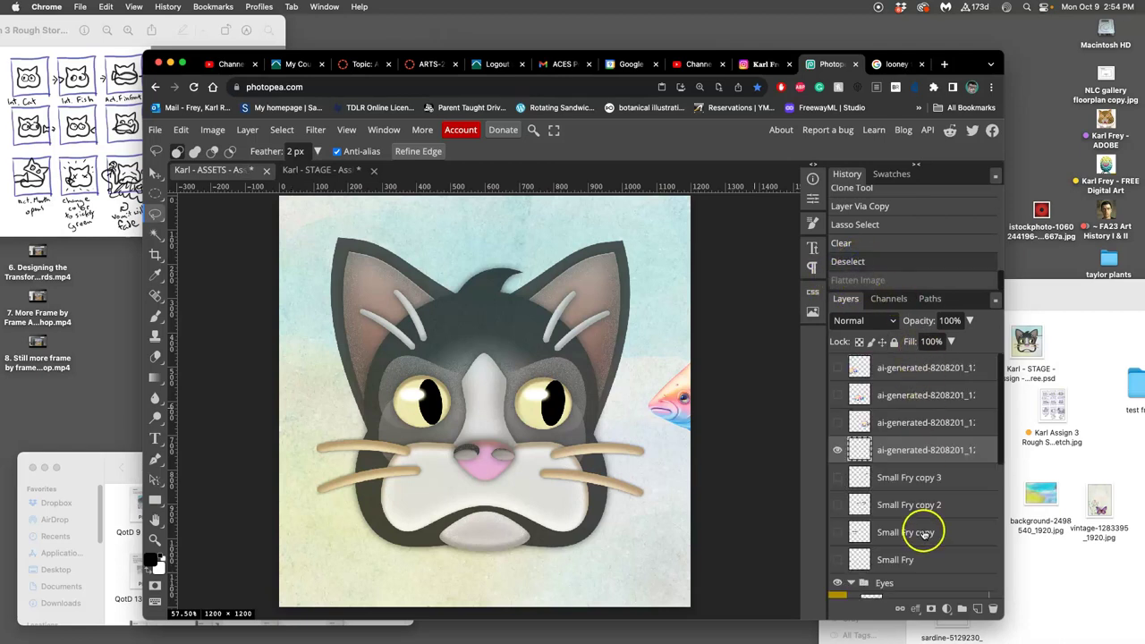
click(861, 281)
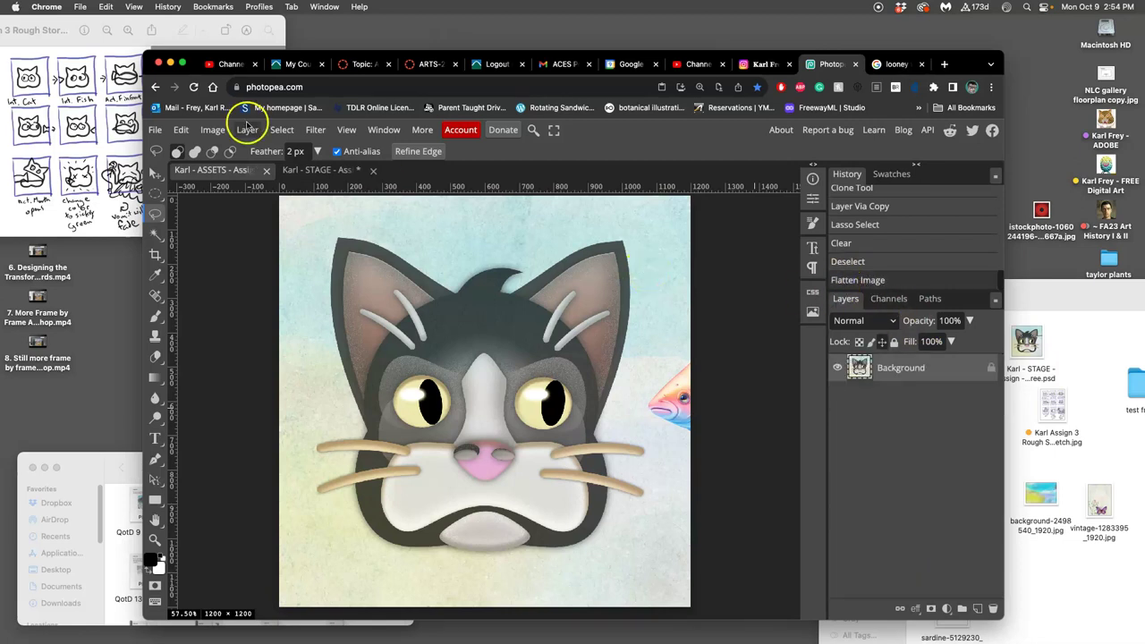
click(282, 130)
click(291, 152)
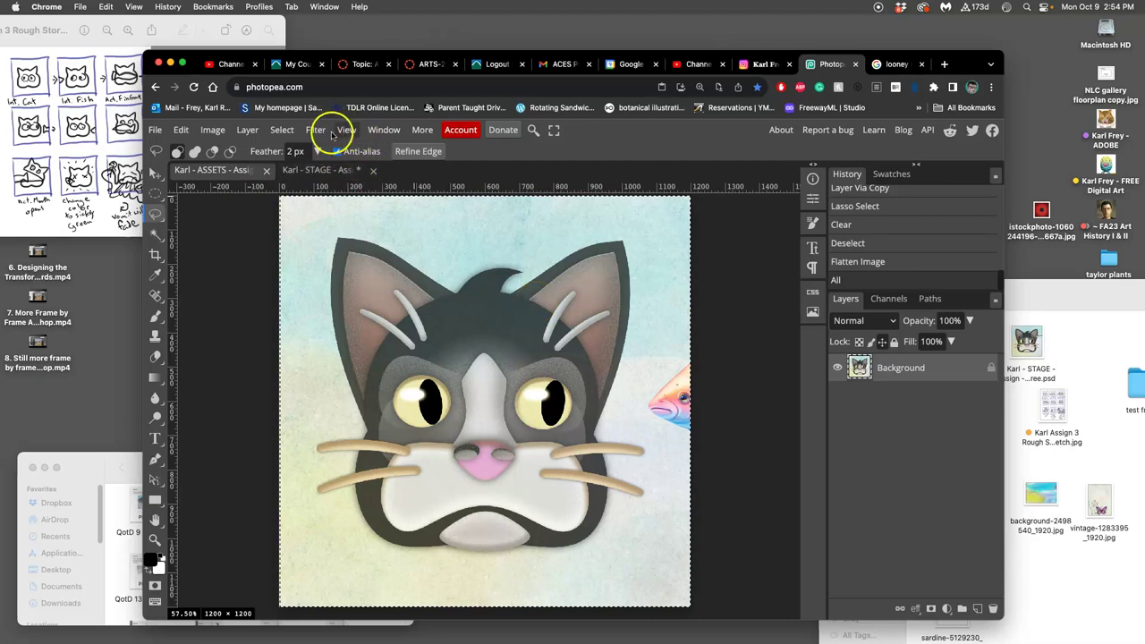
Step: Copy the flattened frame, then restore the separate layers from History
click(286, 130)
mouse_move(182, 130)
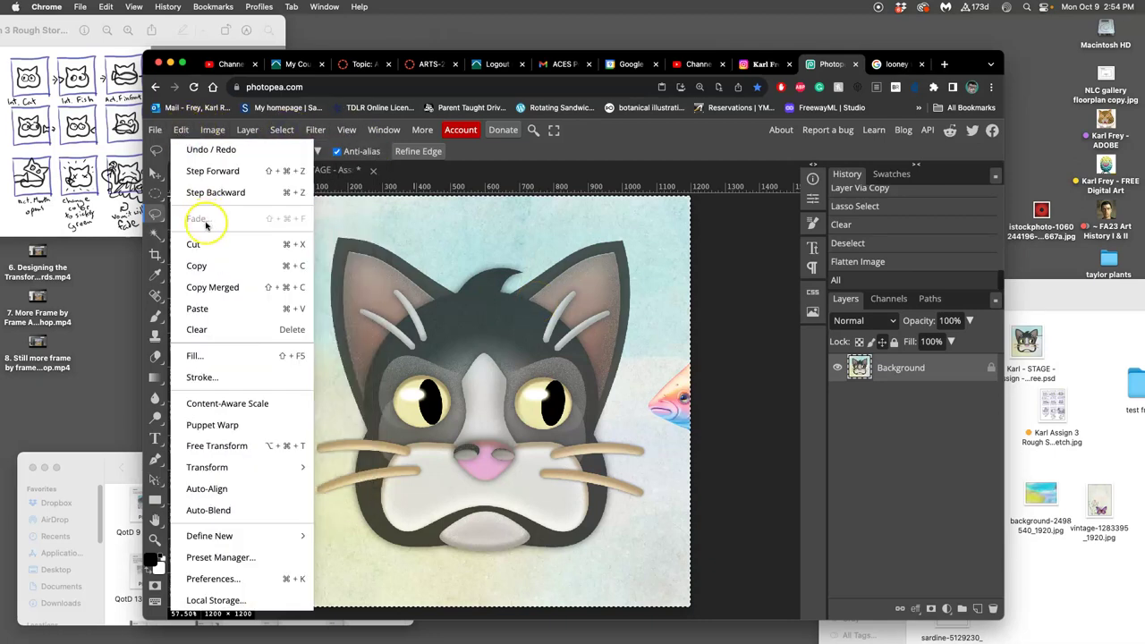
click(209, 271)
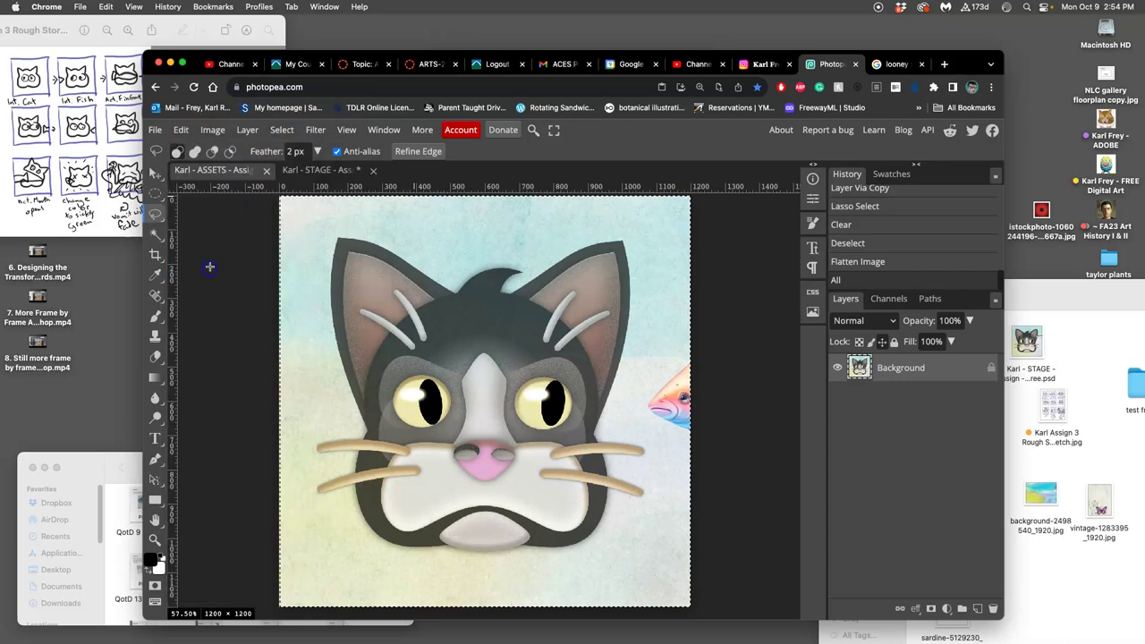
click(868, 245)
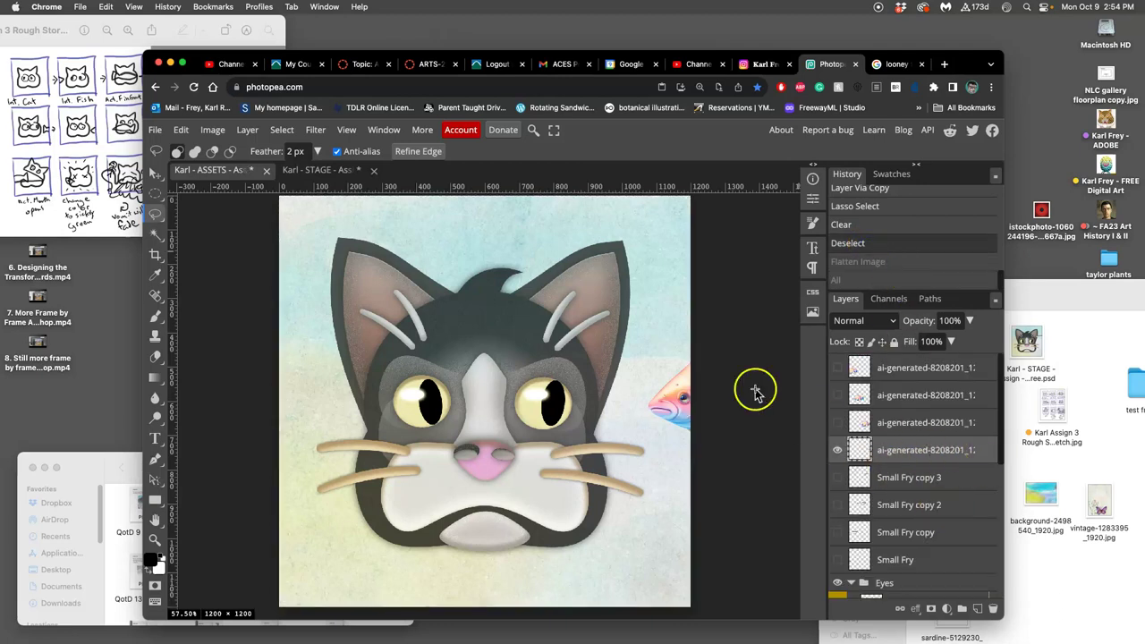
Step: Paste the copied frame into STAGE above Layer 11 as new Layer 12
click(329, 172)
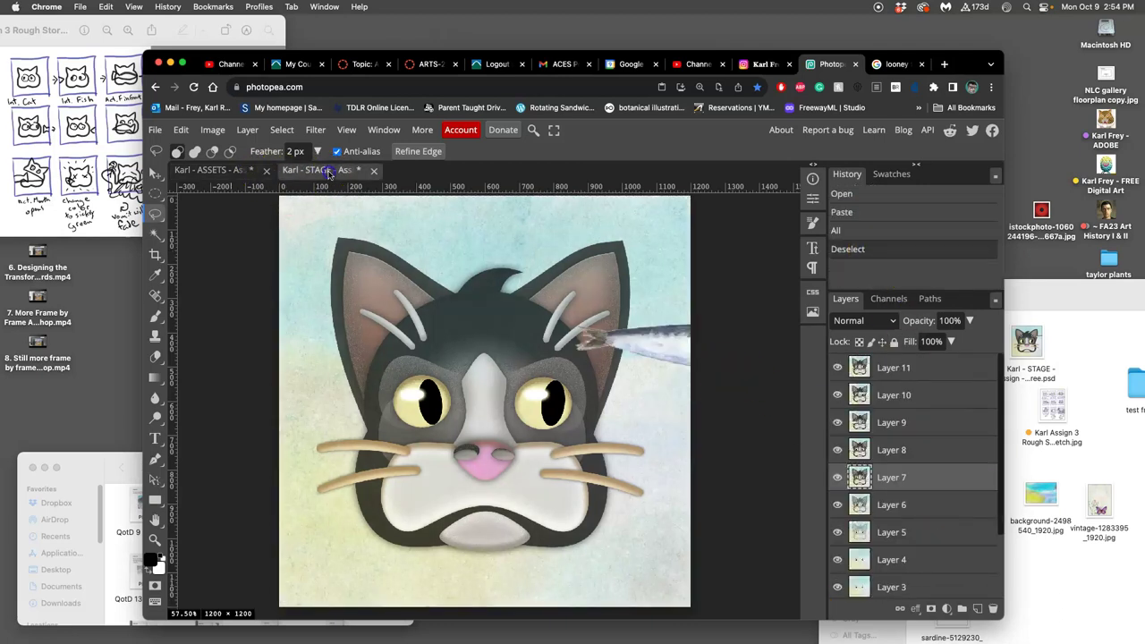
click(894, 372)
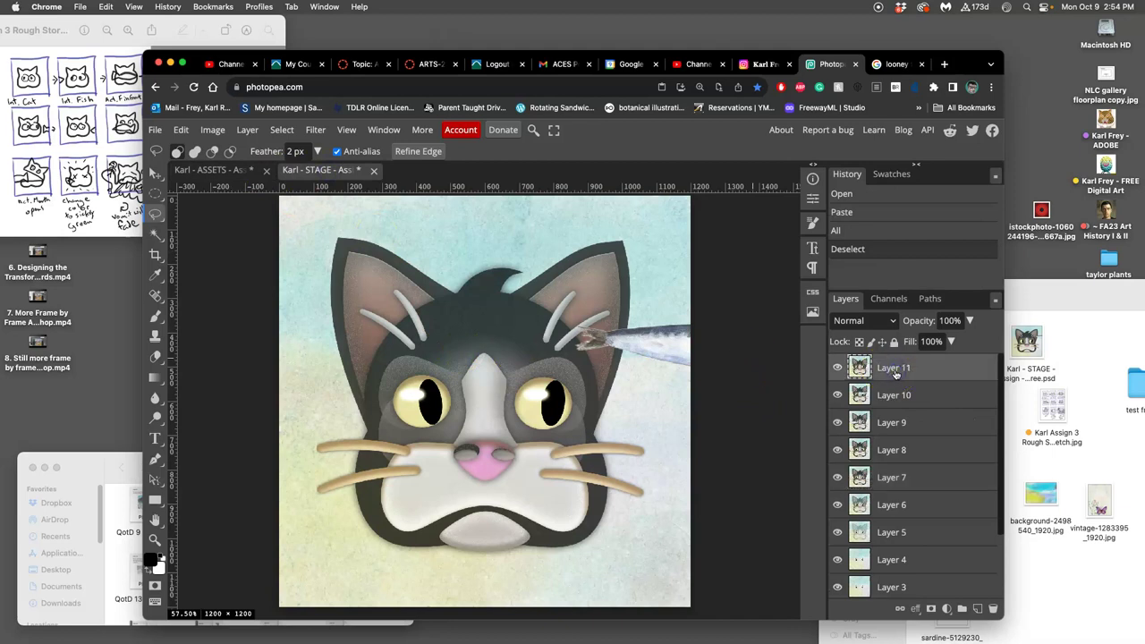
click(181, 130)
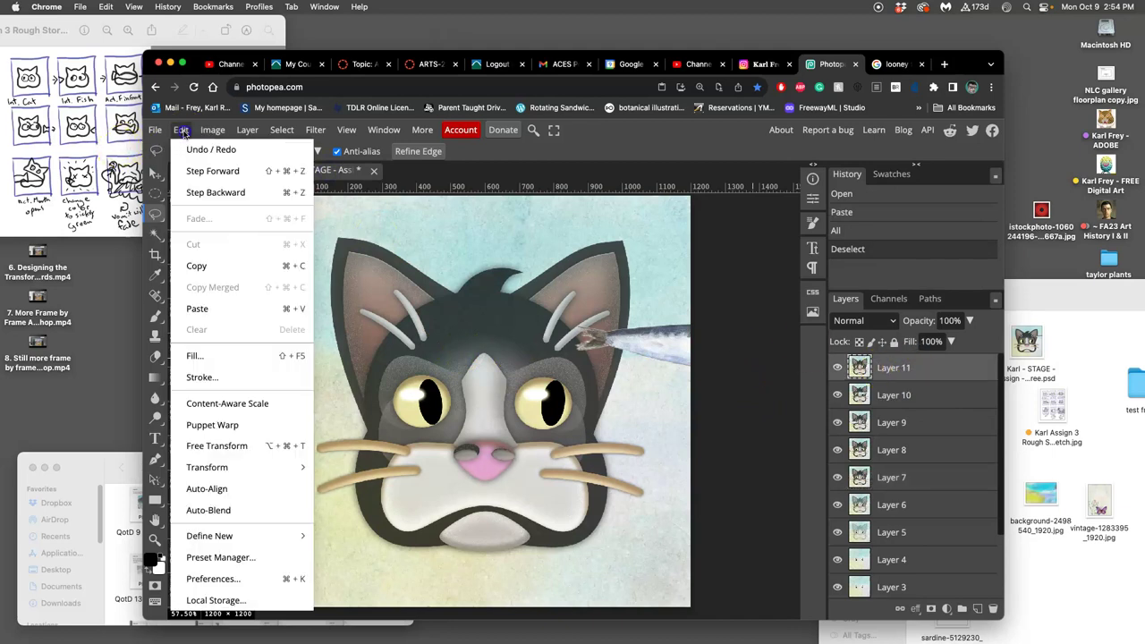
click(198, 309)
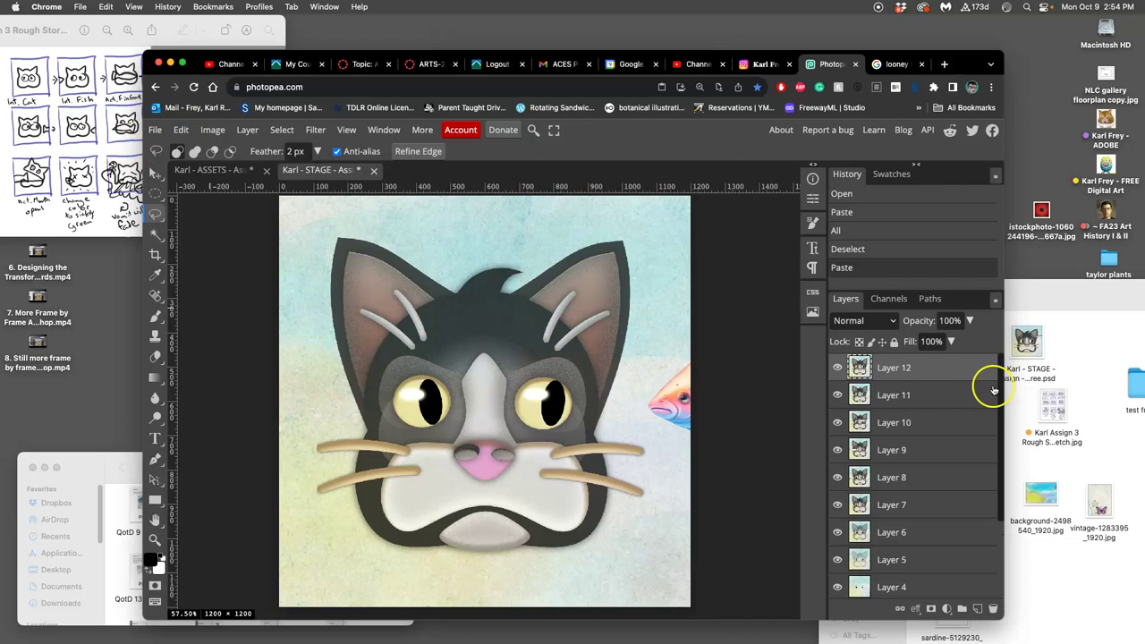
Step: Toggle Layer 12's visibility repeatedly to compare it with the previous frame
click(838, 367)
click(838, 367)
click(841, 368)
click(839, 369)
click(838, 369)
click(837, 369)
click(837, 369)
click(836, 369)
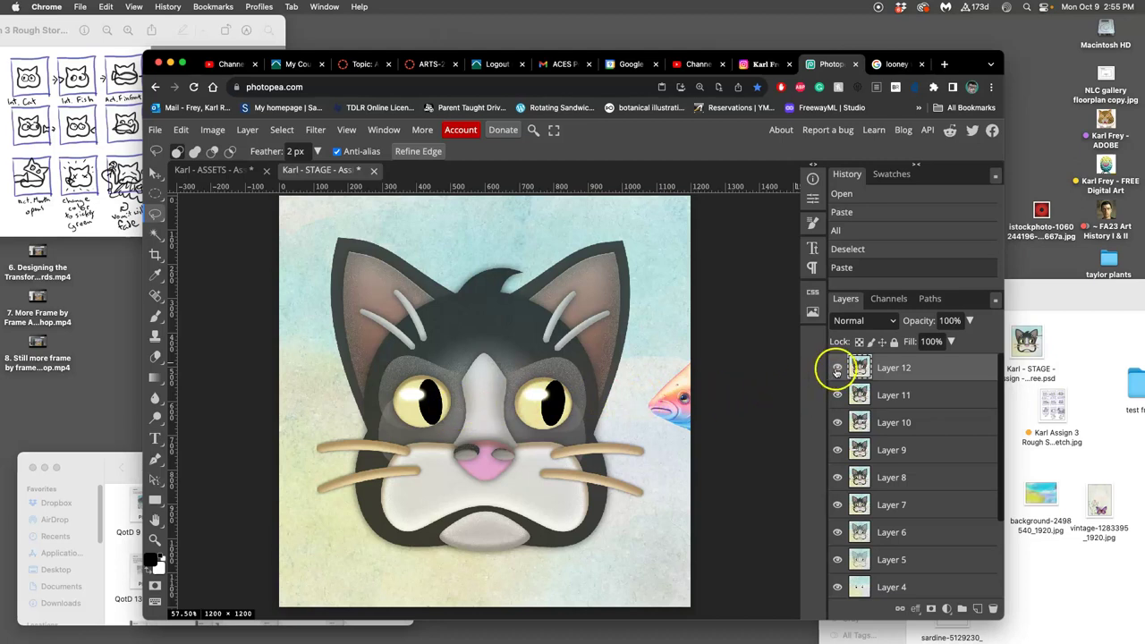
Step: Save STAGE, return to ASSETS, and keep its unflattened Deselect state in History
key(super+s)
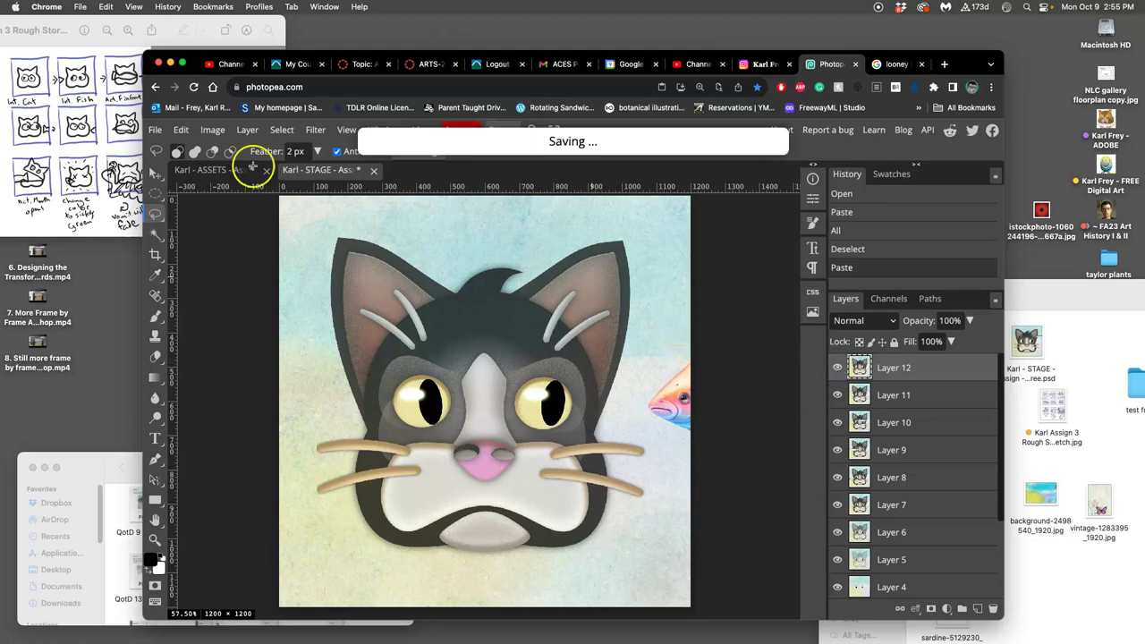
click(205, 170)
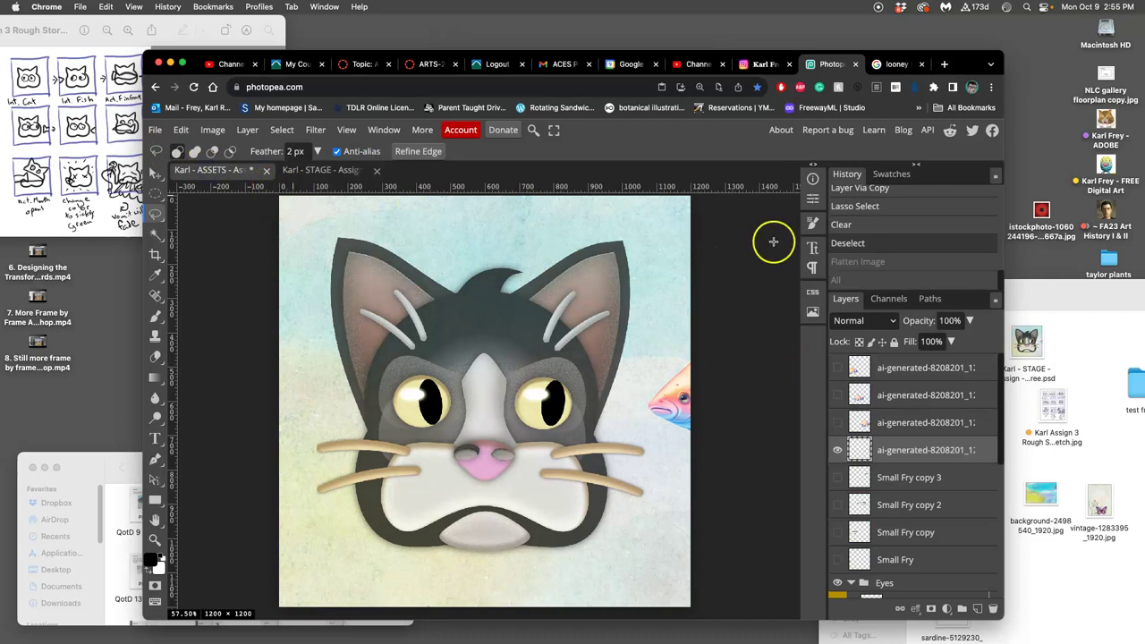
click(864, 247)
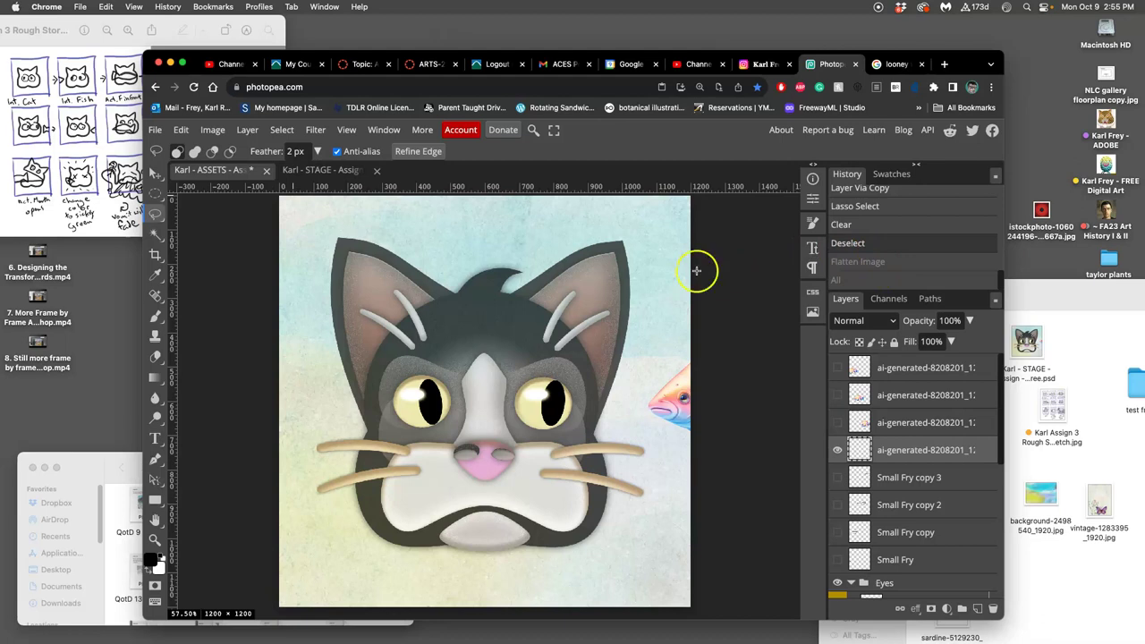
Step: Switch to the next fish position layer and erase a lassoed area near the cat's nose
click(838, 423)
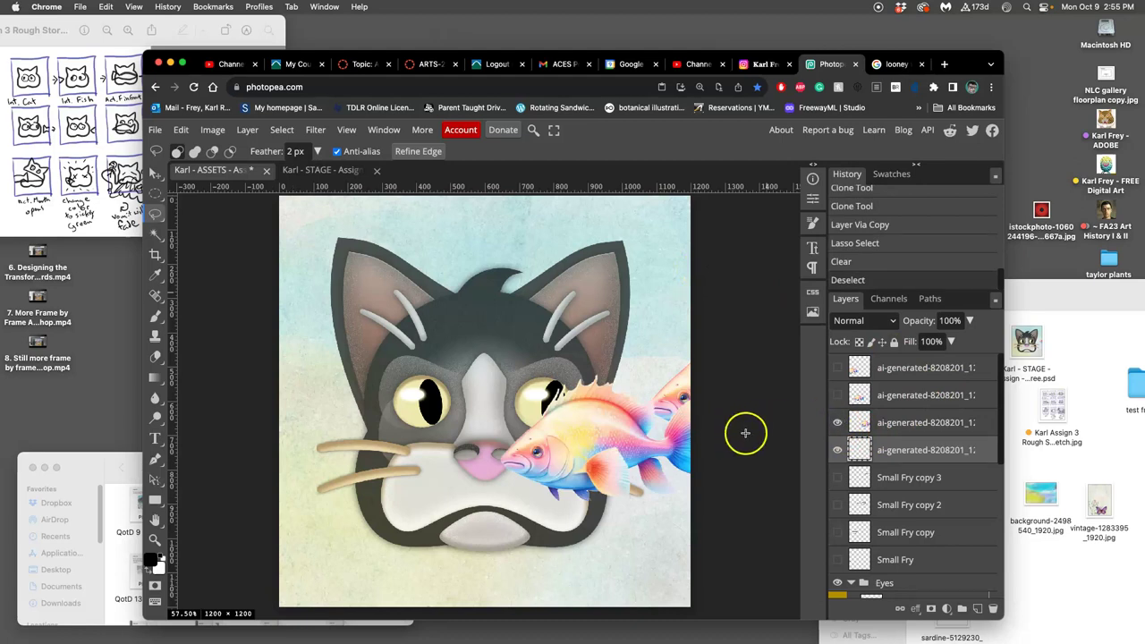
click(838, 451)
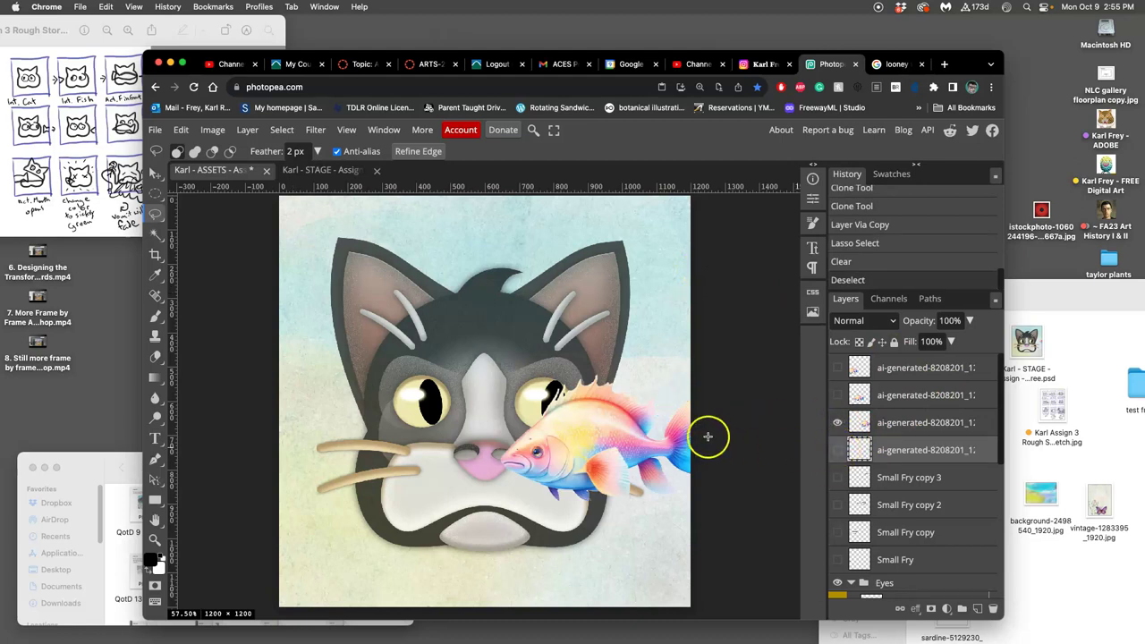
click(886, 422)
mouse_move(506, 418)
mouse_down()
mouse_move(476, 438)
mouse_move(470, 479)
mouse_move(473, 541)
mouse_move(489, 560)
mouse_move(523, 500)
mouse_move(497, 444)
mouse_up()
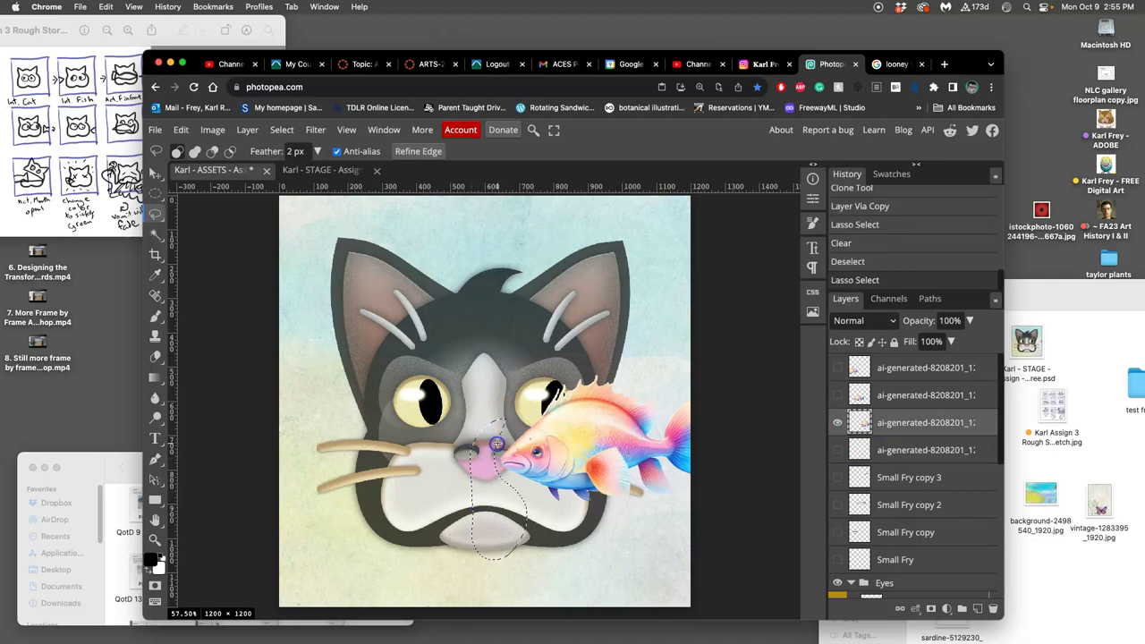
key(Delete)
key(ctrl+d)
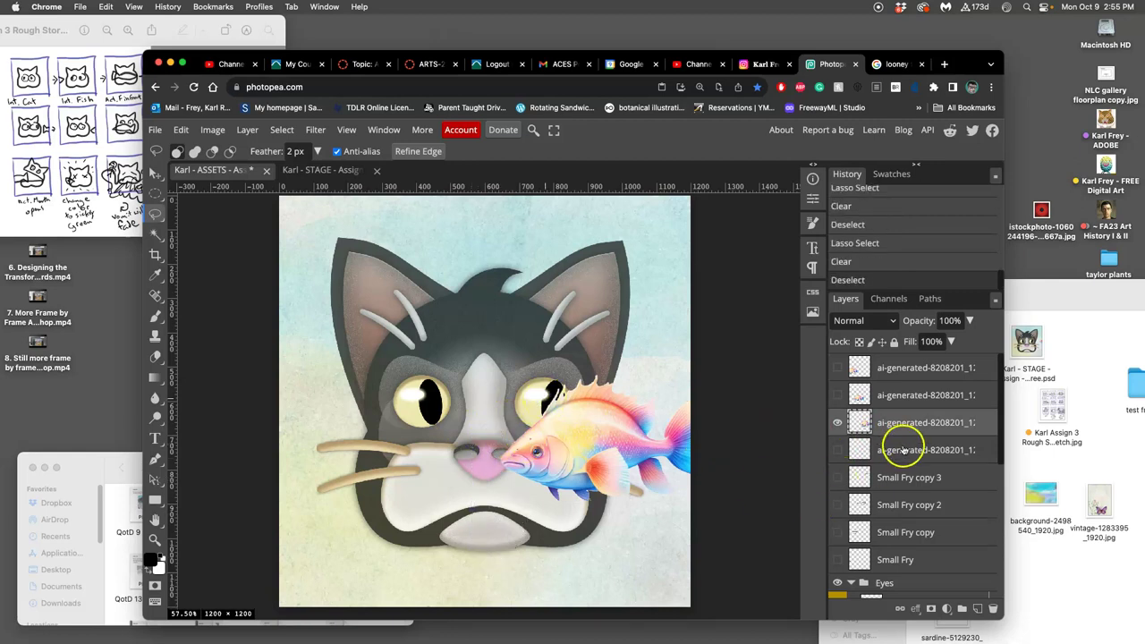
Step: Show Cat's Eyes copy 4 instead of copy 5 and save ASSETS
scroll(906, 461, down, 5)
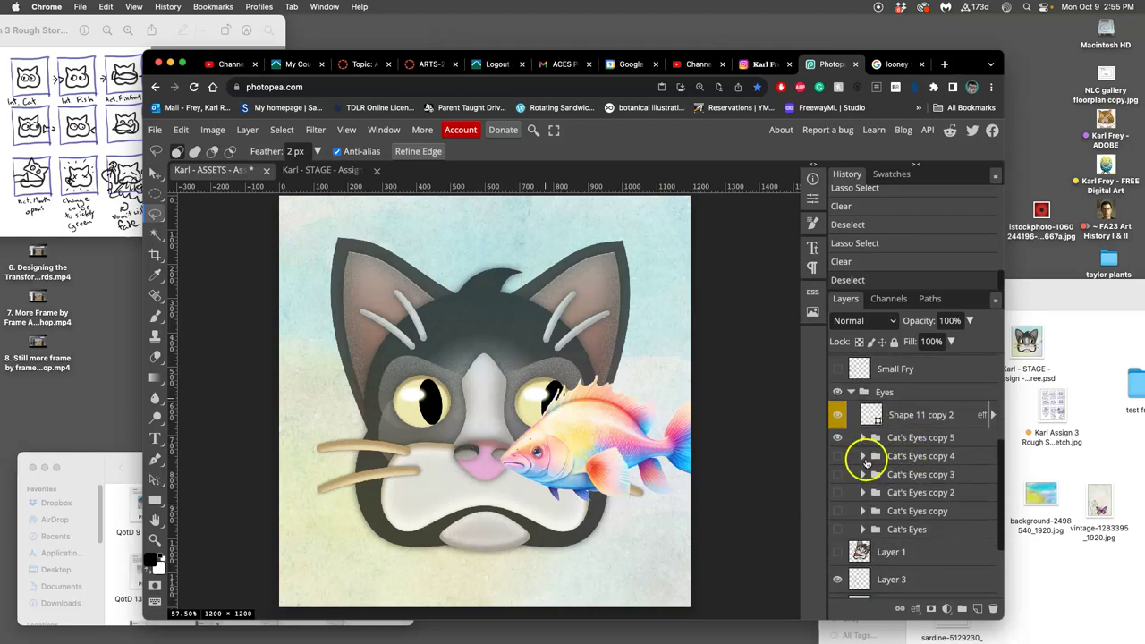
click(837, 457)
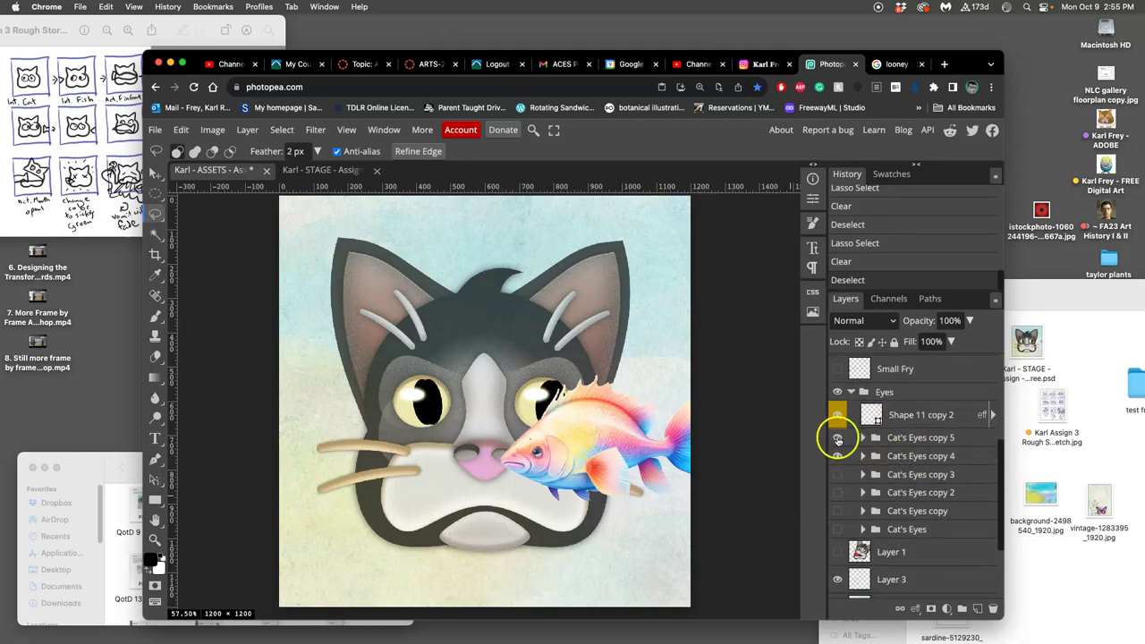
click(837, 437)
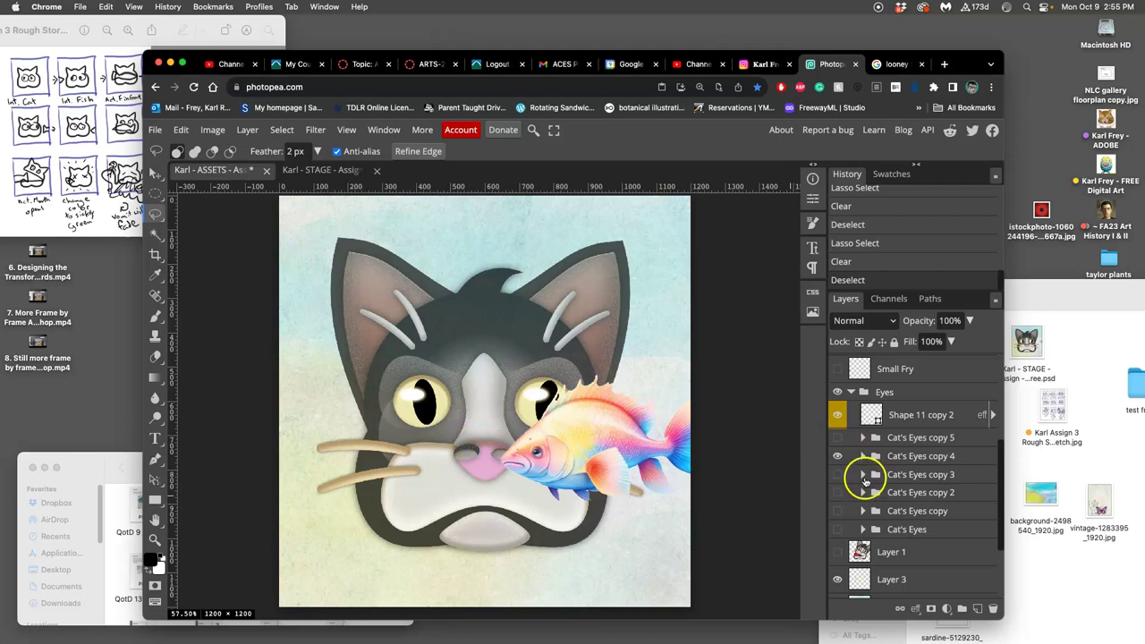
key(super+minus)
key(super+minus)
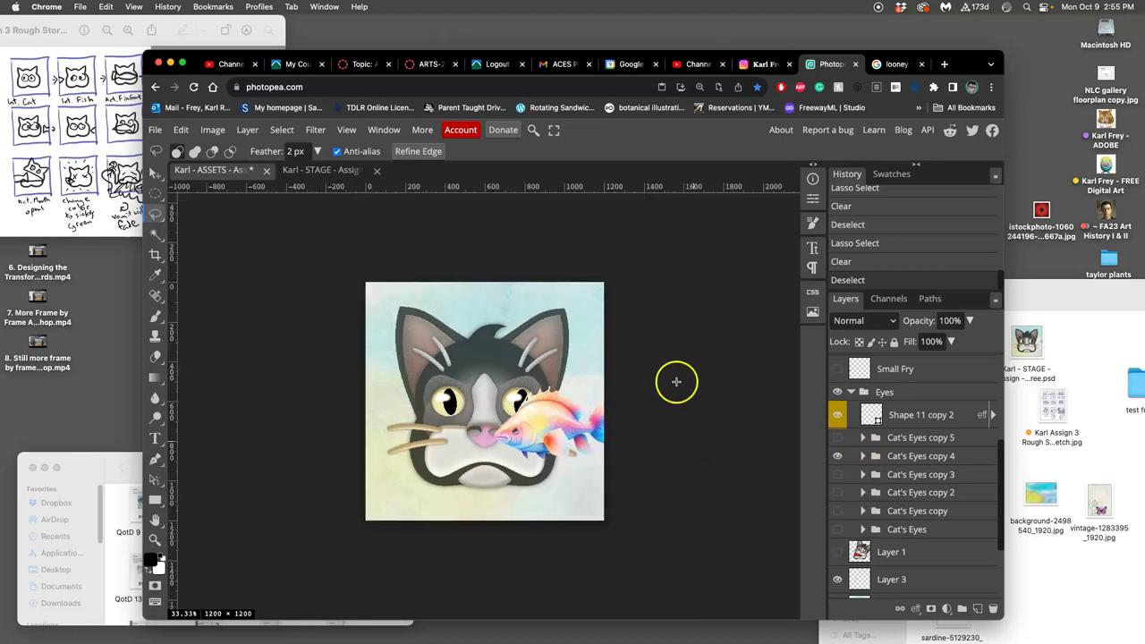
key(super+equal)
key(super+equal)
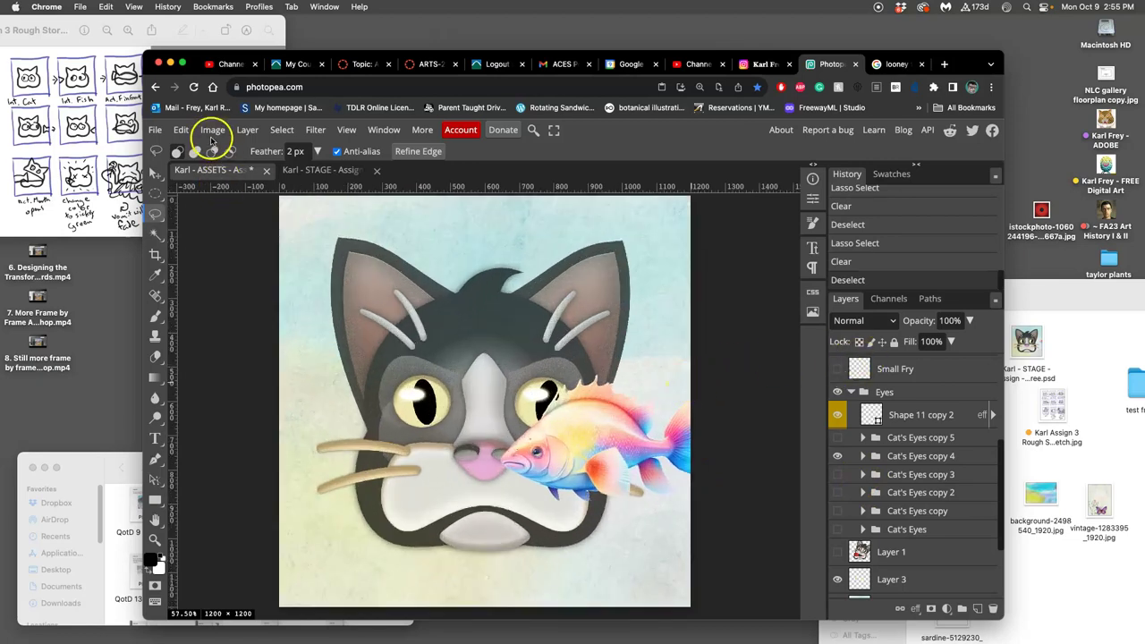
key(super+s)
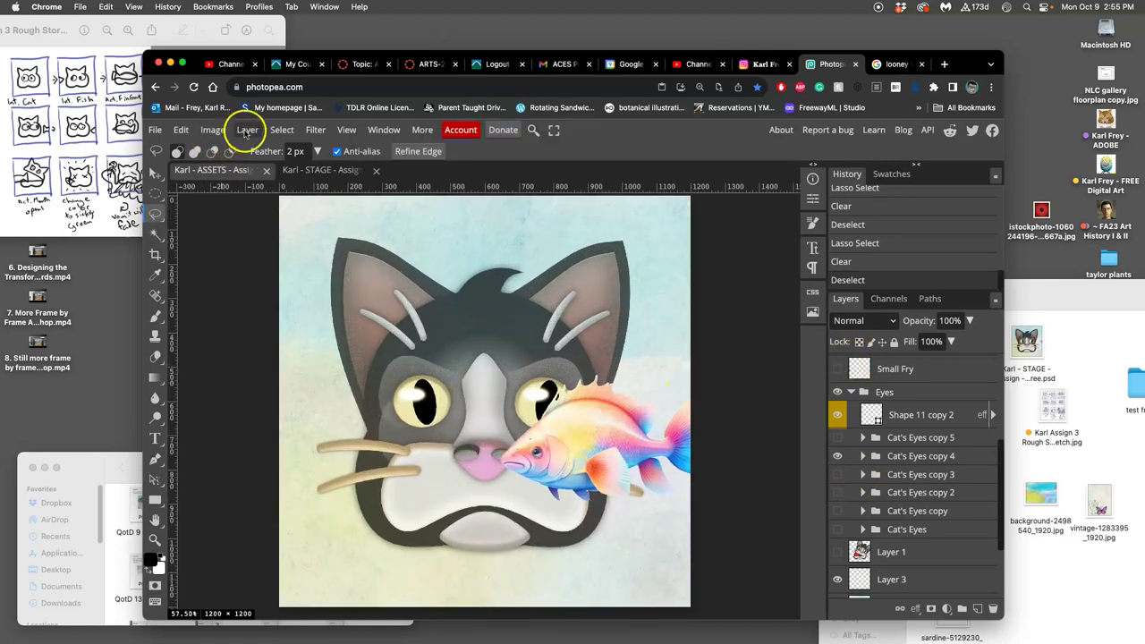
Step: Flatten ASSETS, select all to copy the frame, then restore the layers via History
click(248, 132)
click(277, 579)
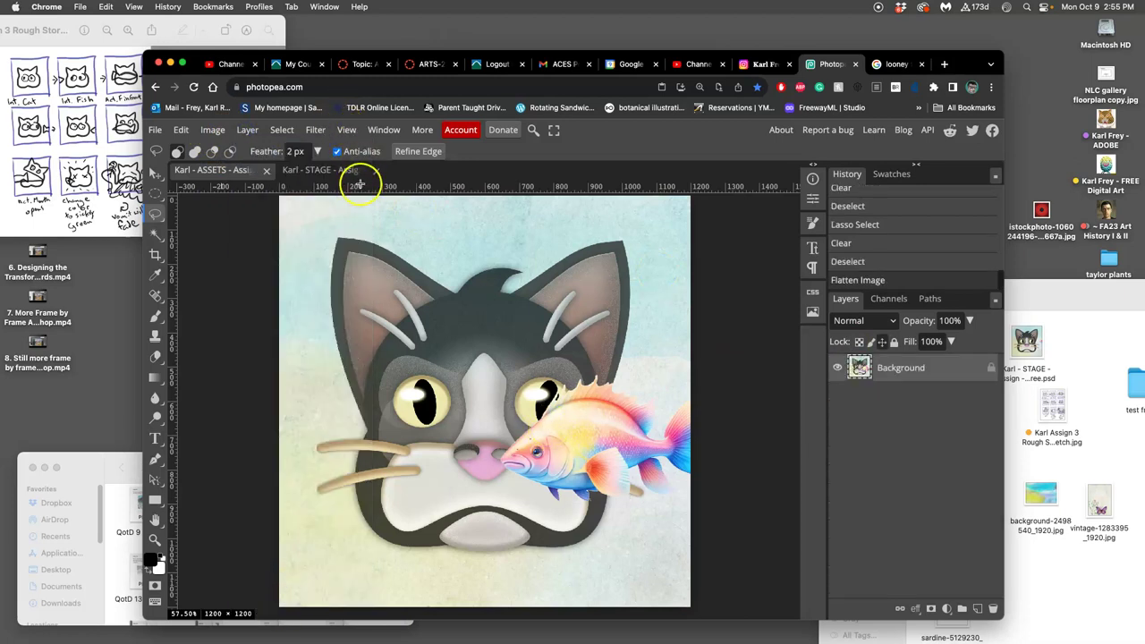
key(super+a)
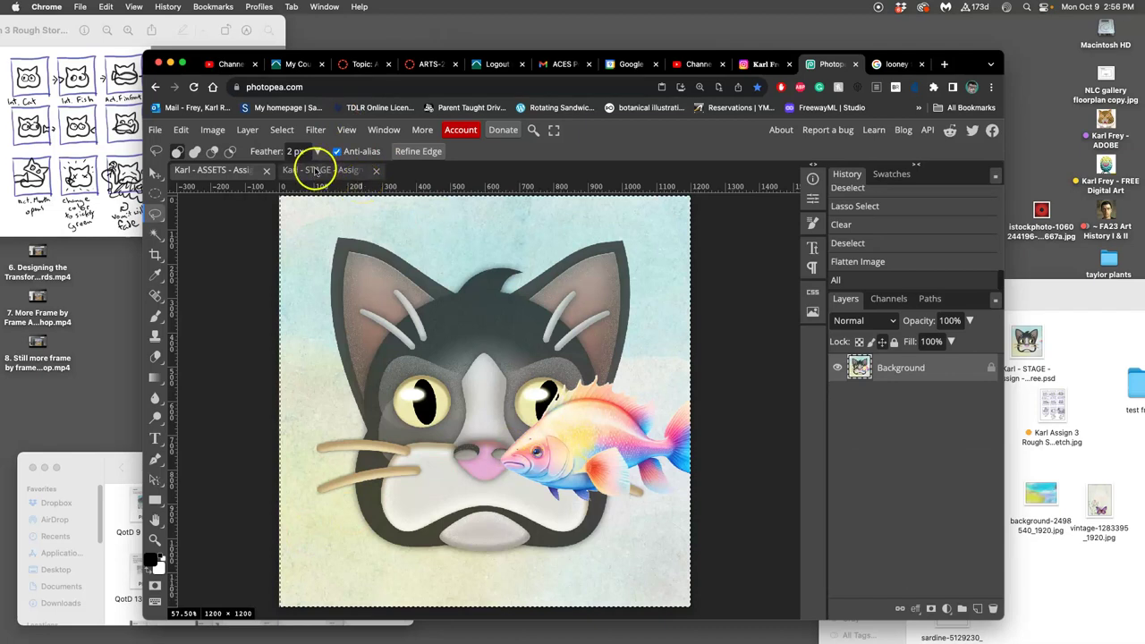
click(874, 247)
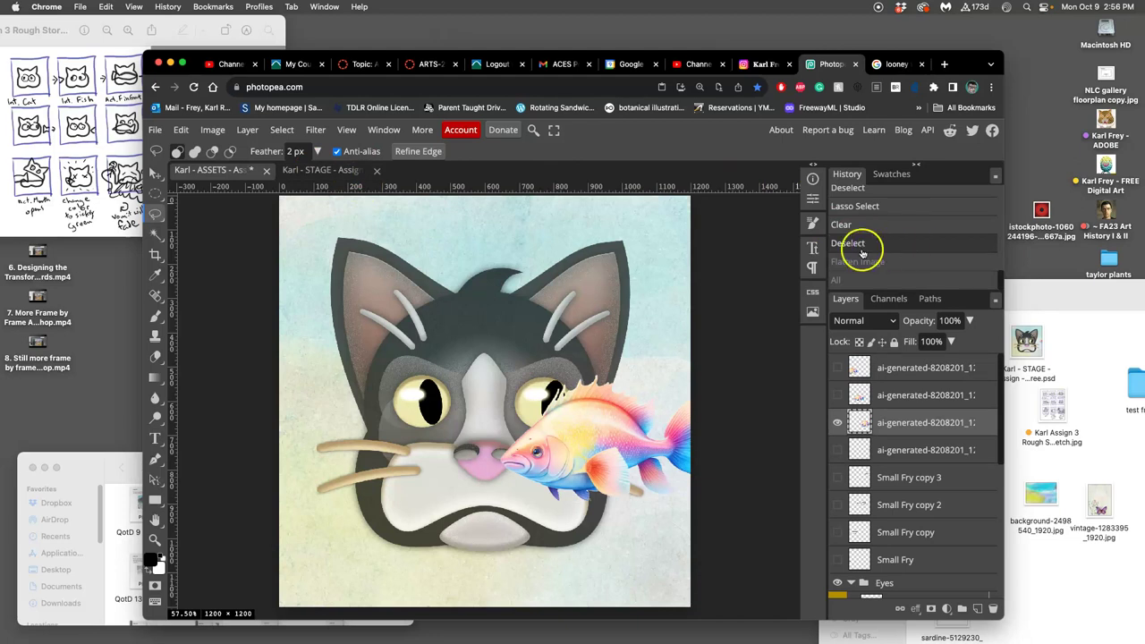
Step: Paste the frame into STAGE as Layer 13, compare it, and return to ASSETS
click(338, 172)
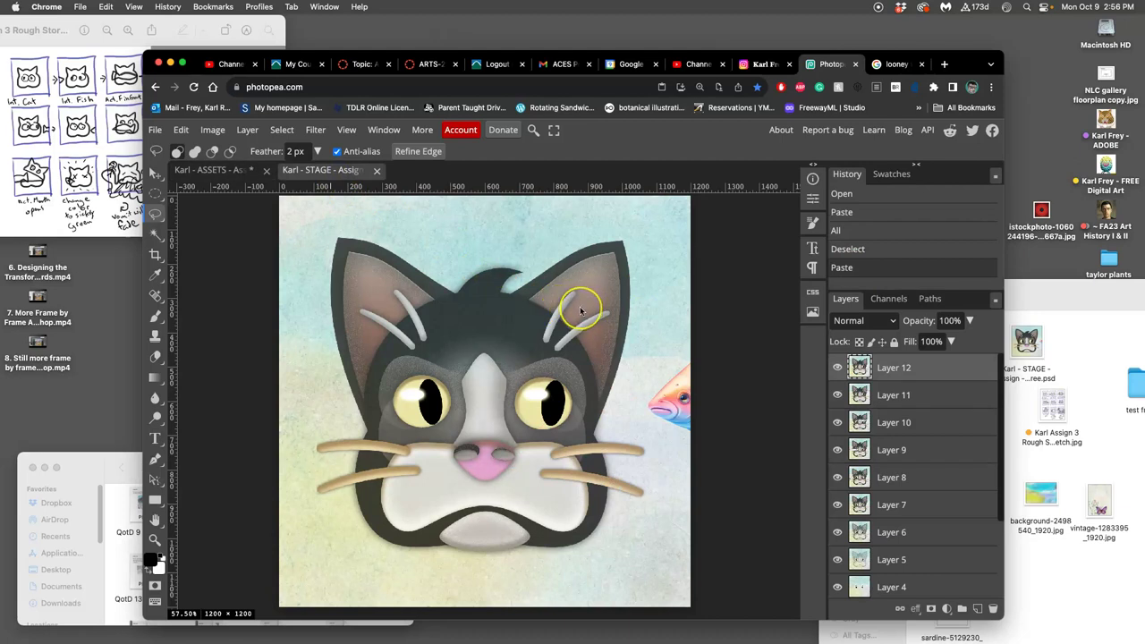
key(super+v)
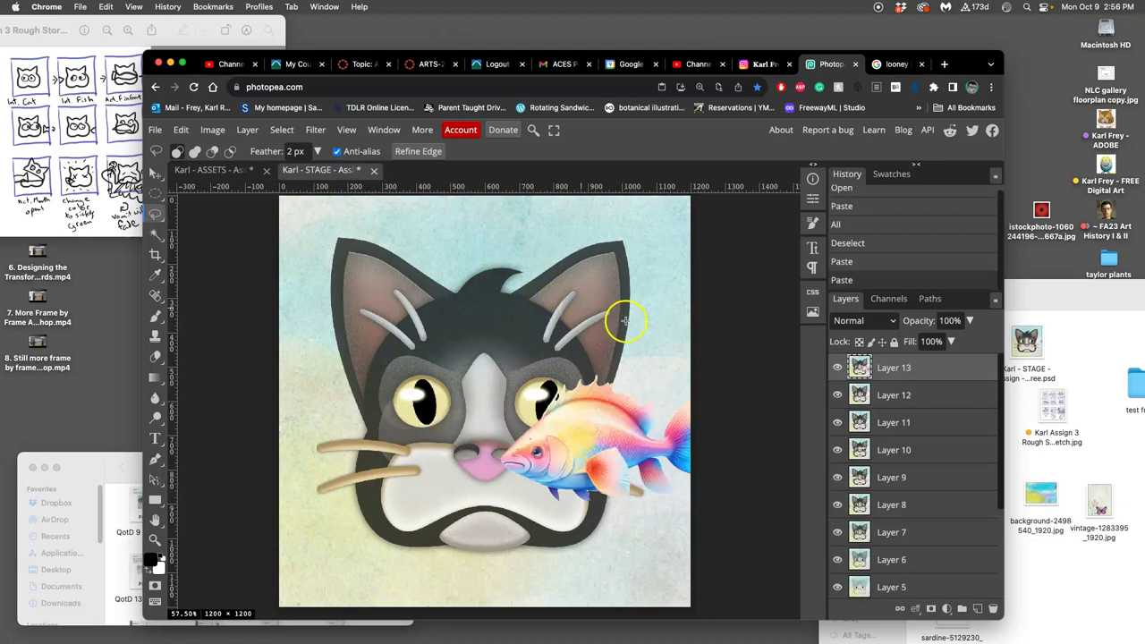
click(838, 368)
click(838, 368)
click(238, 171)
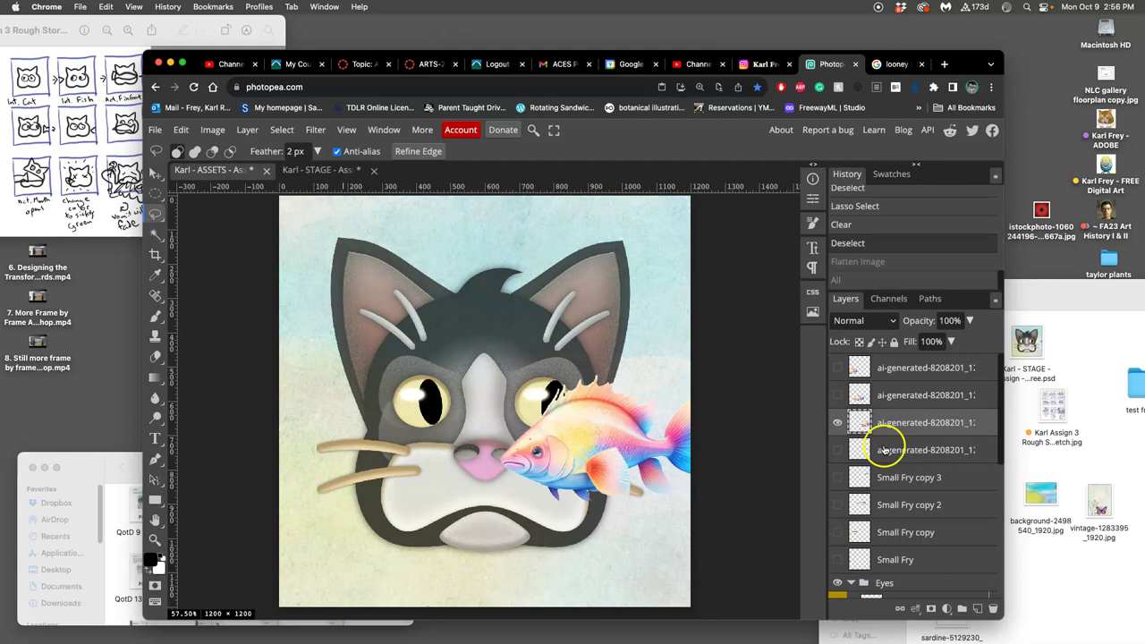
Step: Change the visible cat's eyes version, hiding copy 5 and settling on Cat's Eyes copy 3
scroll(885, 451, down, 3)
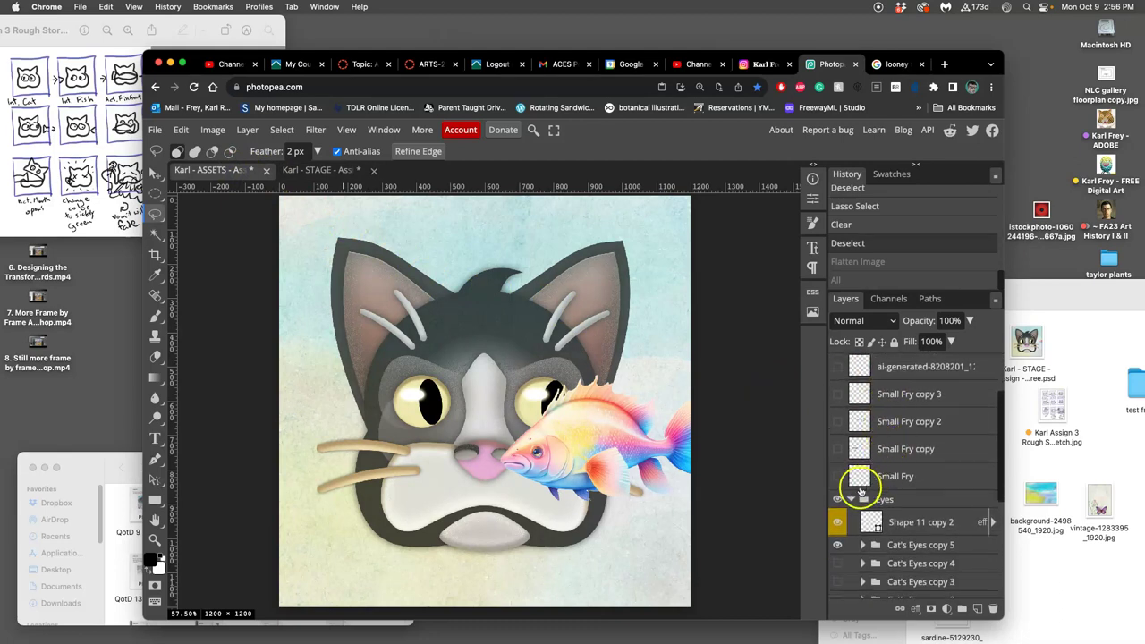
click(837, 563)
click(838, 548)
click(837, 580)
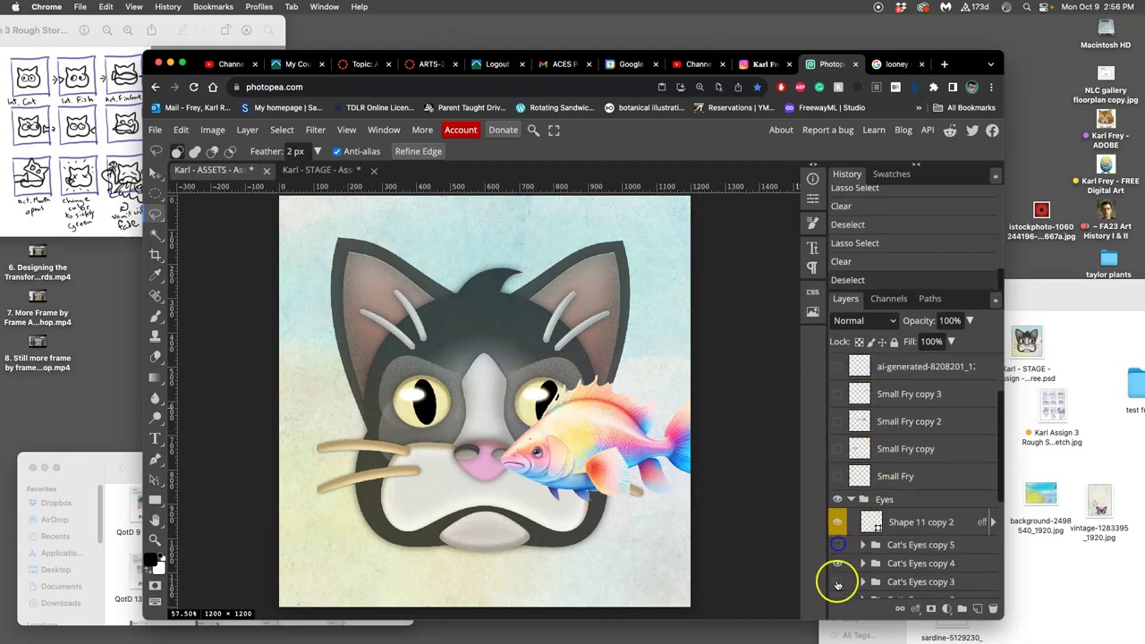
click(839, 563)
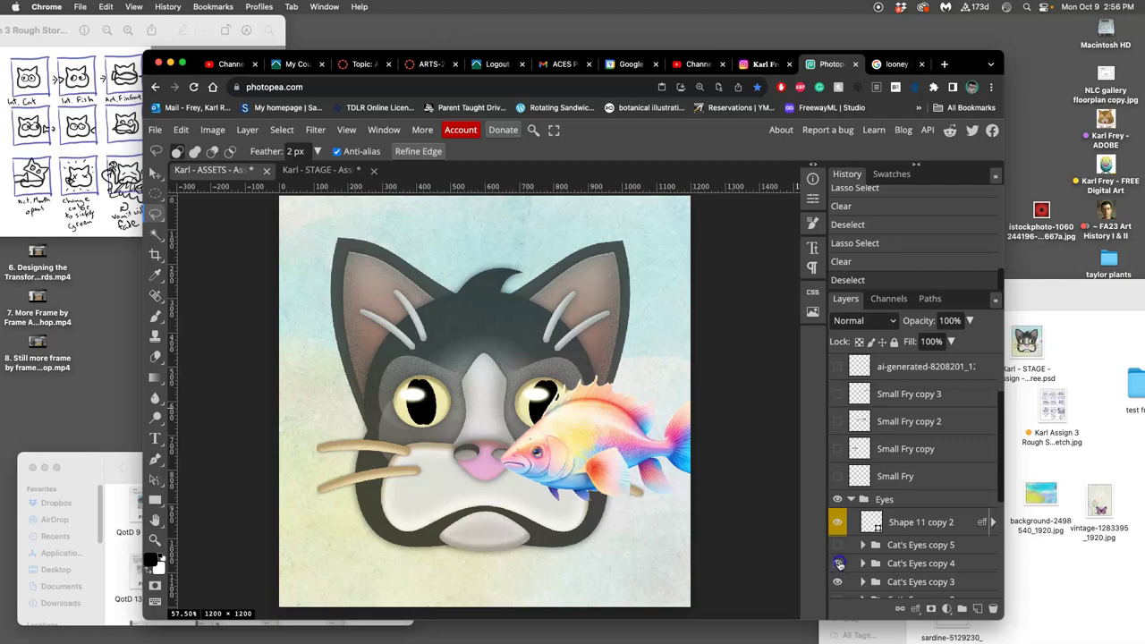
click(837, 562)
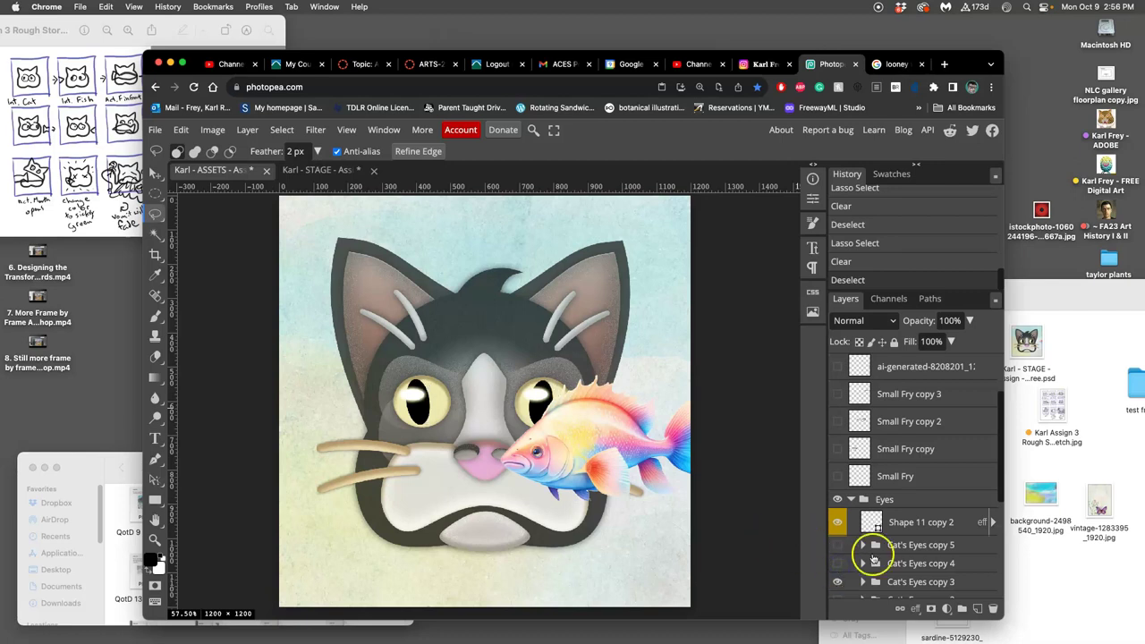
scroll(882, 559, down, 1)
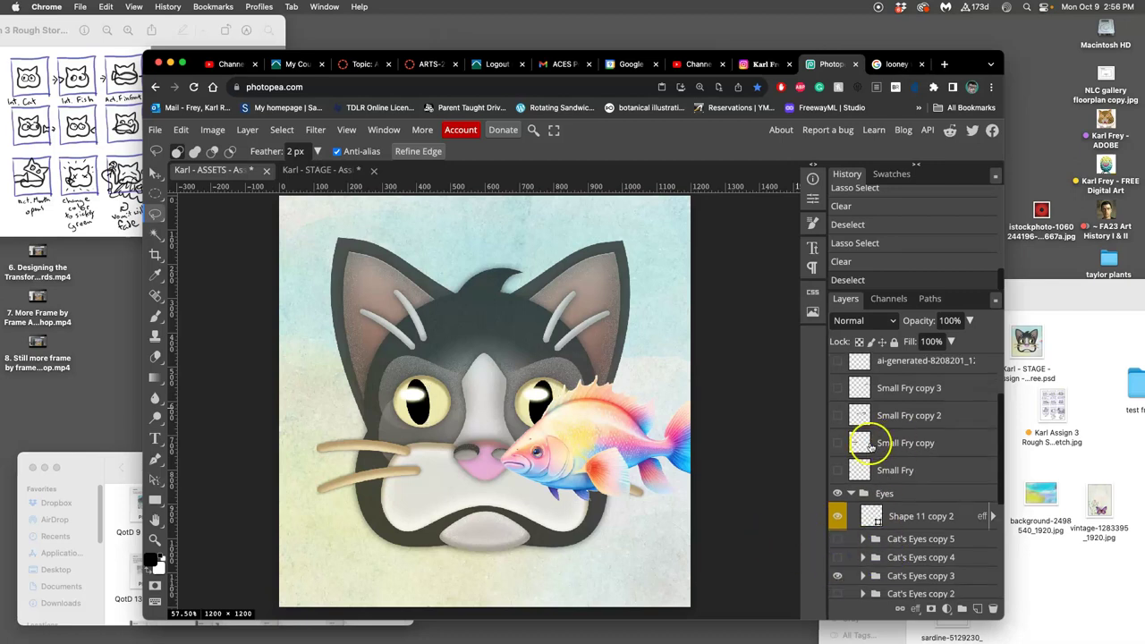
scroll(845, 430, up, 3)
Step: Show only the fish-in-mouth layer and lasso an area near the cat's left cheek
click(838, 395)
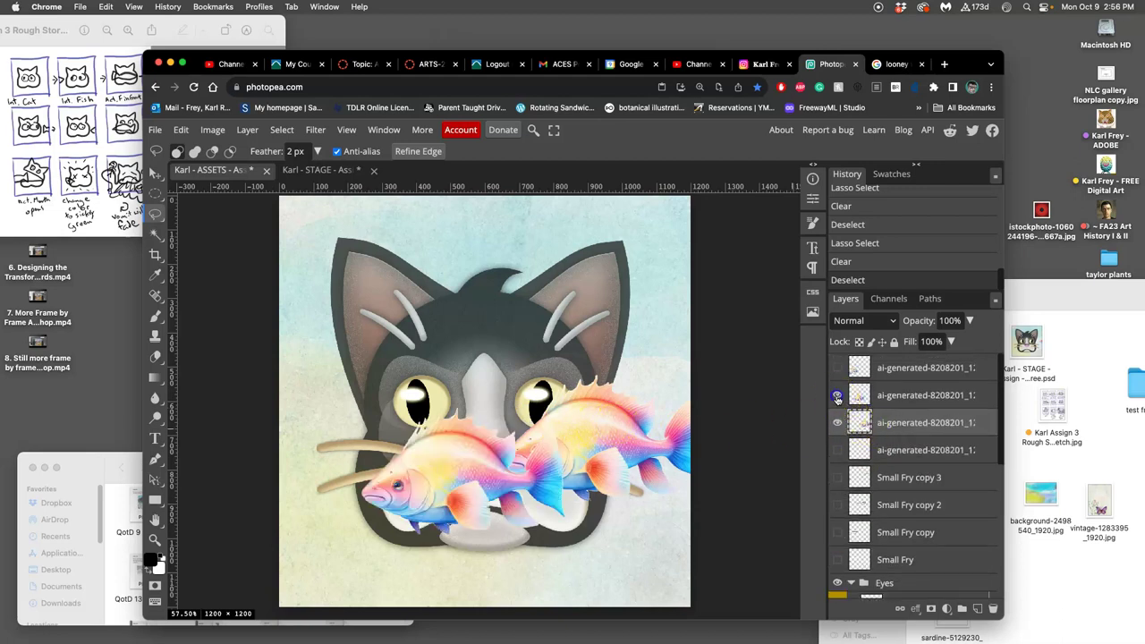
click(838, 396)
click(838, 423)
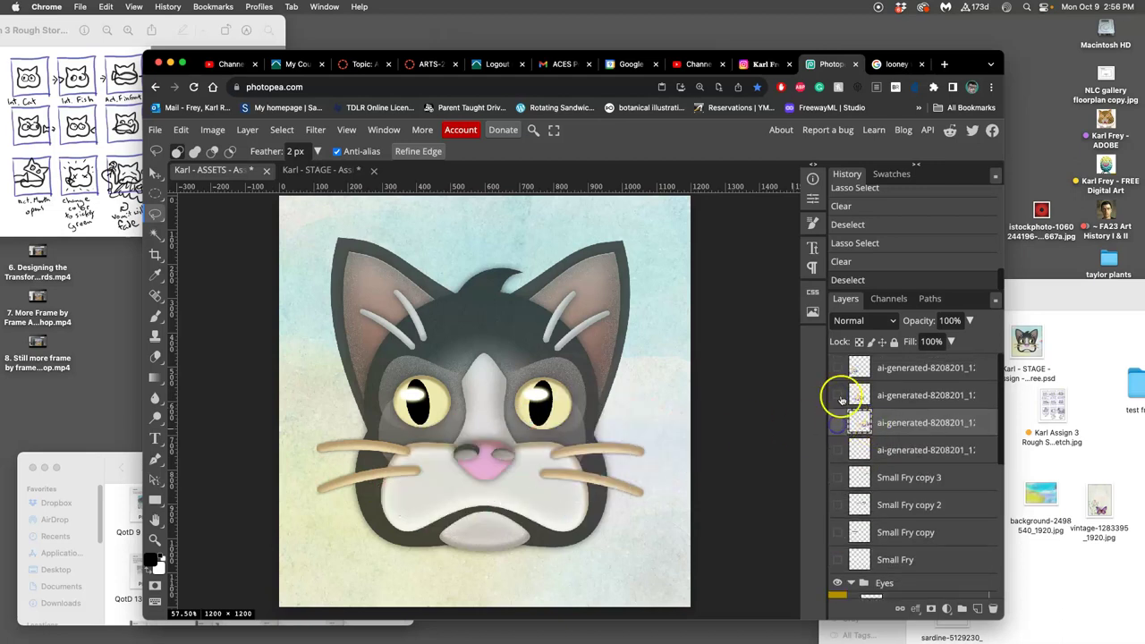
click(839, 396)
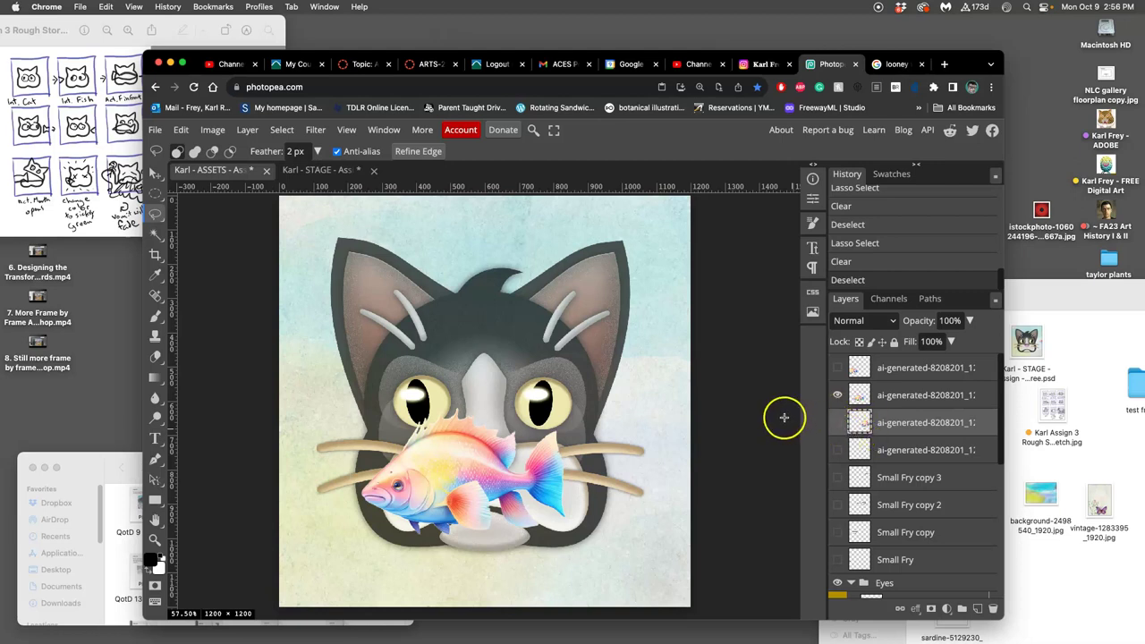
click(912, 398)
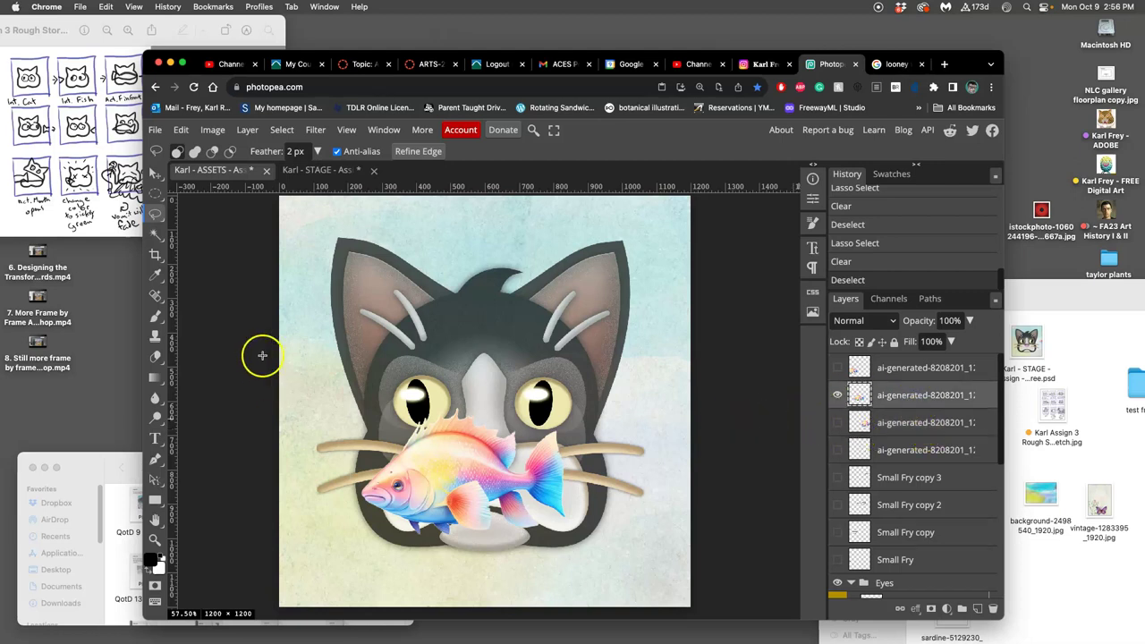
mouse_move(362, 416)
mouse_down()
mouse_move(338, 438)
mouse_move(325, 511)
mouse_up()
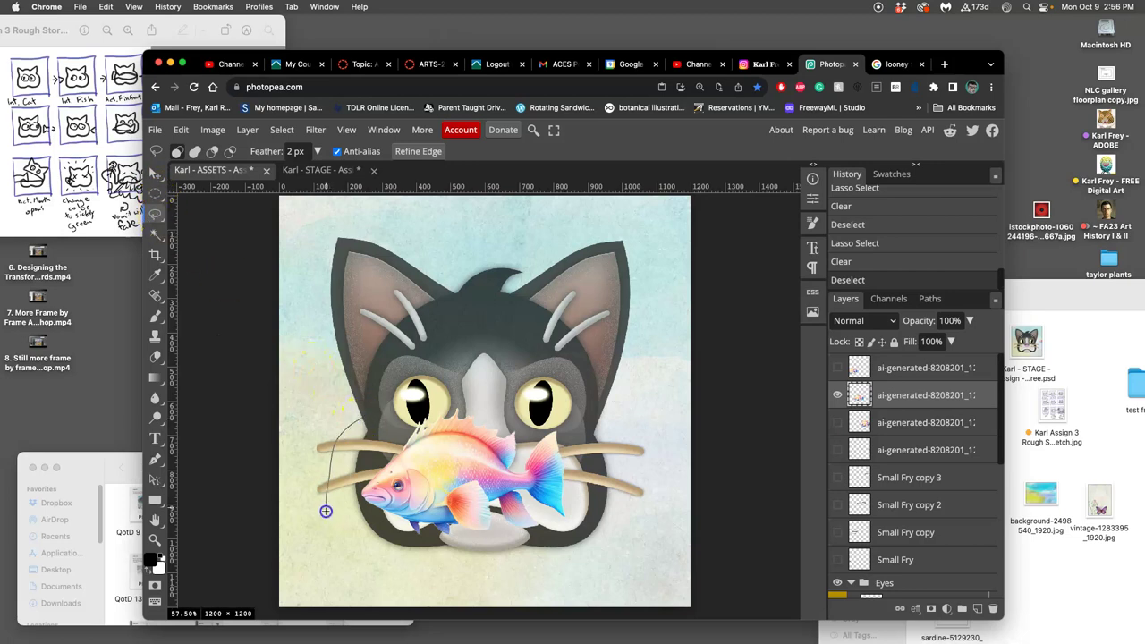
mouse_move(364, 472)
mouse_down()
mouse_move(378, 444)
mouse_move(404, 473)
mouse_move(356, 509)
mouse_move(396, 553)
mouse_up()
click(381, 438)
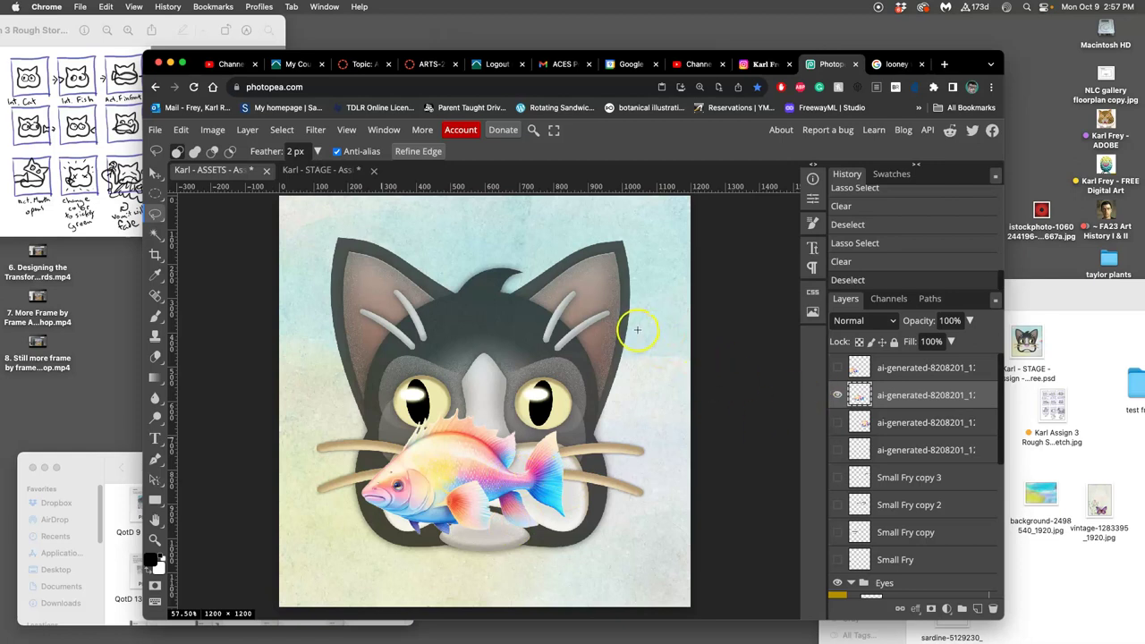
Step: Save ASSETS, copy its flattened frame, restore its layers, and paste into STAGE as Layer 14
key(cmd+s)
click(247, 130)
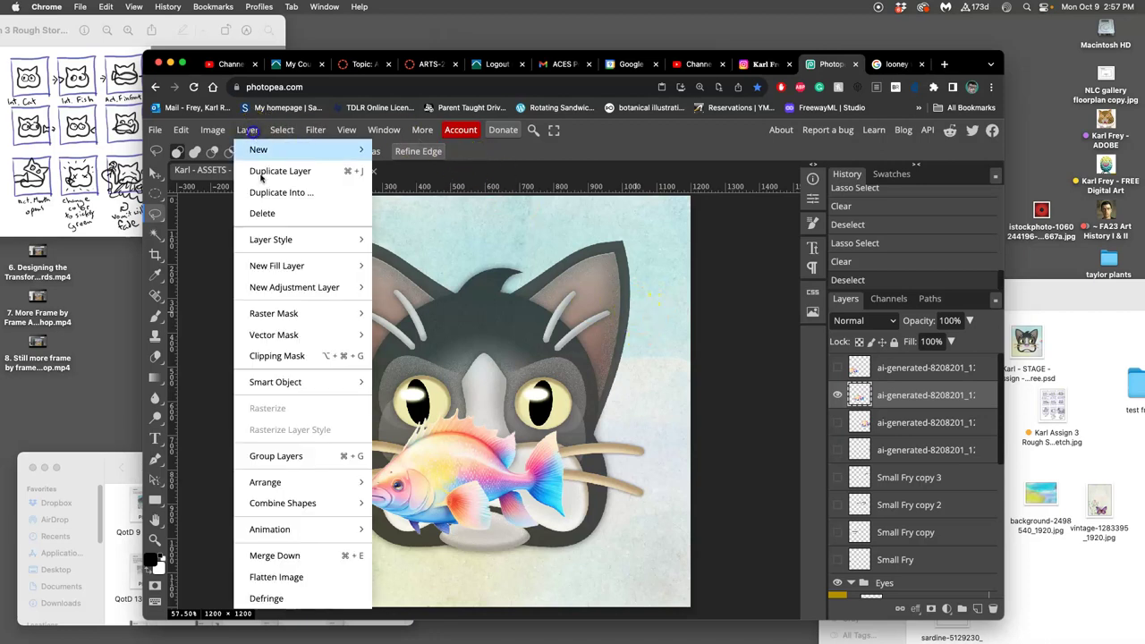
click(291, 578)
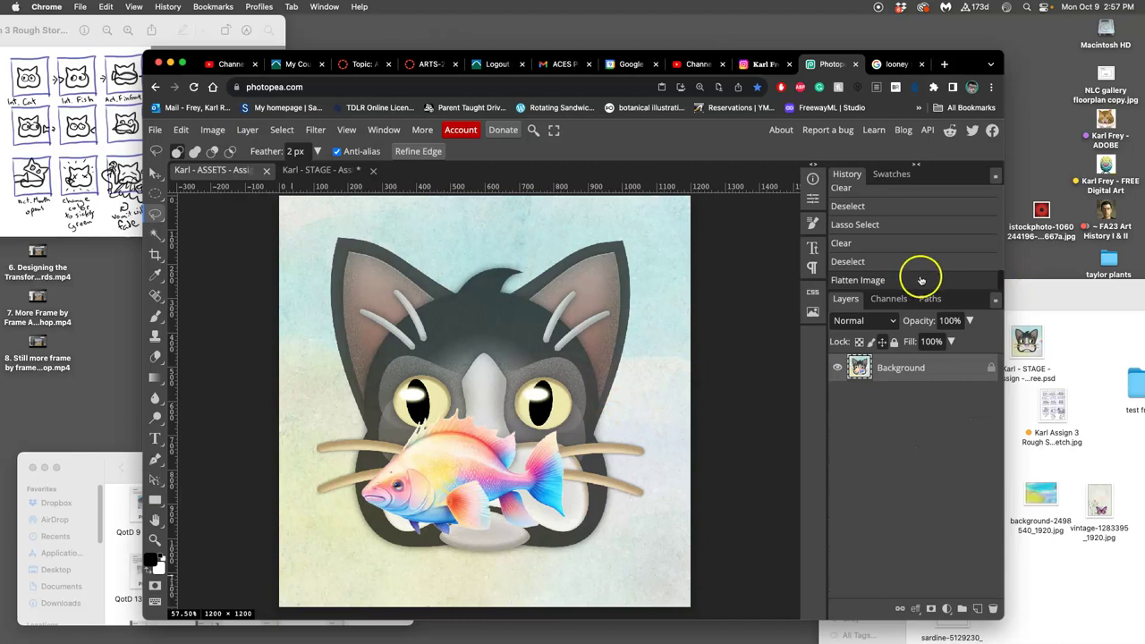
key(super+a)
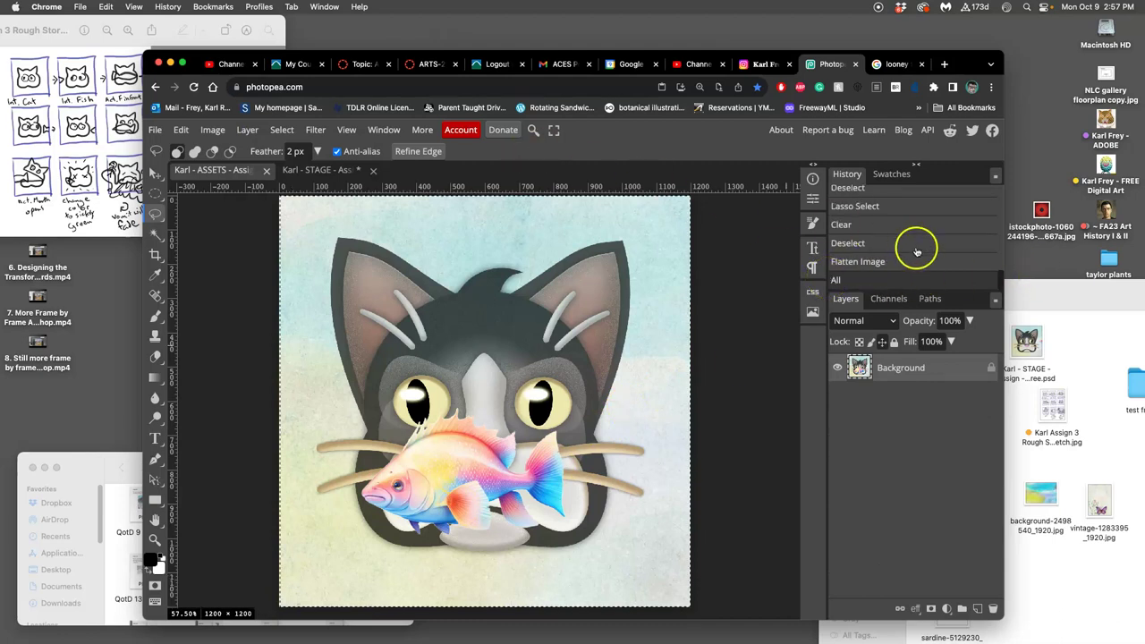
click(888, 247)
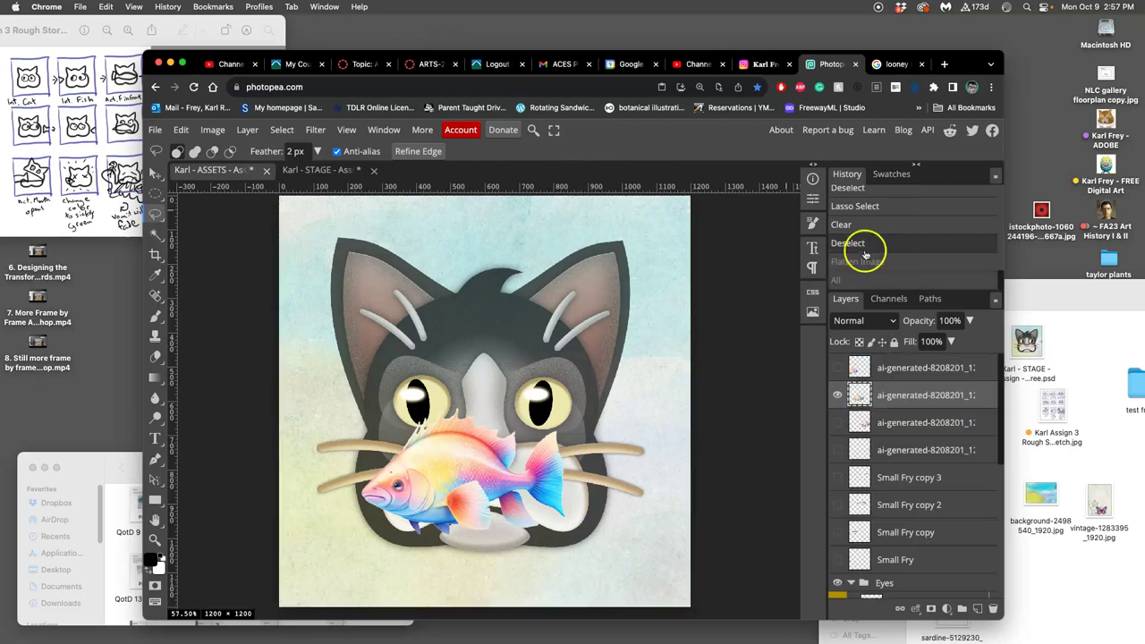
click(331, 171)
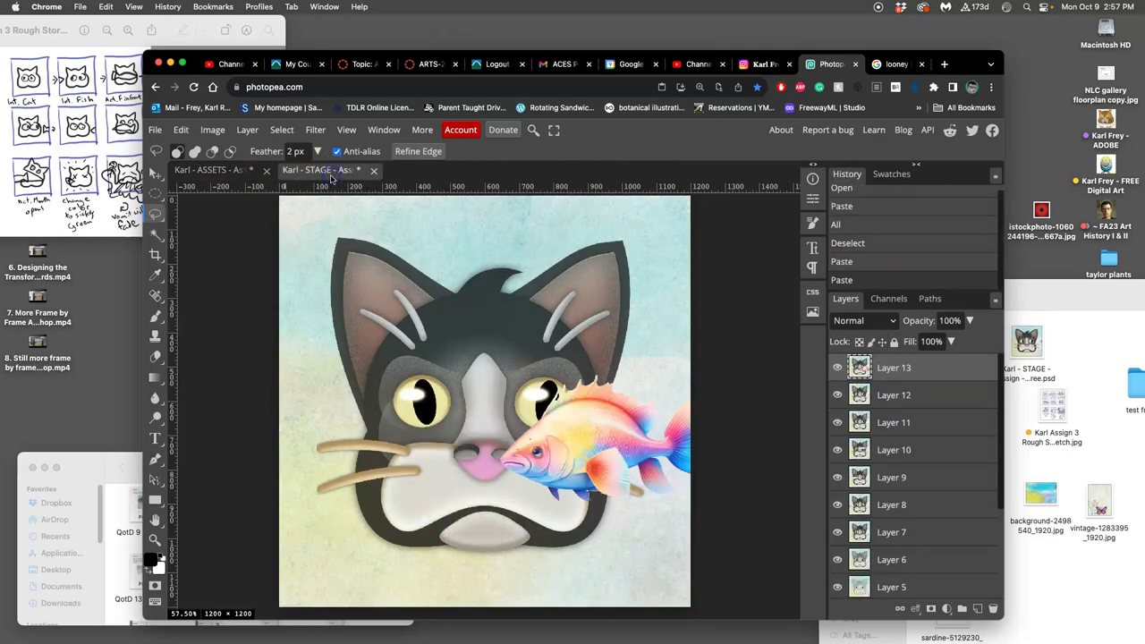
key(super+v)
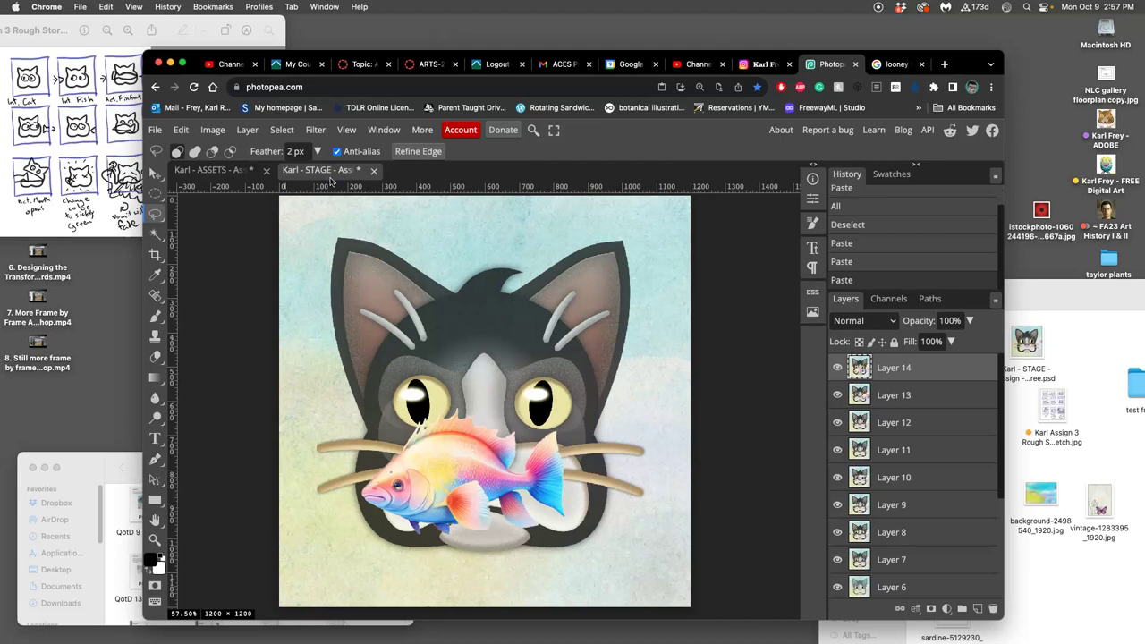
Step: Flip Layers 12, 13 and 14 on and off to compare the stop-motion frames in STAGE
click(837, 367)
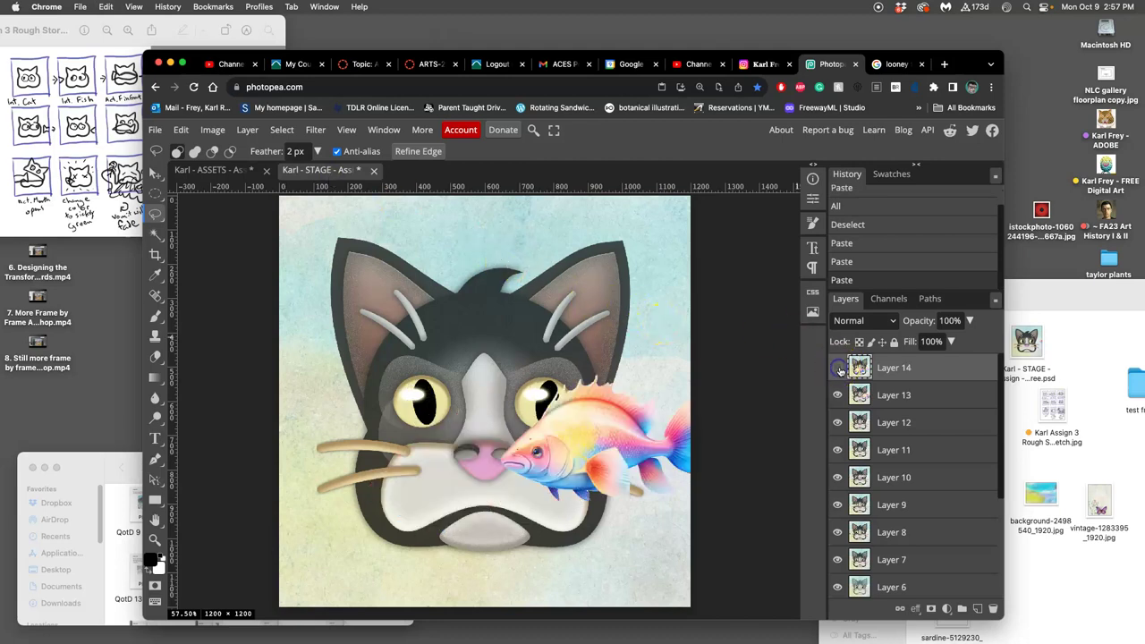
click(837, 394)
click(839, 423)
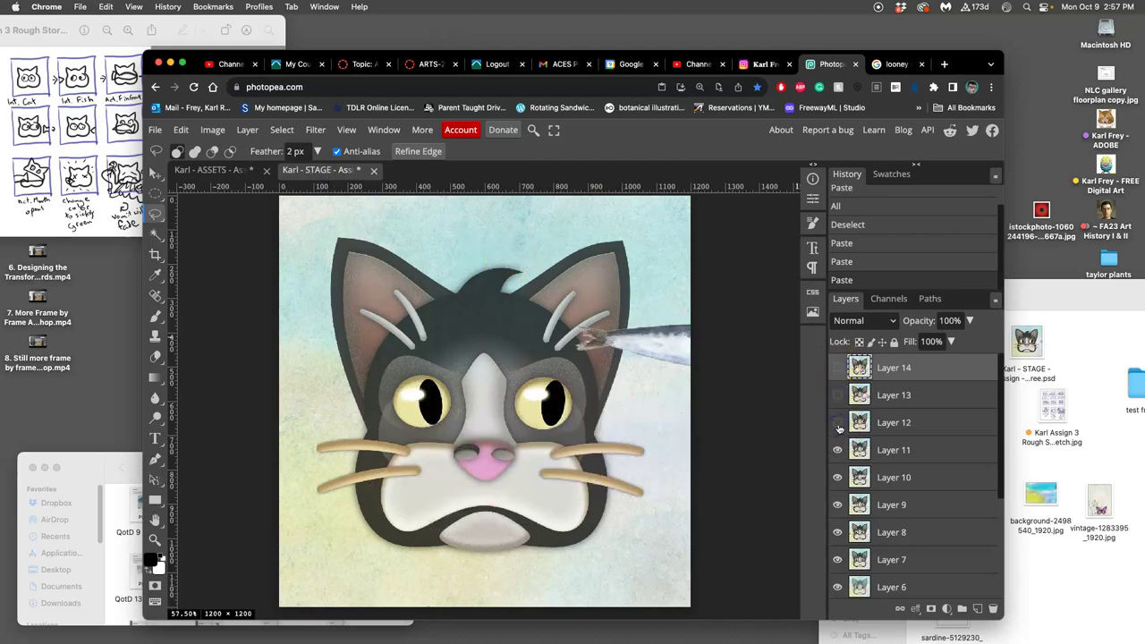
click(838, 423)
click(837, 395)
click(838, 368)
click(835, 368)
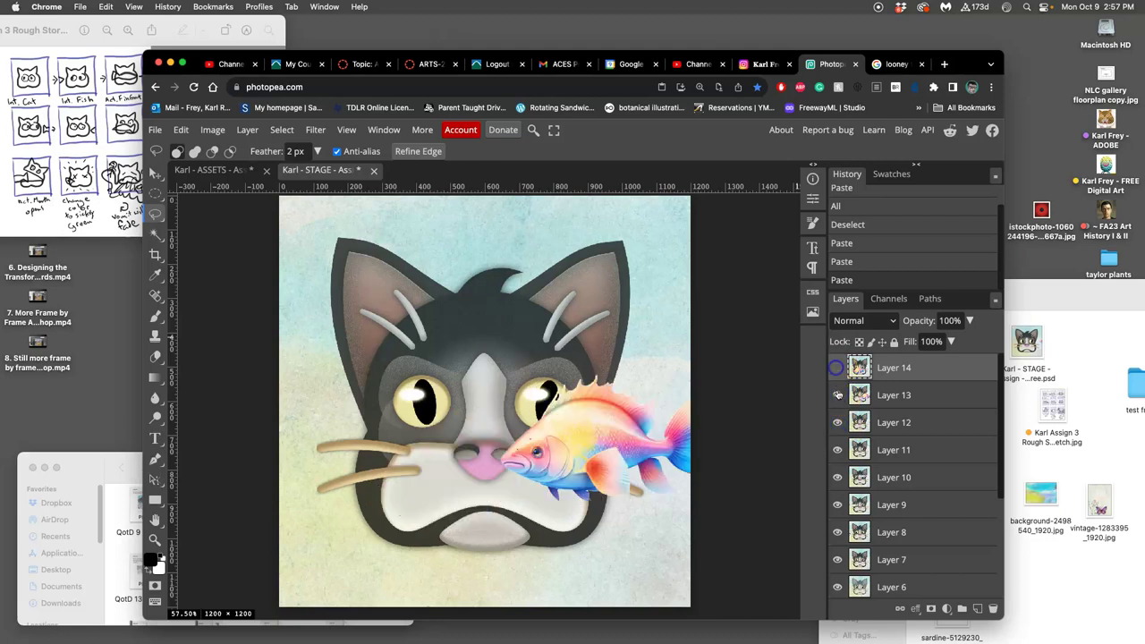
click(838, 394)
click(838, 423)
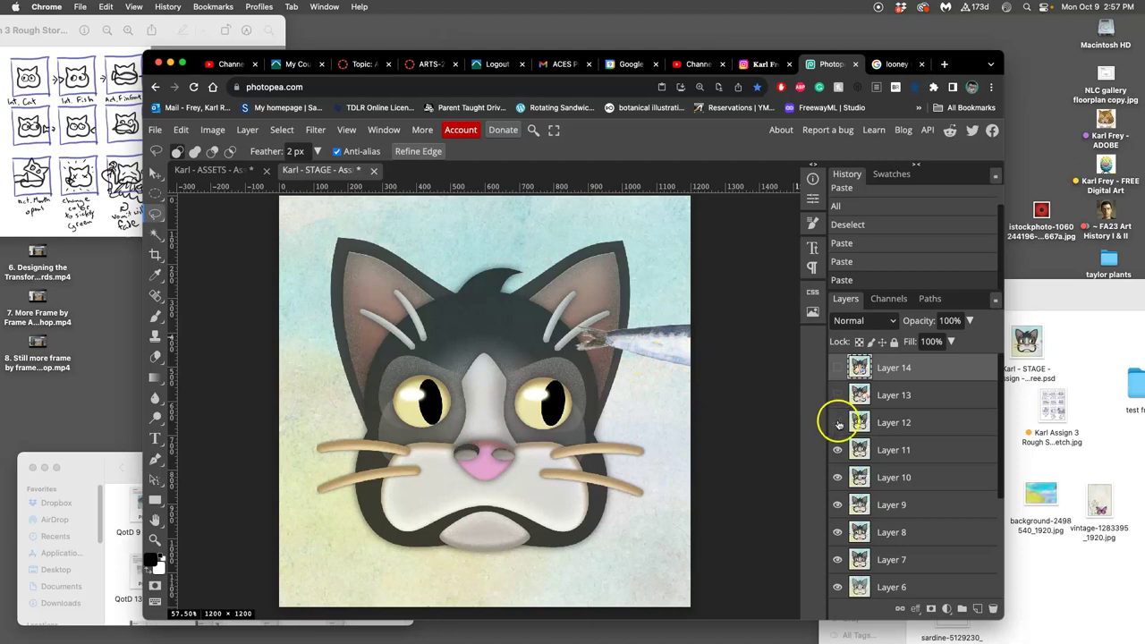
click(839, 424)
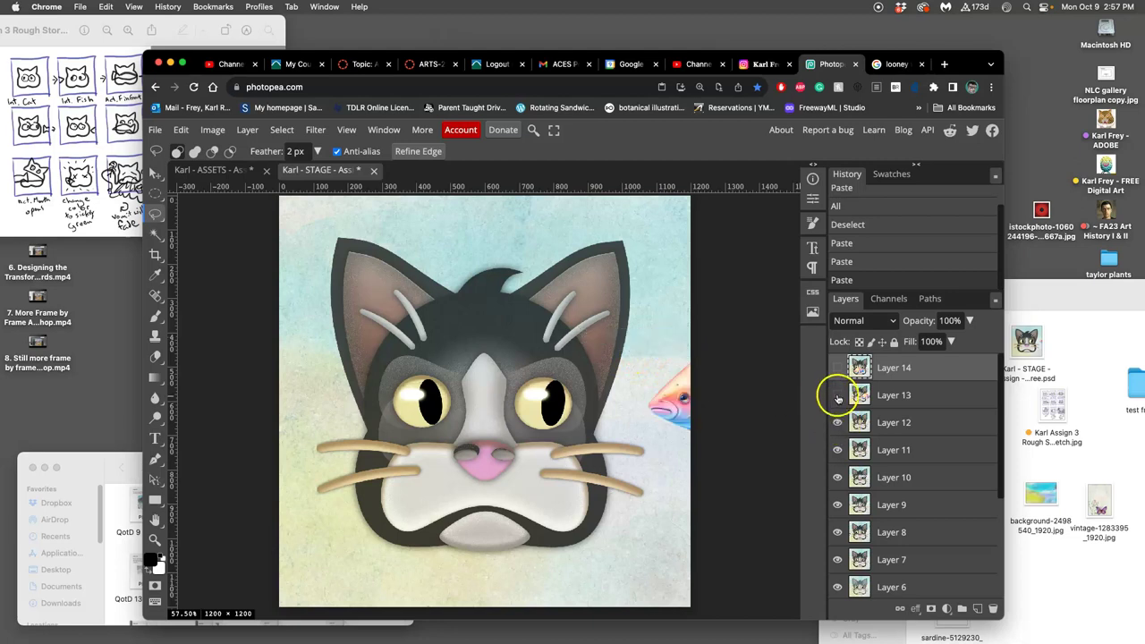
click(837, 396)
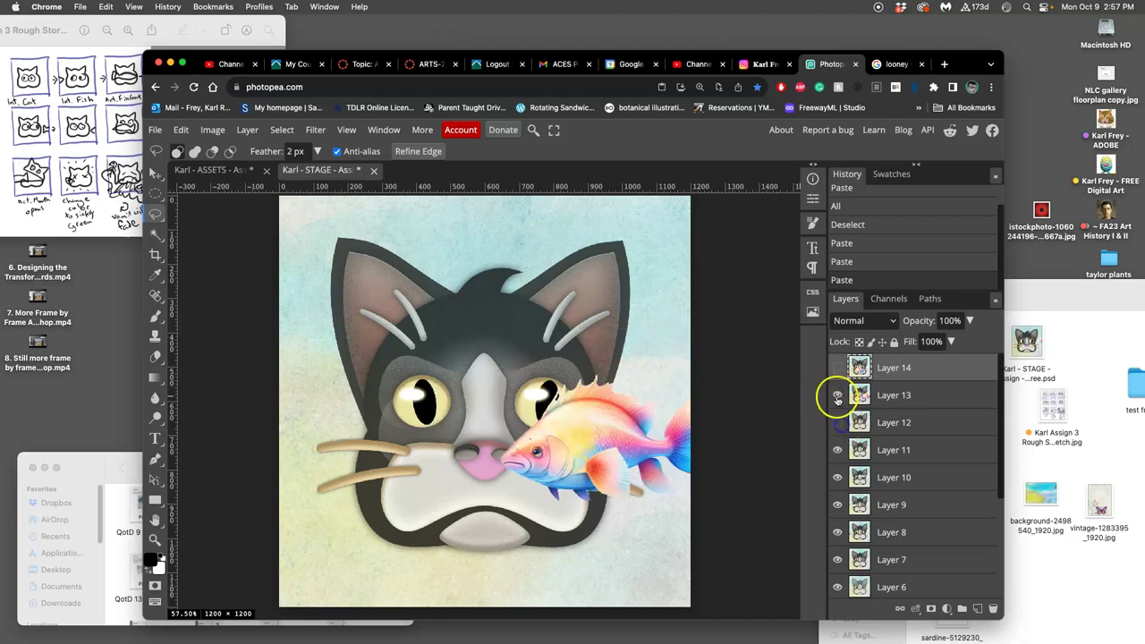
click(837, 395)
click(838, 424)
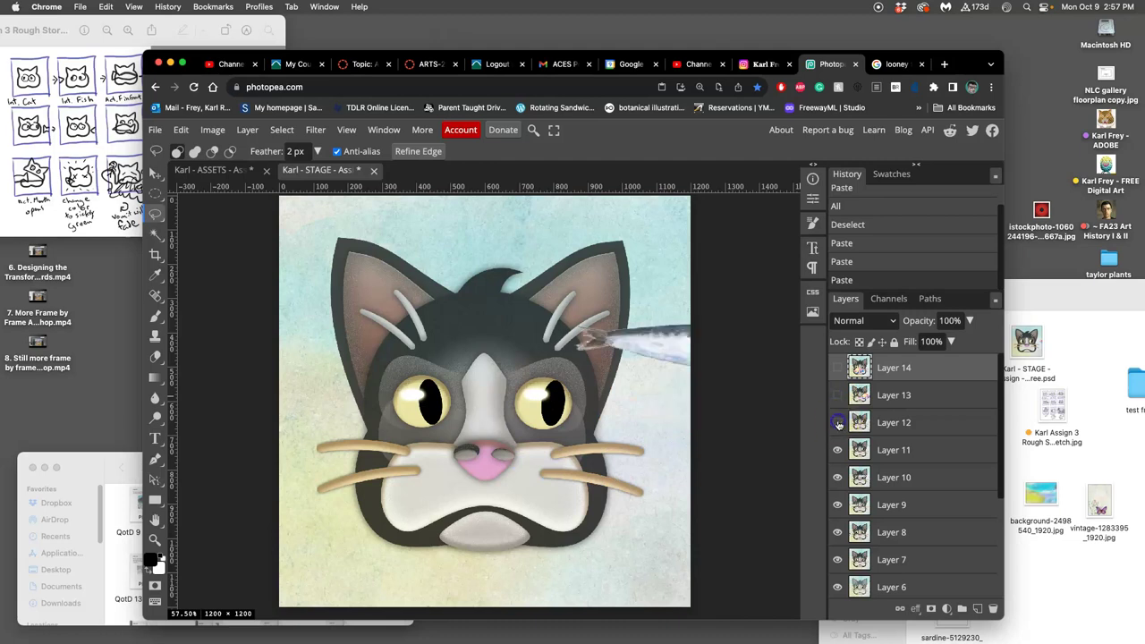
click(838, 423)
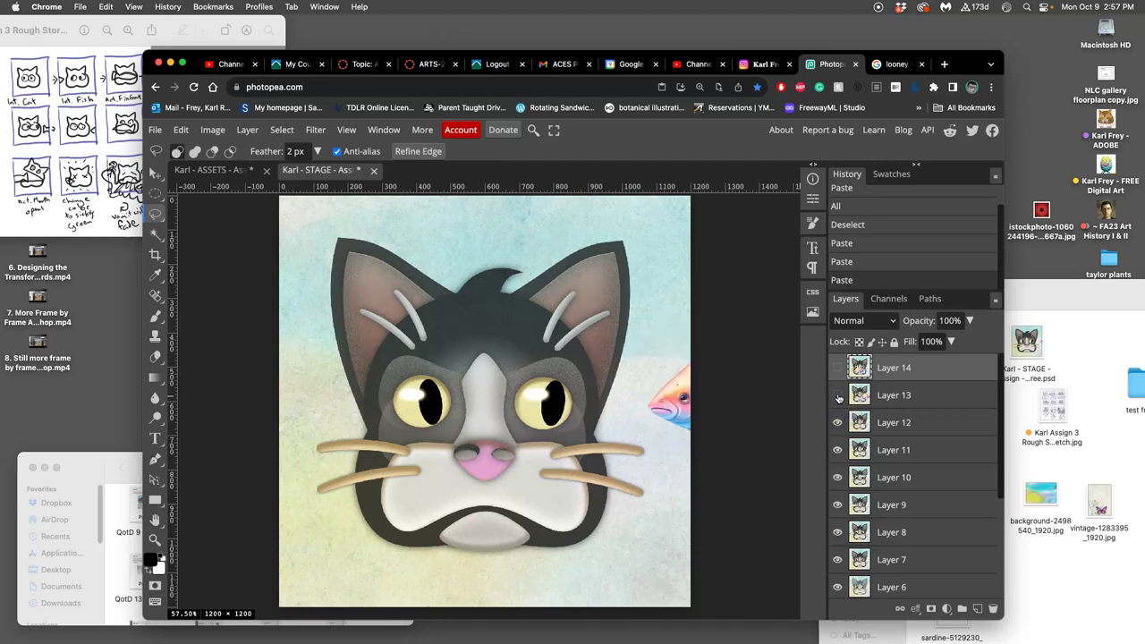
click(837, 395)
Step: Leave Layers 12–14 hidden, select Layer 11, and return to the ASSETS document
click(837, 373)
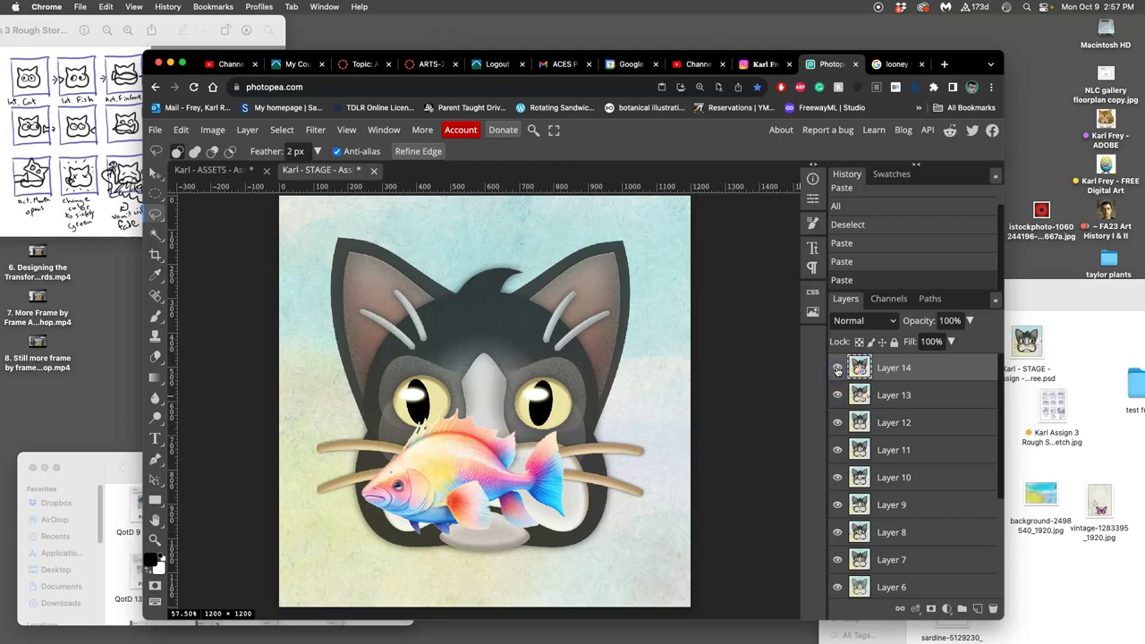
click(837, 368)
click(837, 370)
click(837, 369)
click(837, 395)
click(838, 394)
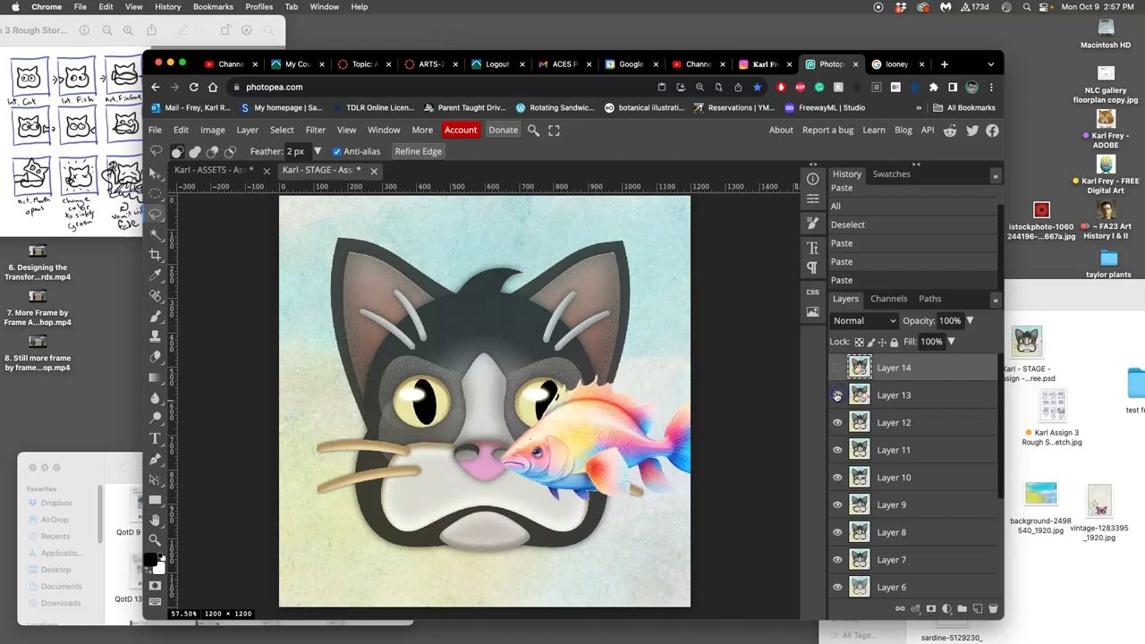
click(838, 395)
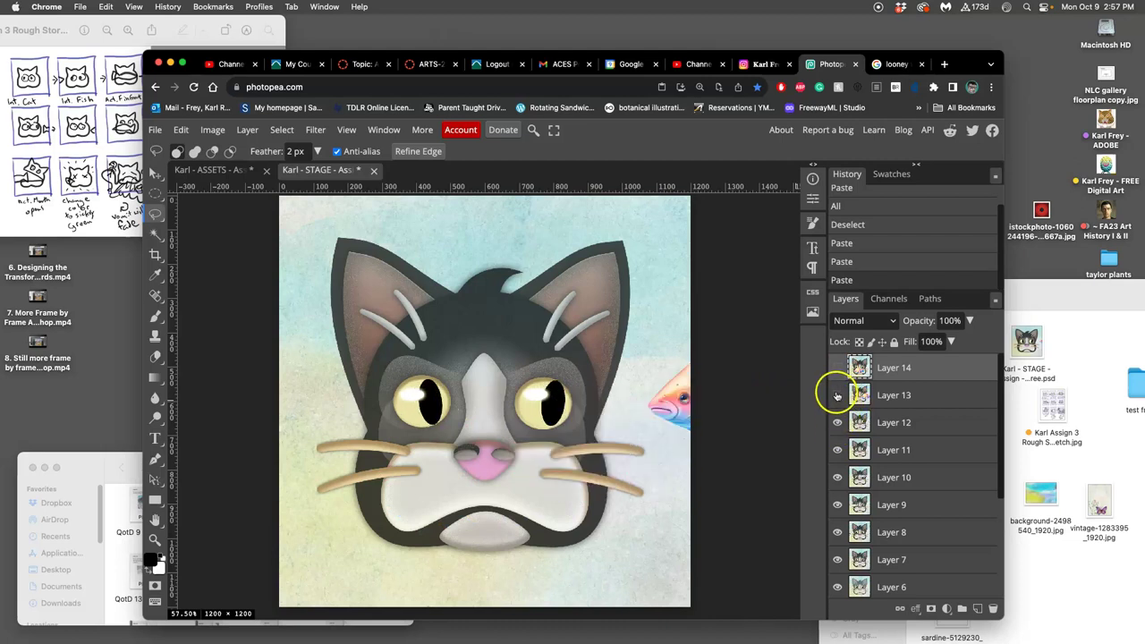
click(838, 394)
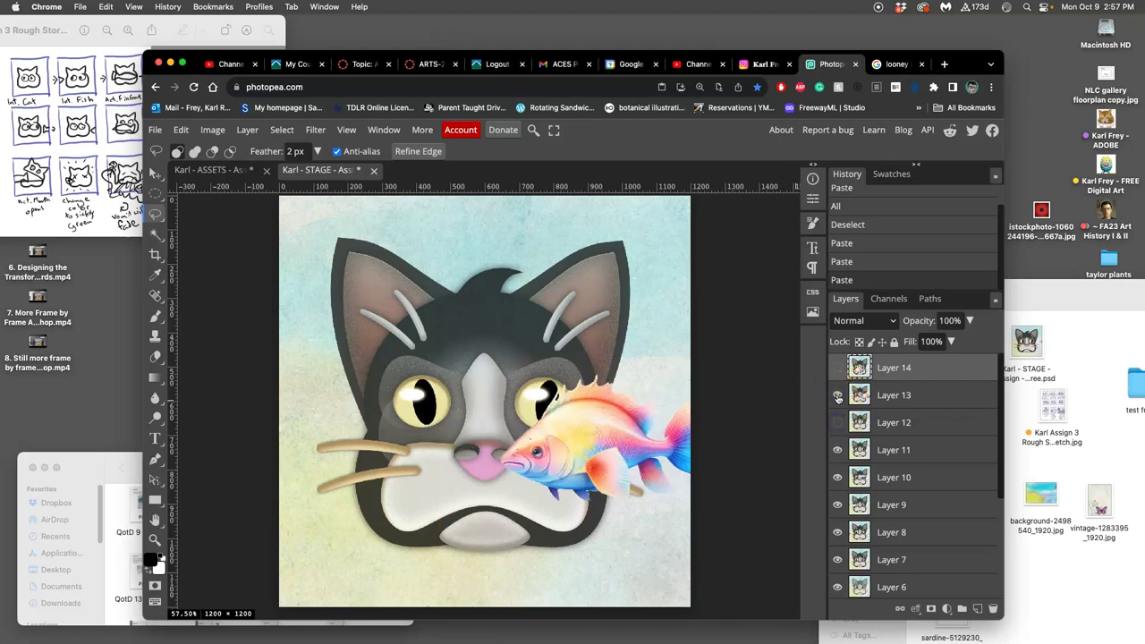
click(838, 396)
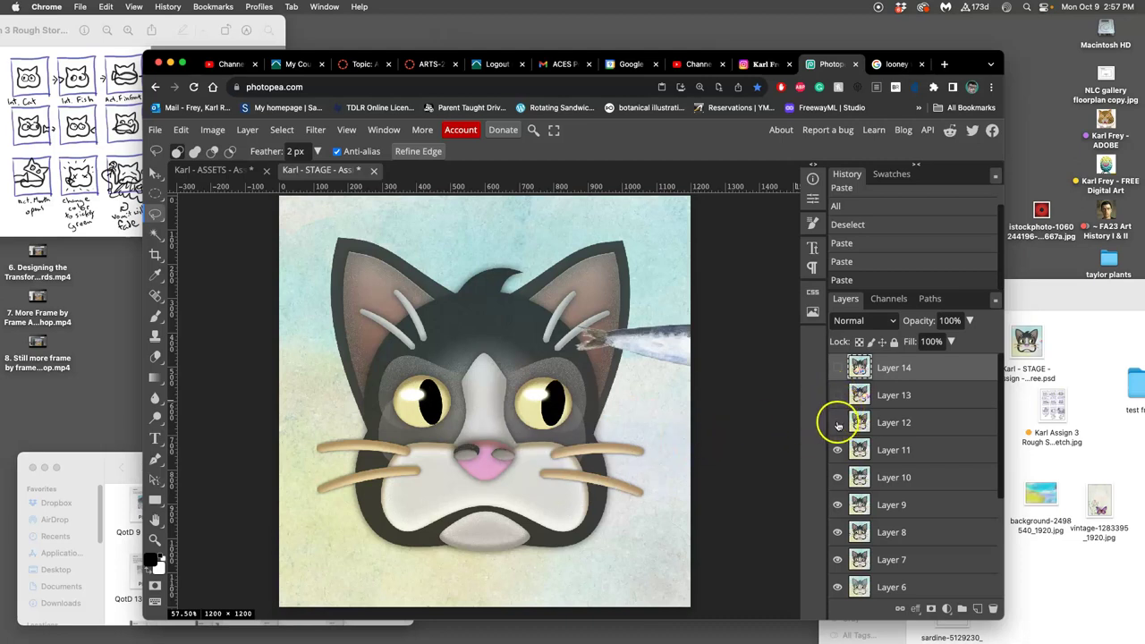
click(838, 424)
click(837, 395)
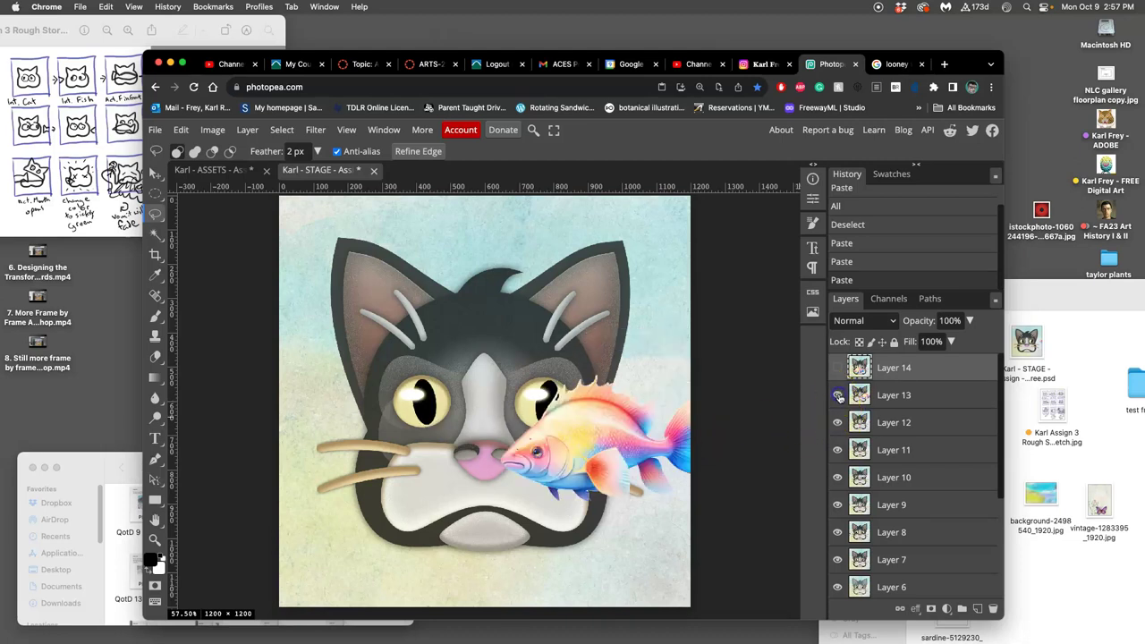
click(837, 422)
click(837, 395)
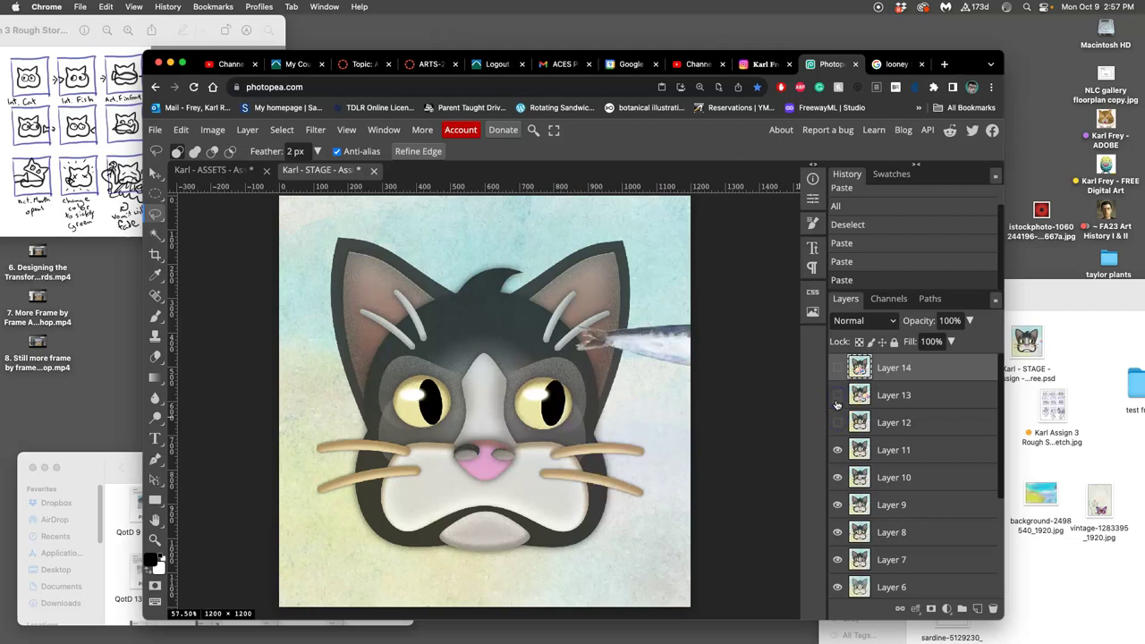
click(893, 451)
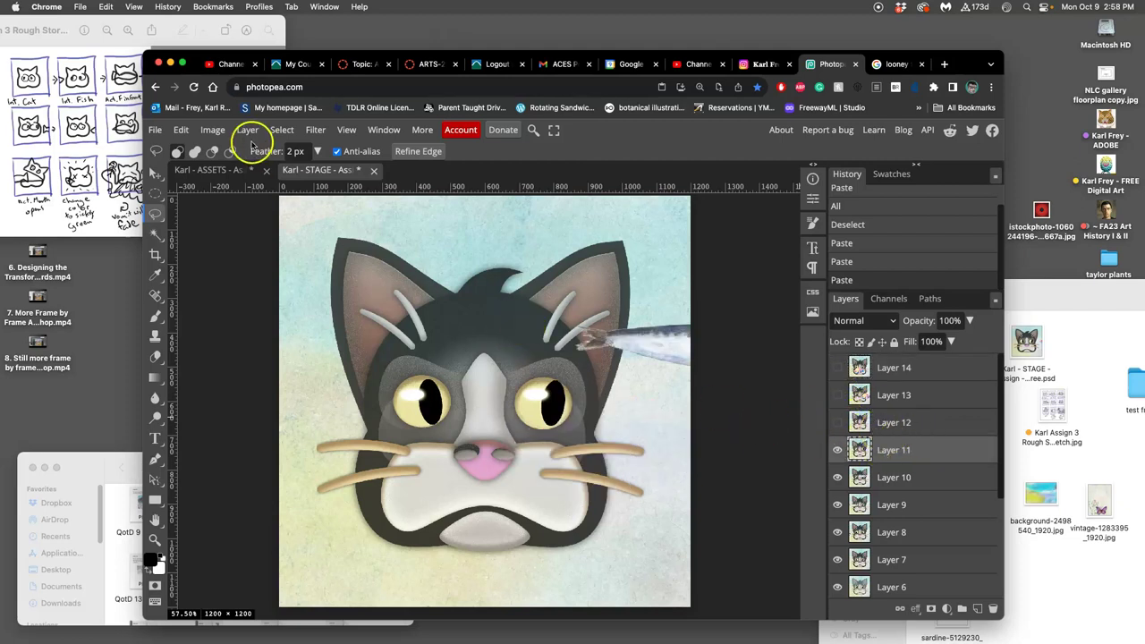
click(220, 170)
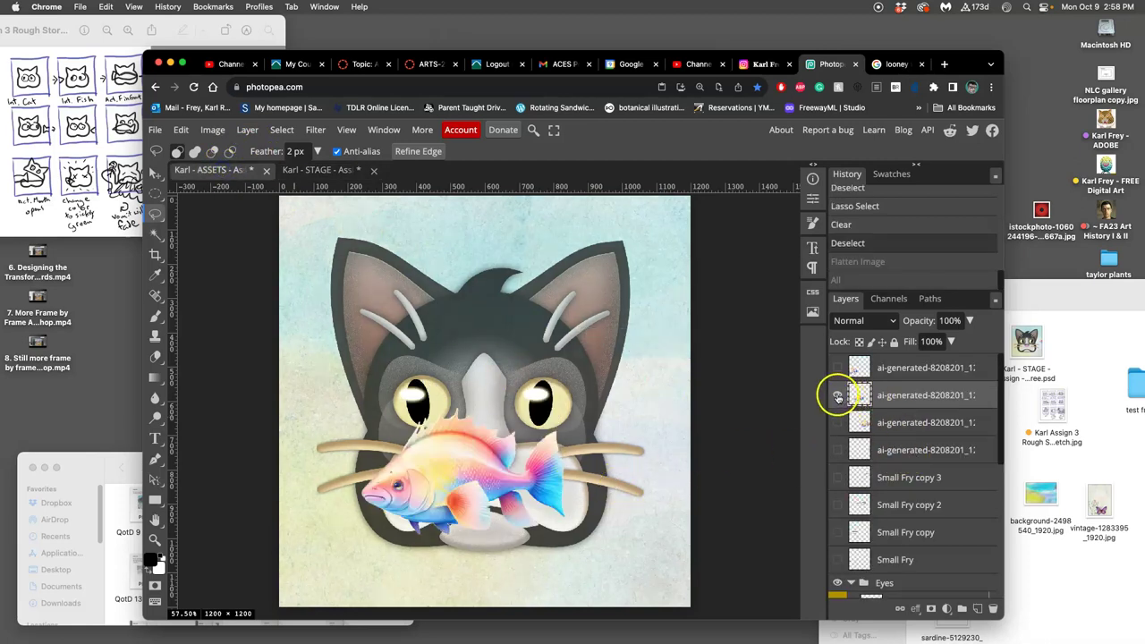
Step: Hide the fish layer, show Cat's Eyes copy 5 and hide Cat's Eyes copy 3
click(837, 396)
scroll(876, 514, down, 2)
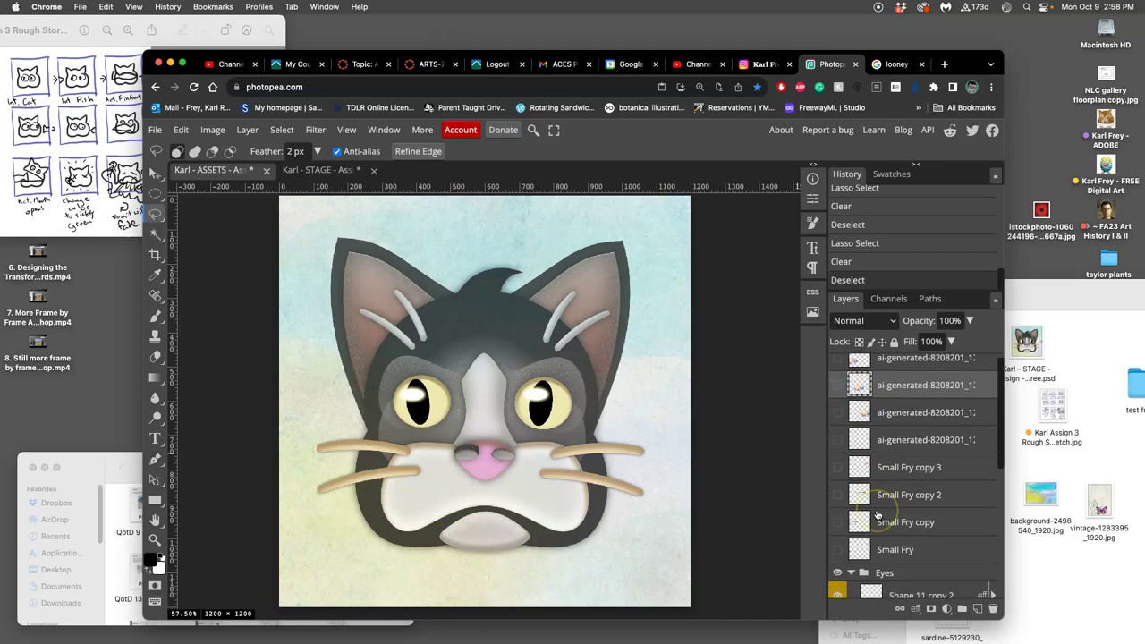
scroll(877, 517, down, 1)
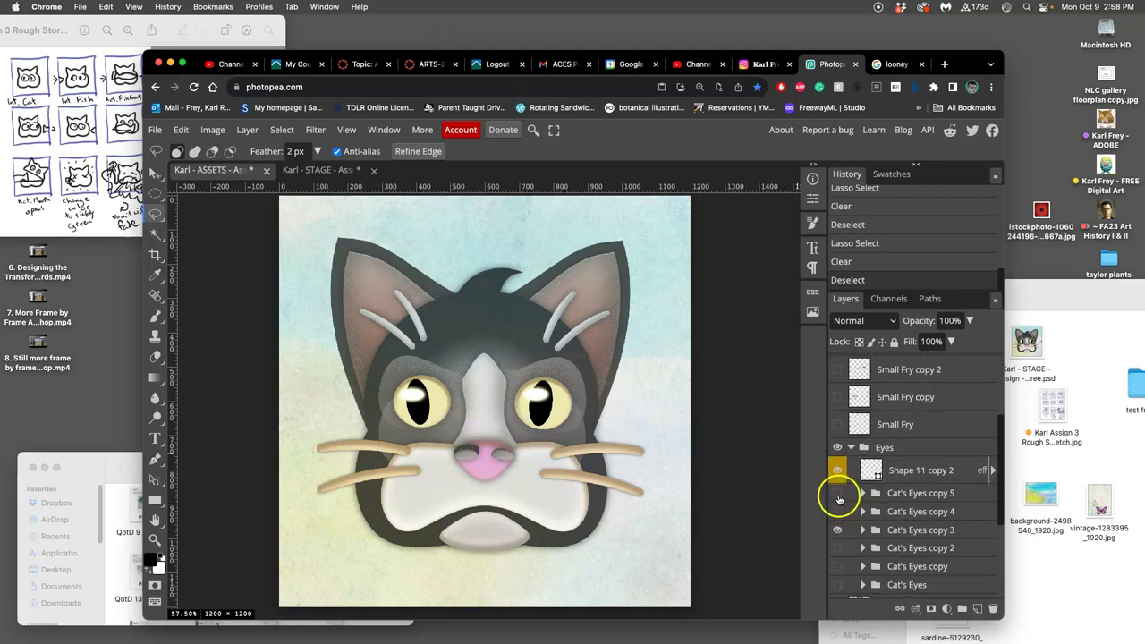
click(837, 493)
click(838, 530)
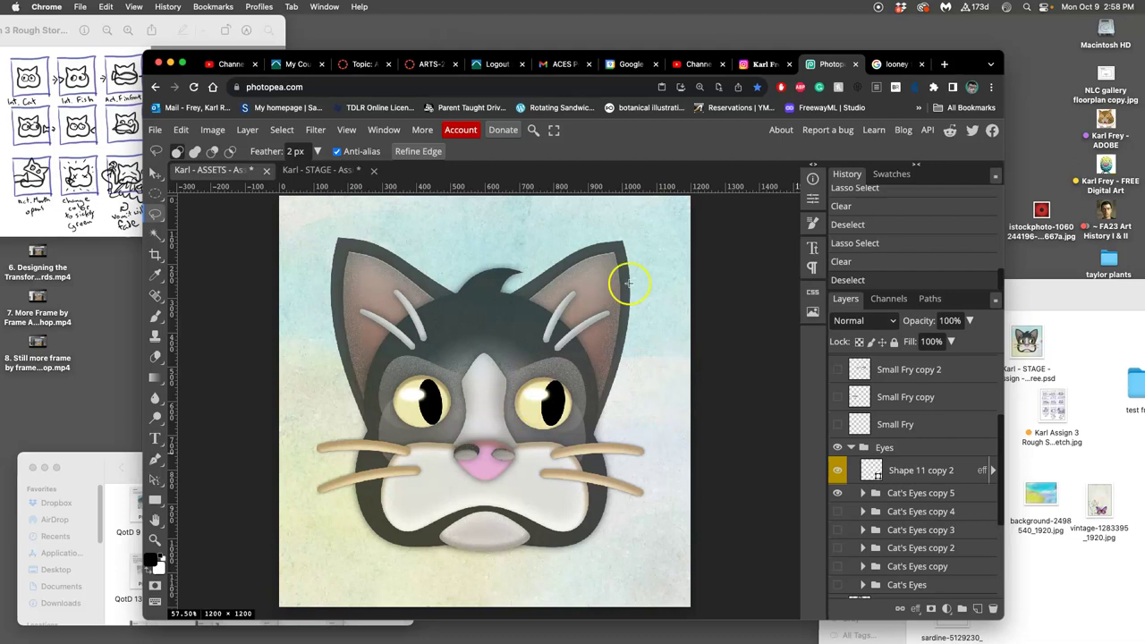
Step: Flatten the image, select all of it, then revert the flatten from History
click(247, 130)
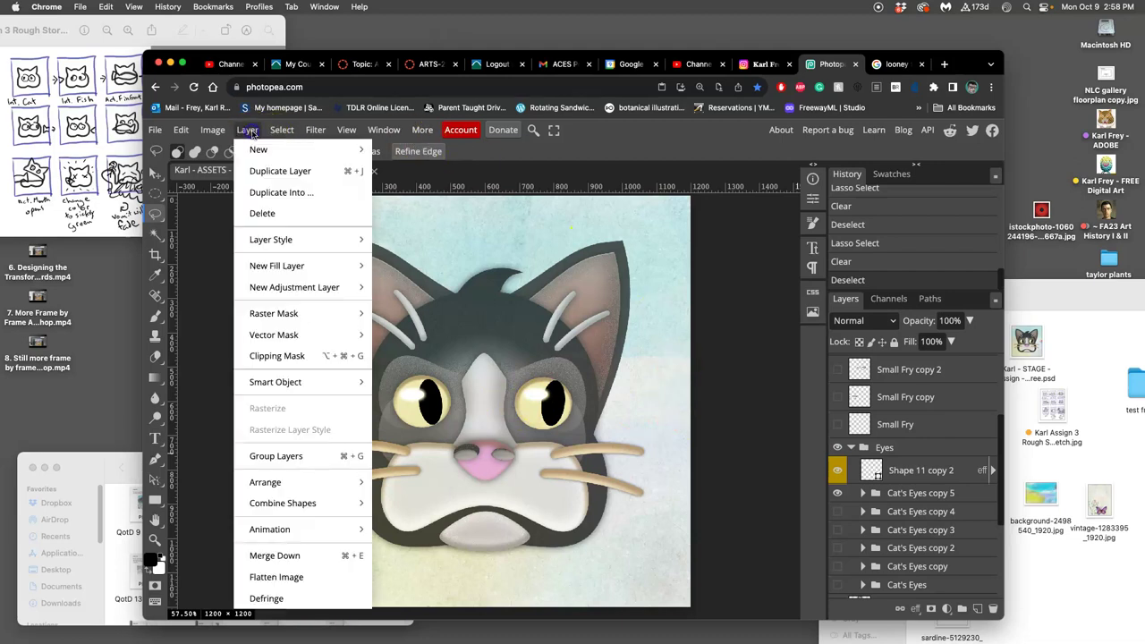
click(324, 577)
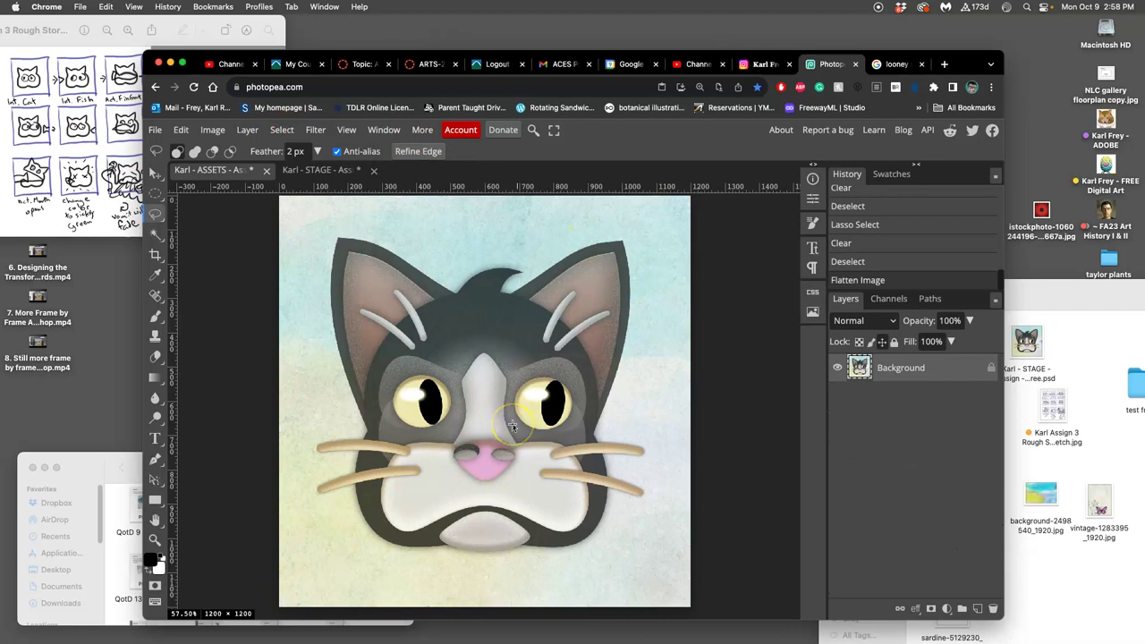
key(super+a)
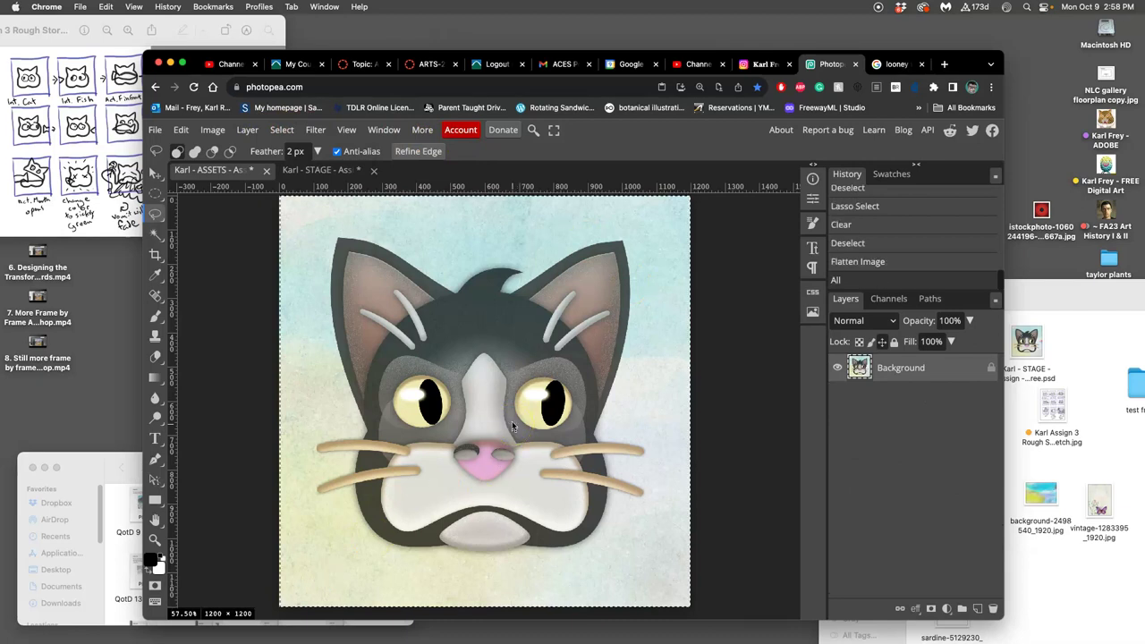
click(877, 243)
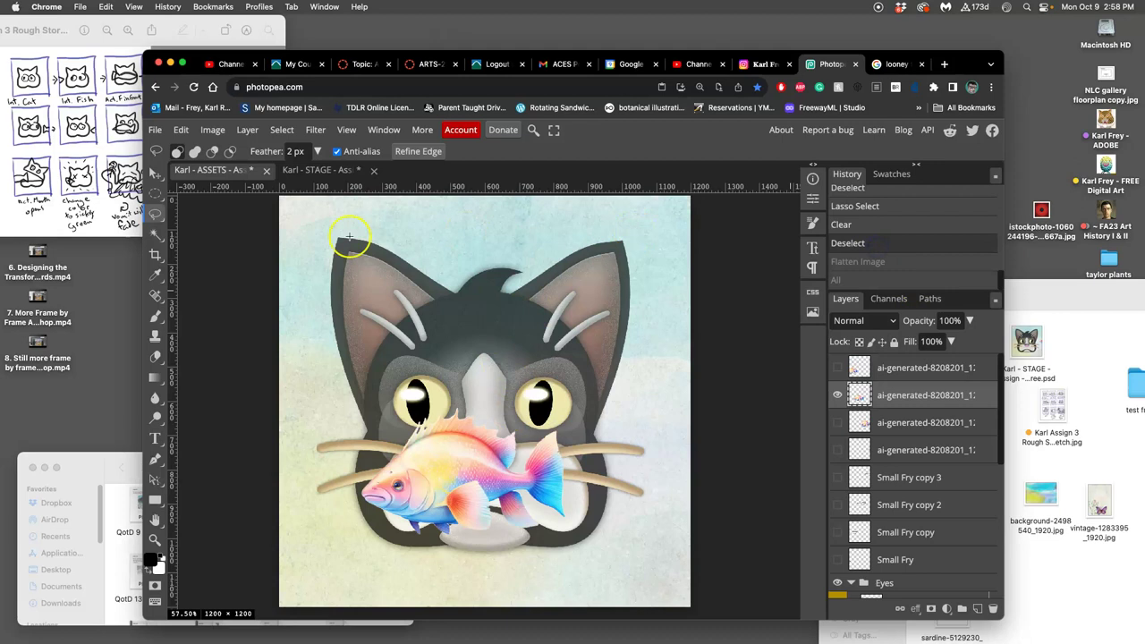
Step: Paste the cat frame into STAGE as Layer 15 and compare it against Layers 10 and 11
click(326, 171)
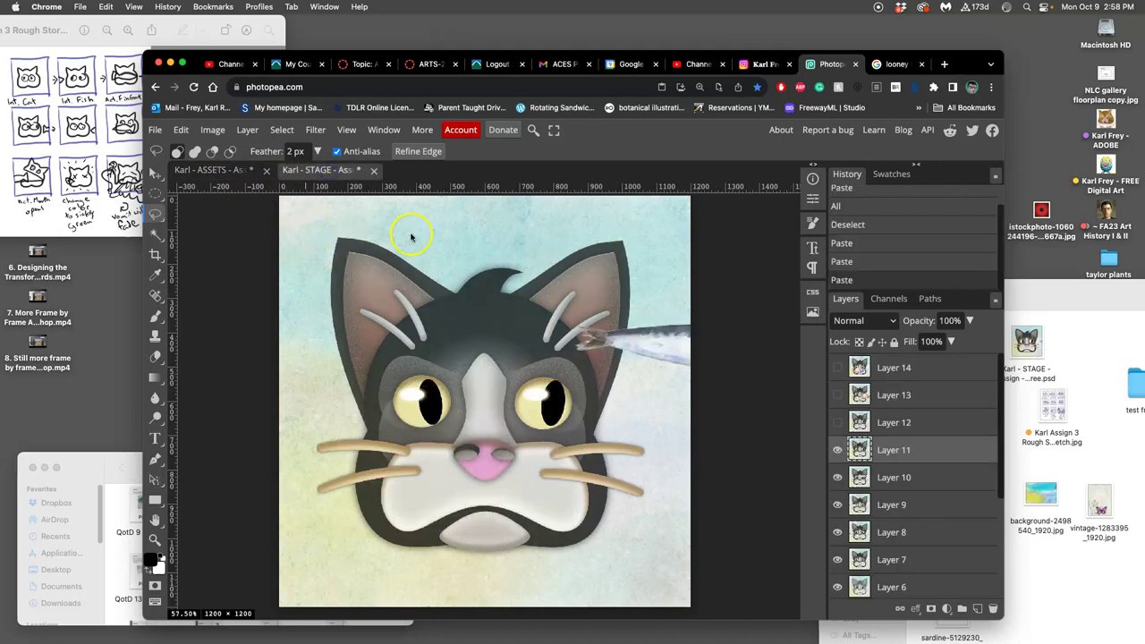
key(super+v)
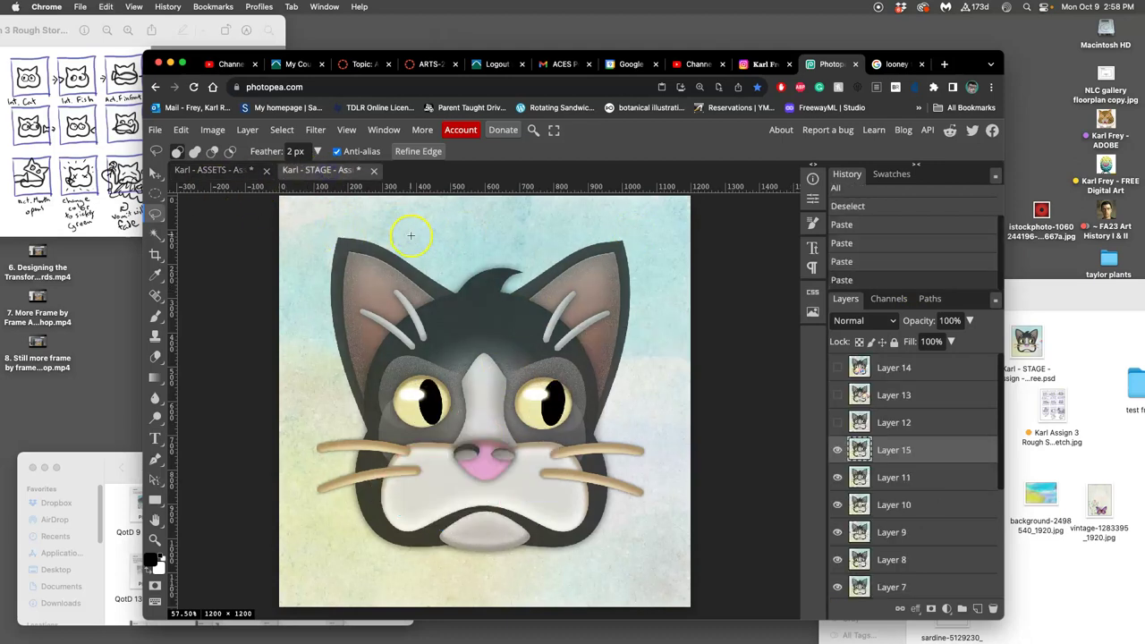
click(837, 450)
click(837, 478)
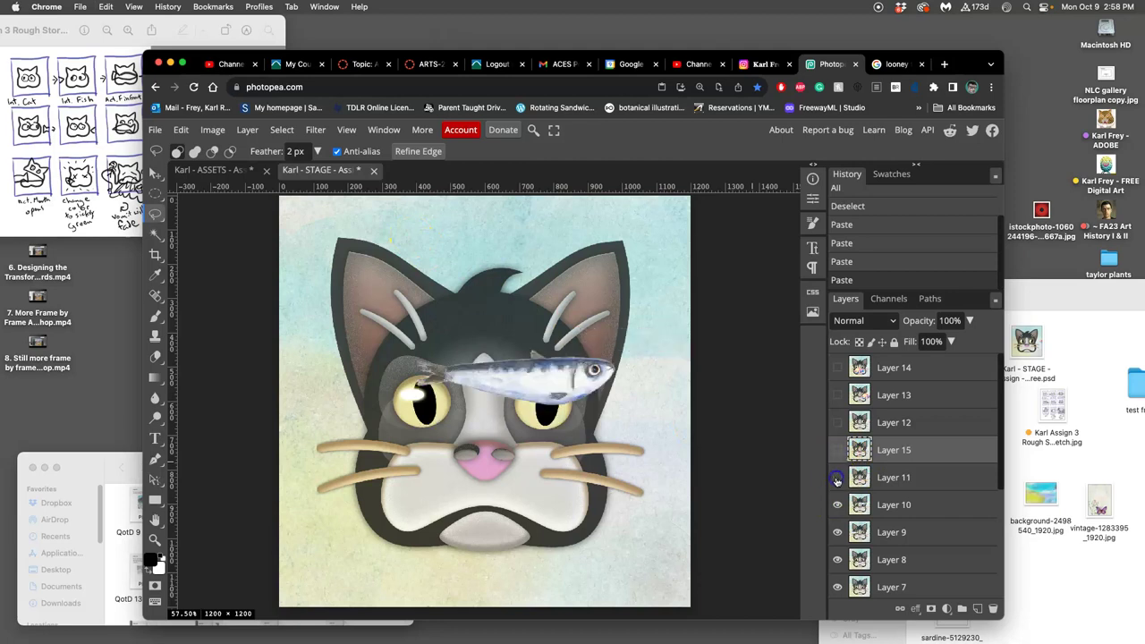
click(837, 478)
click(837, 478)
click(838, 505)
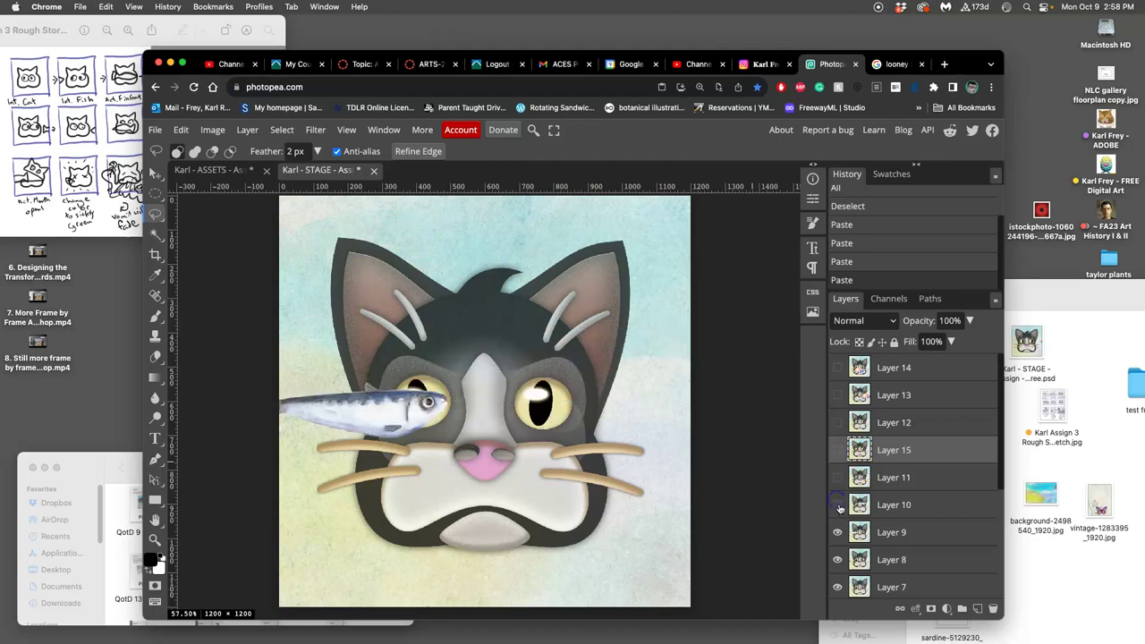
click(837, 505)
click(837, 478)
click(837, 451)
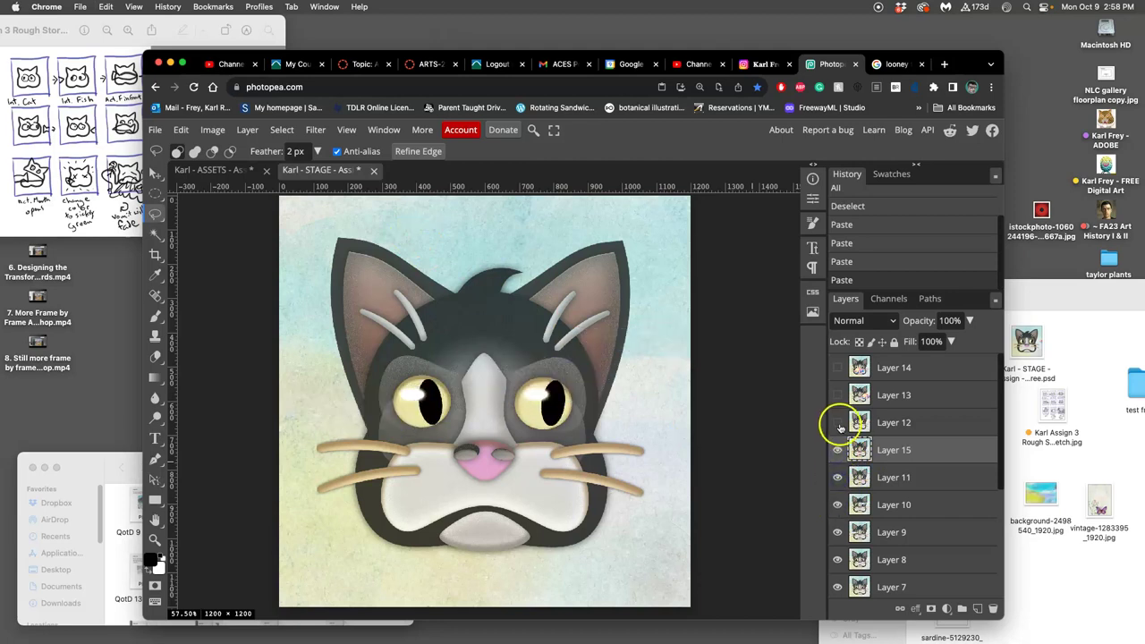
Step: Turn Layers 12, 13 and 14 back on and save the STAGE file
click(837, 422)
click(837, 395)
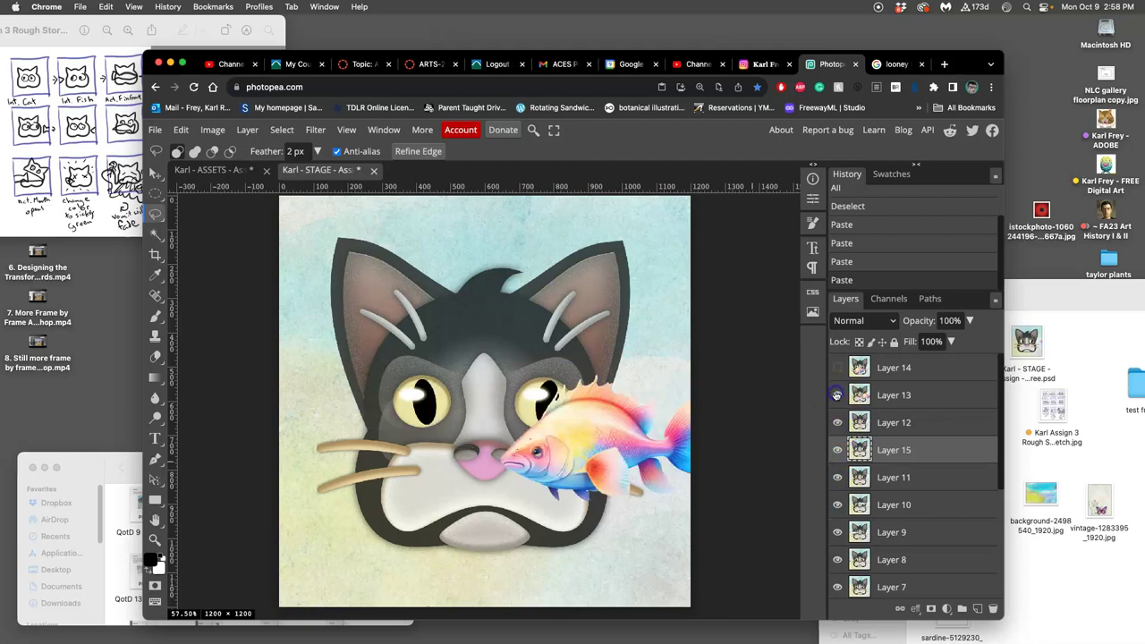
click(838, 367)
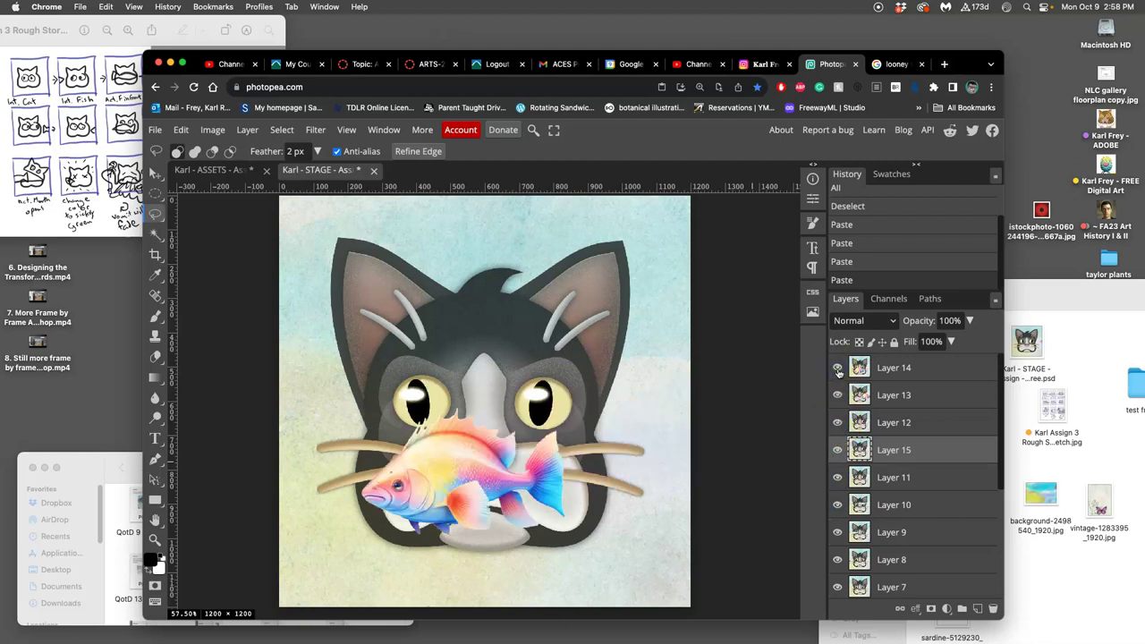
click(837, 368)
click(838, 368)
key(super+s)
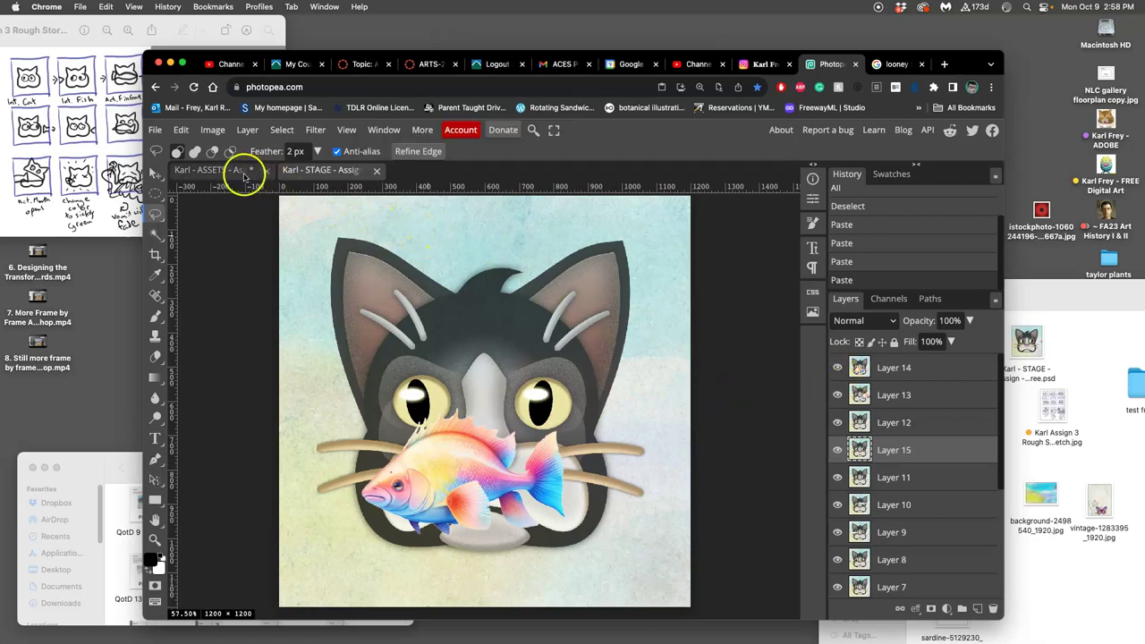
Step: In ASSETS, show the top fish and Layer 1 cat, hiding the second fish and extra eye layers
click(240, 171)
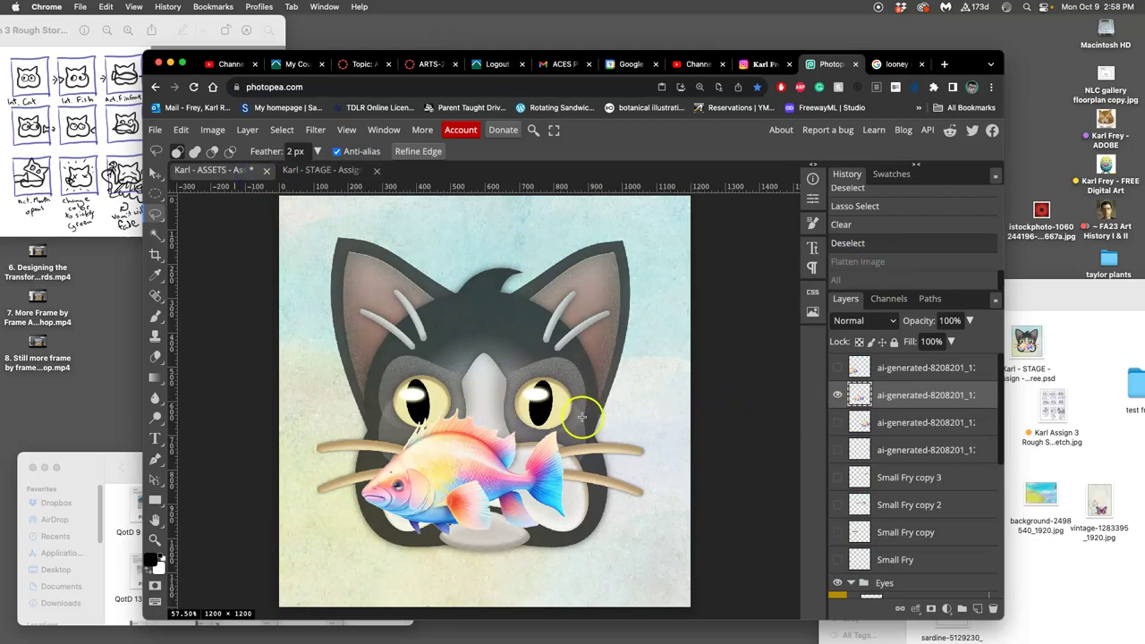
click(837, 367)
click(839, 395)
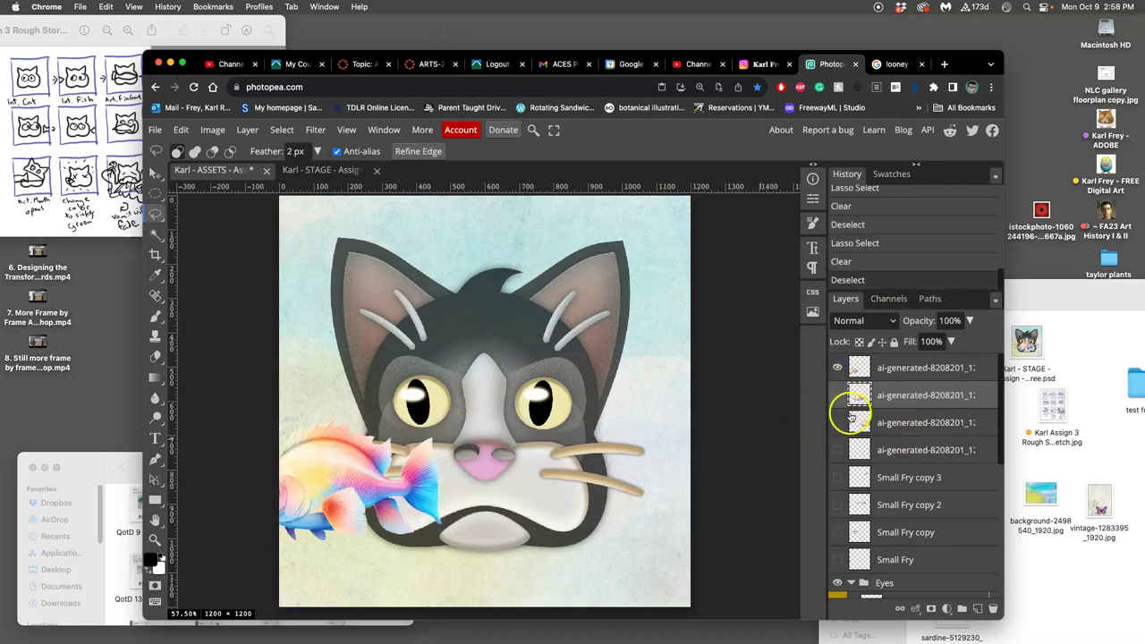
scroll(894, 492, down, 3)
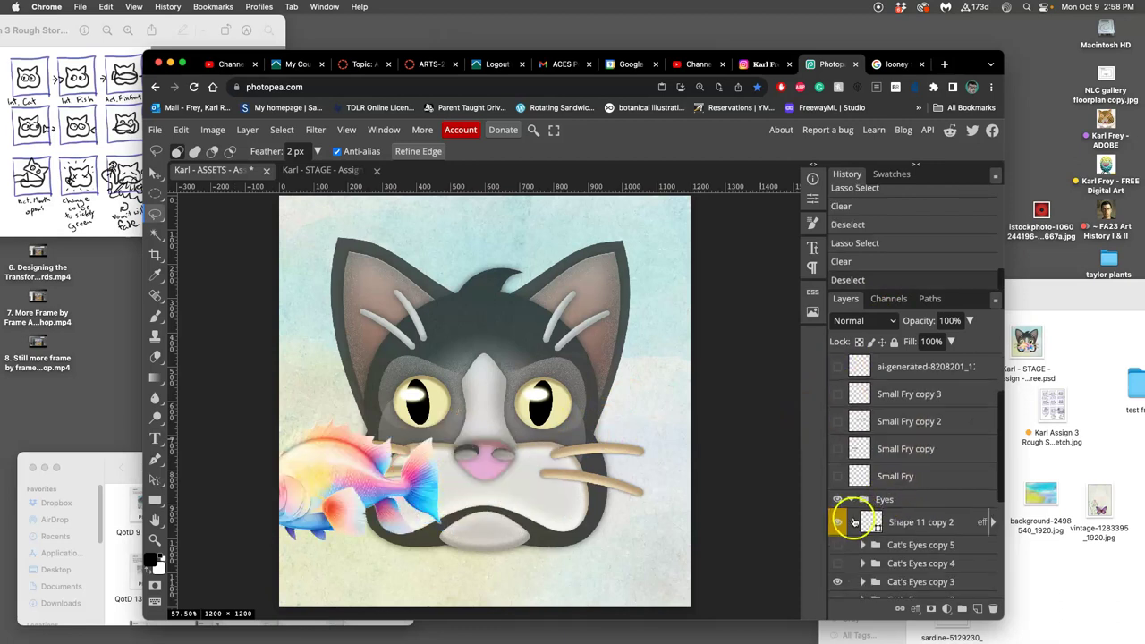
click(837, 523)
click(839, 583)
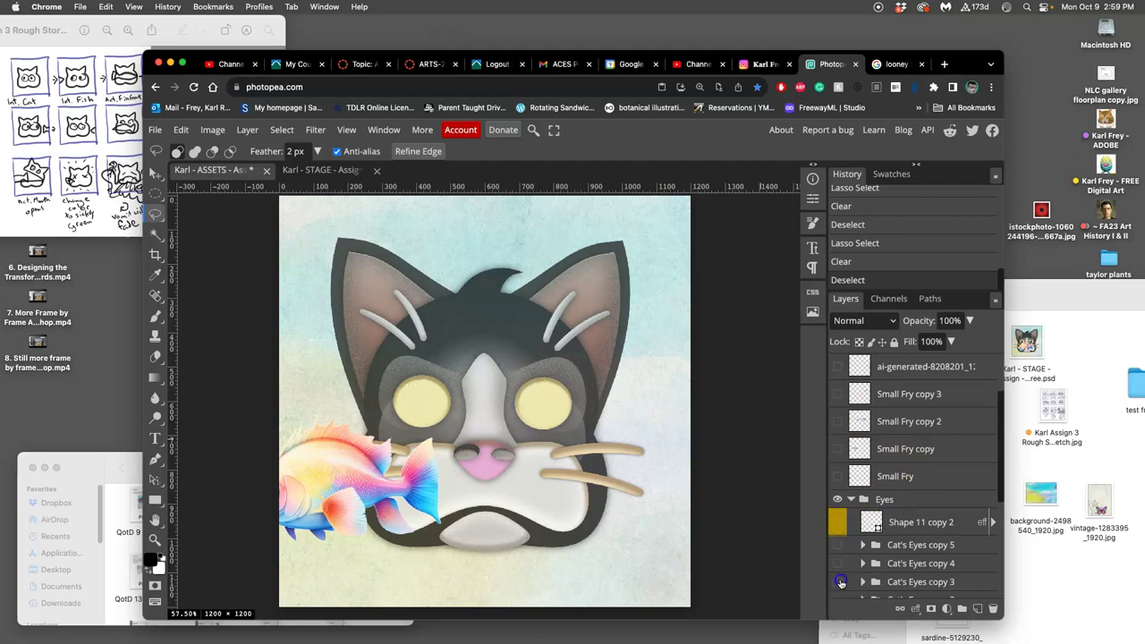
scroll(850, 573, down, 3)
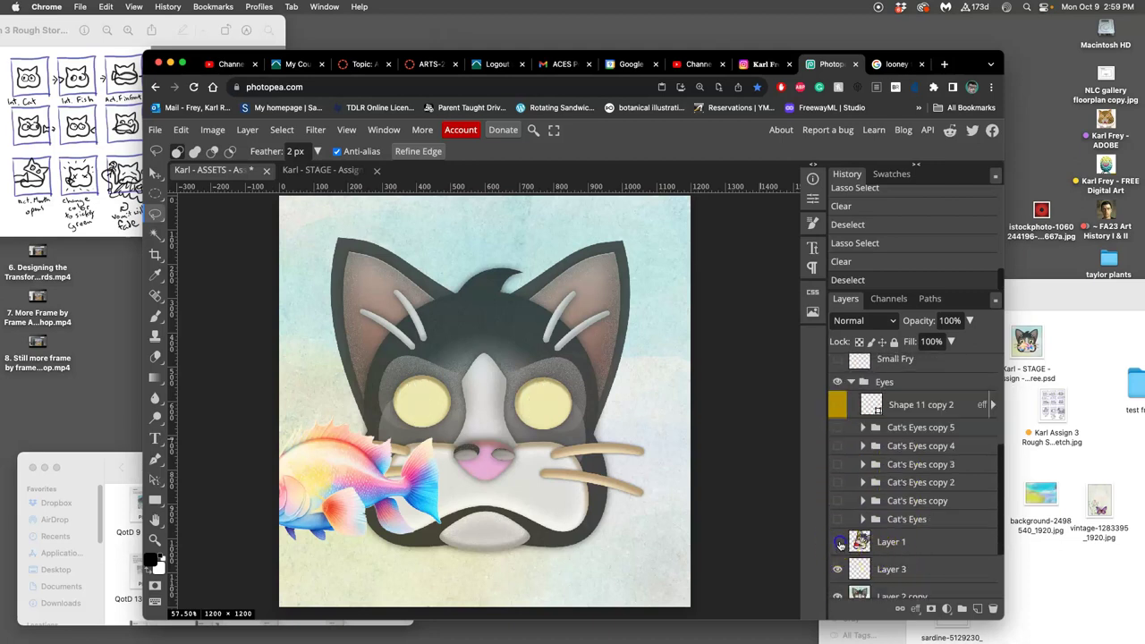
click(839, 542)
Step: Hide Layer 2 copy and Layer 3, try moving Layer 3 above Layer 1, and save ASSETS
scroll(856, 565, down, 1)
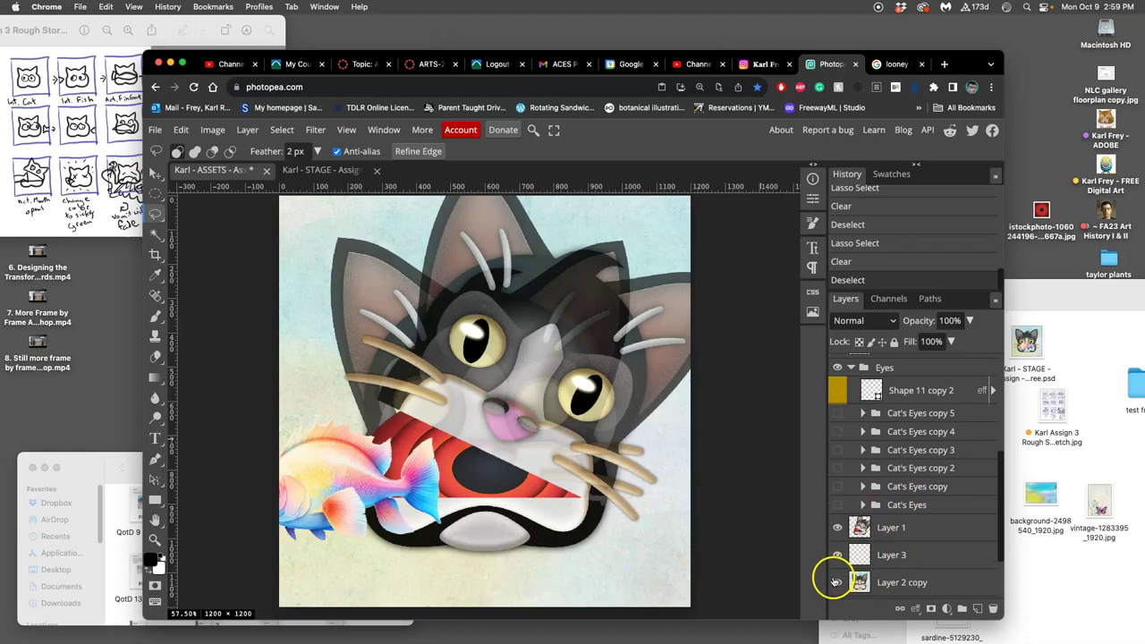
click(838, 583)
click(838, 555)
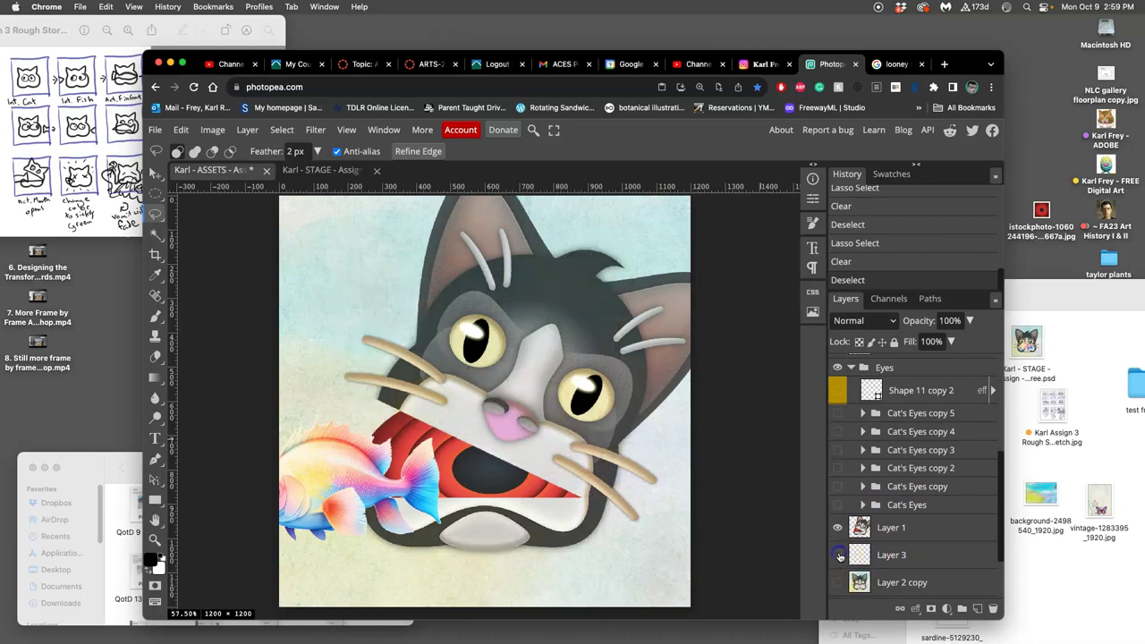
drag(839, 556, 814, 525)
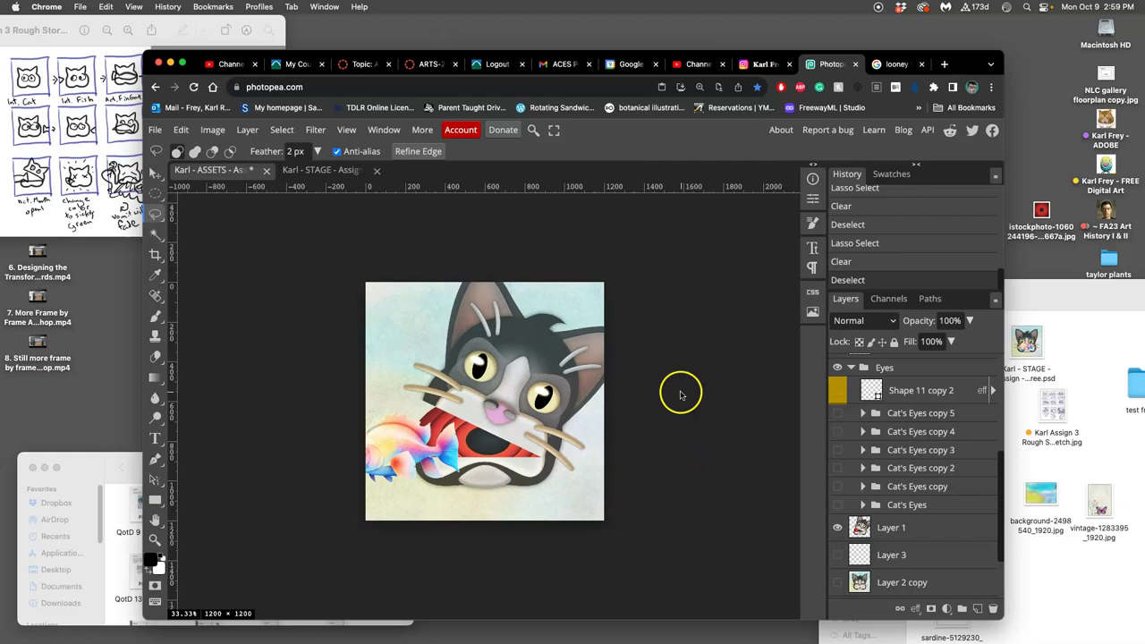
scroll(678, 388, down, 2)
scroll(670, 389, up, 2)
scroll(657, 386, right, 1)
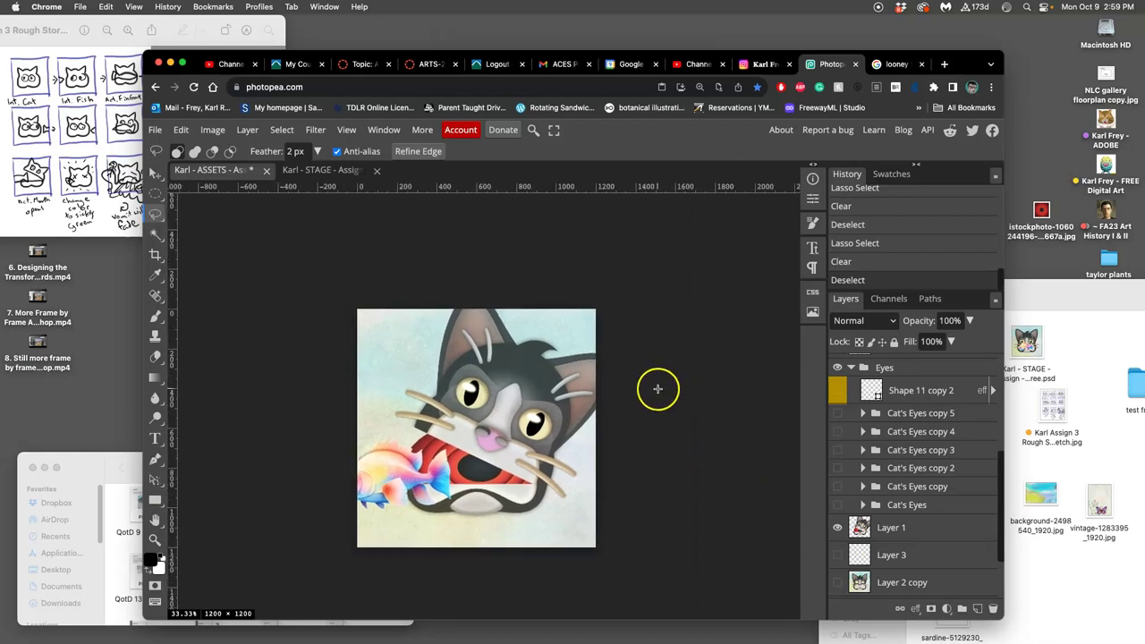
key(super+s)
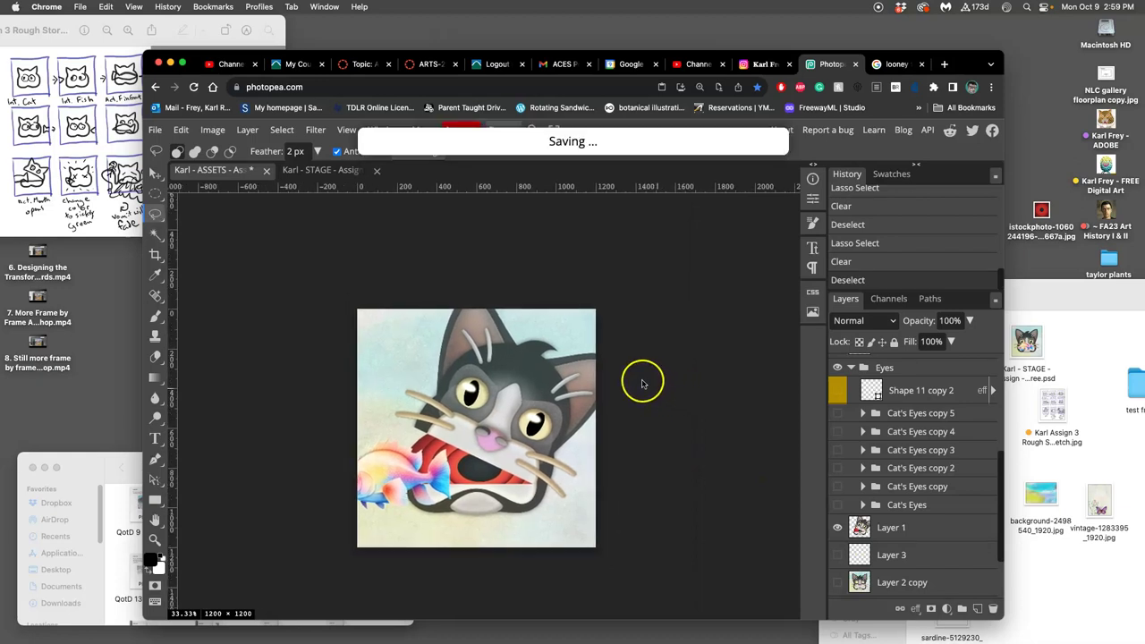
Step: Flatten the image, select all, and copy the combined cat-biting-fish frame
click(250, 133)
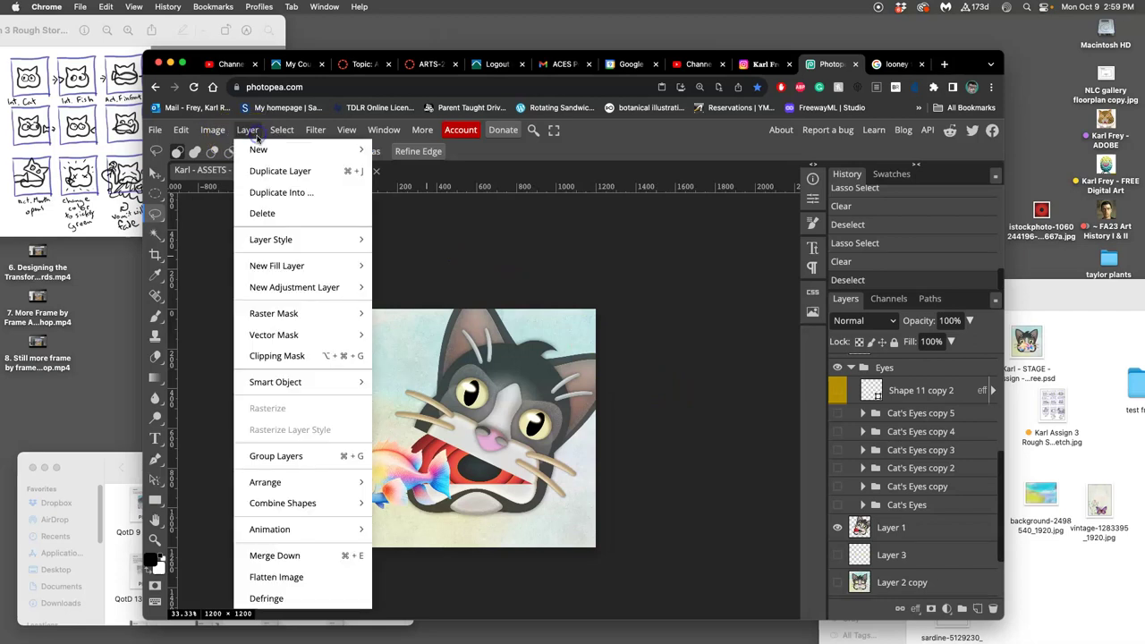
click(301, 577)
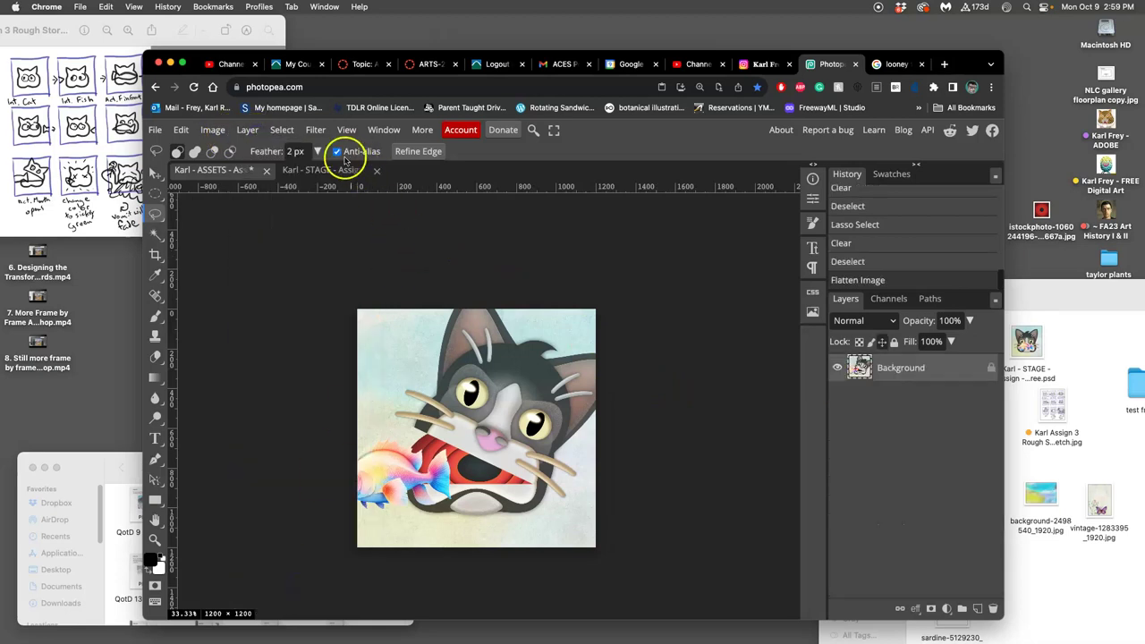
click(281, 130)
click(363, 150)
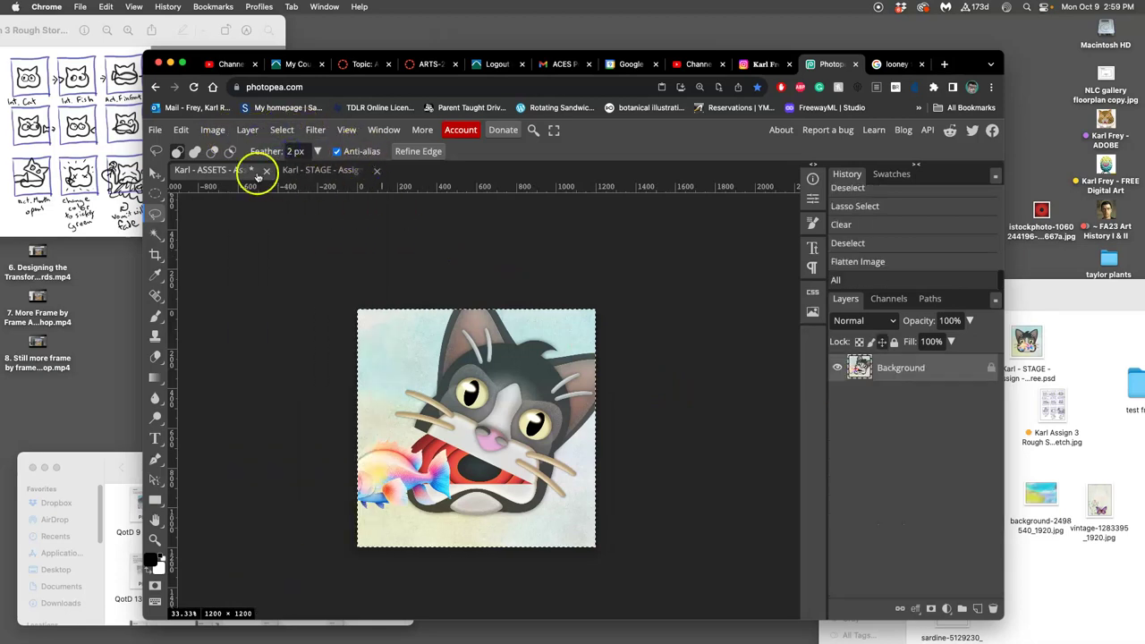
click(181, 130)
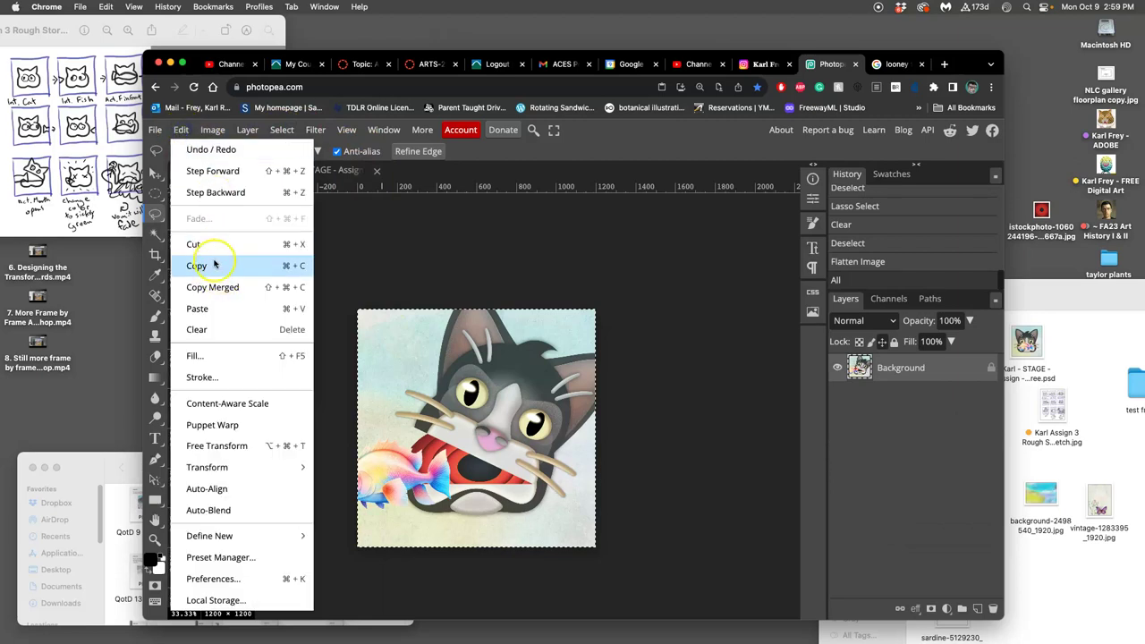
click(295, 266)
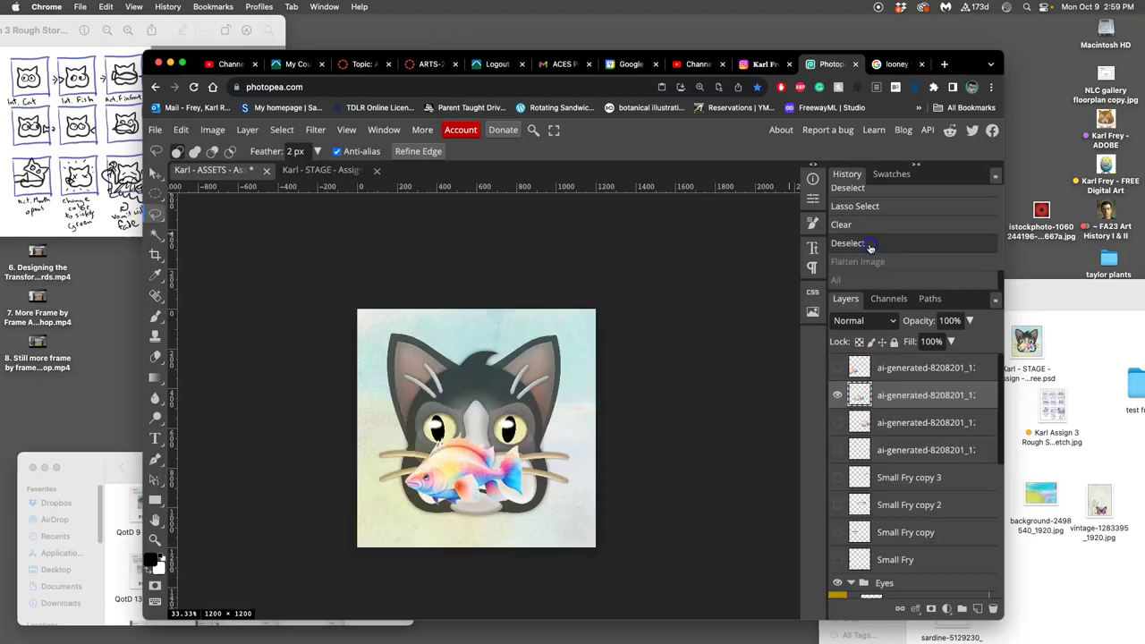
Step: Paste the copied frame into STAGE above Layer 14 as Layer 16, toggling it to compare
click(338, 170)
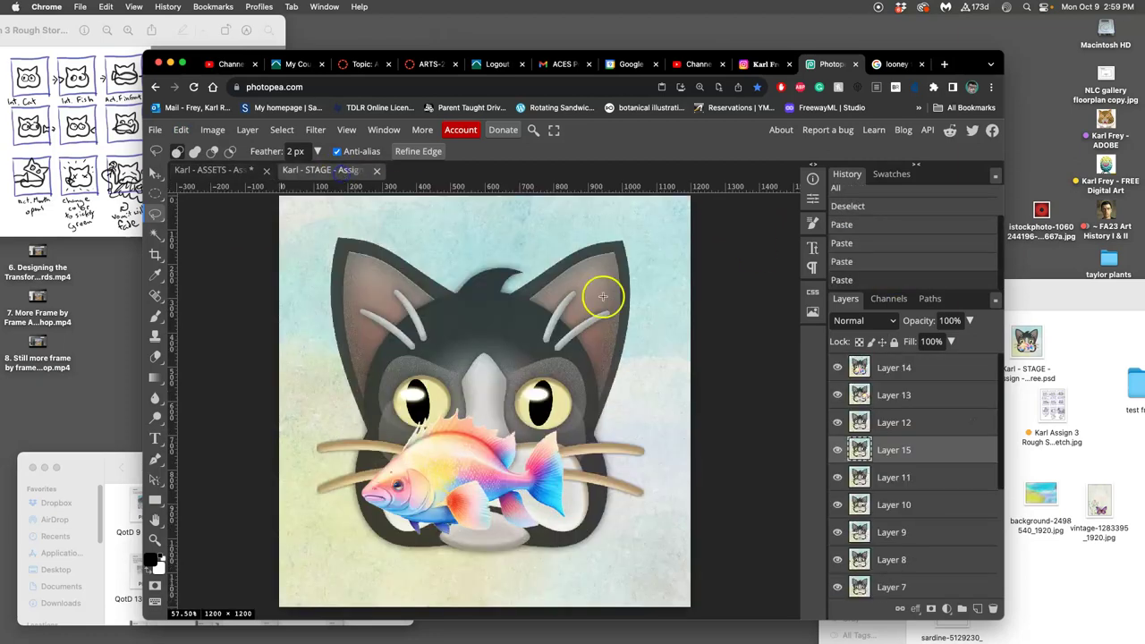
click(895, 370)
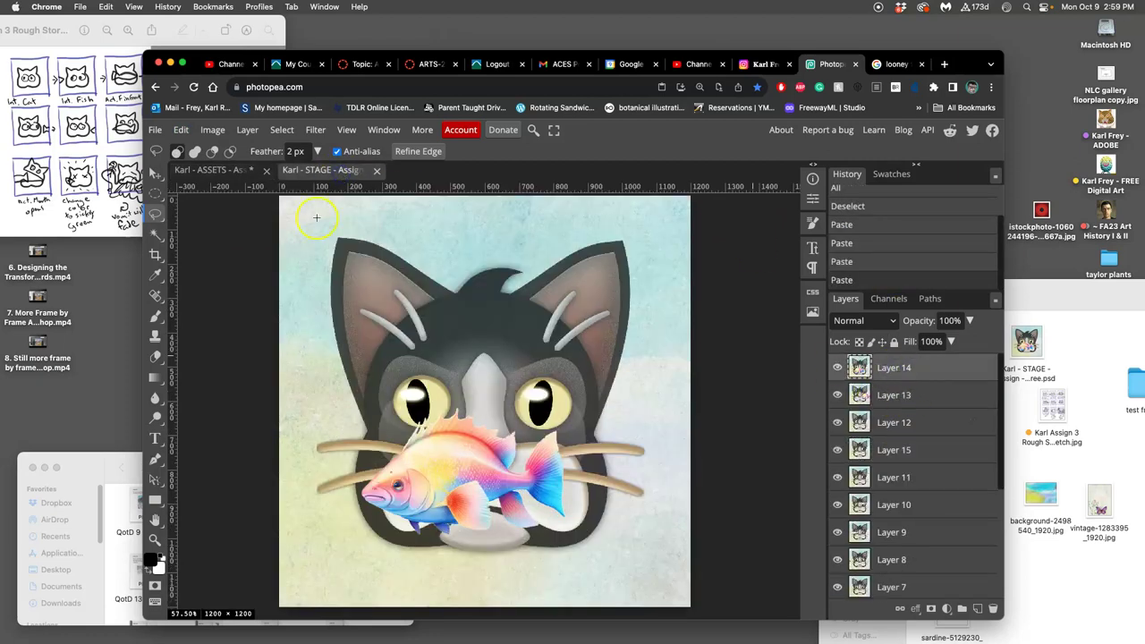
click(181, 129)
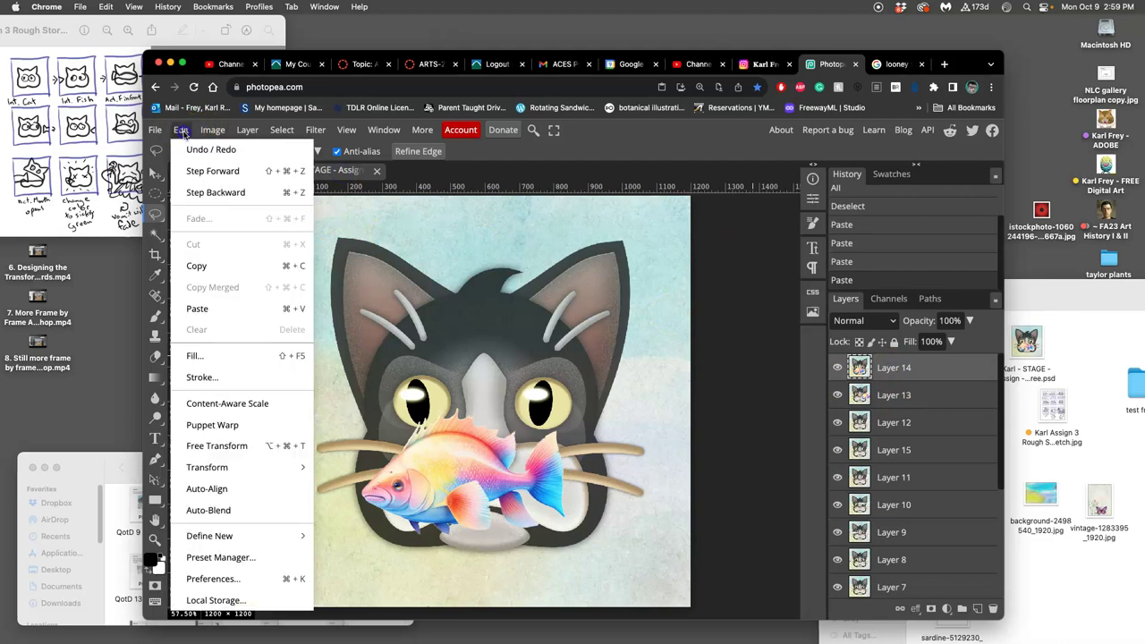
click(215, 310)
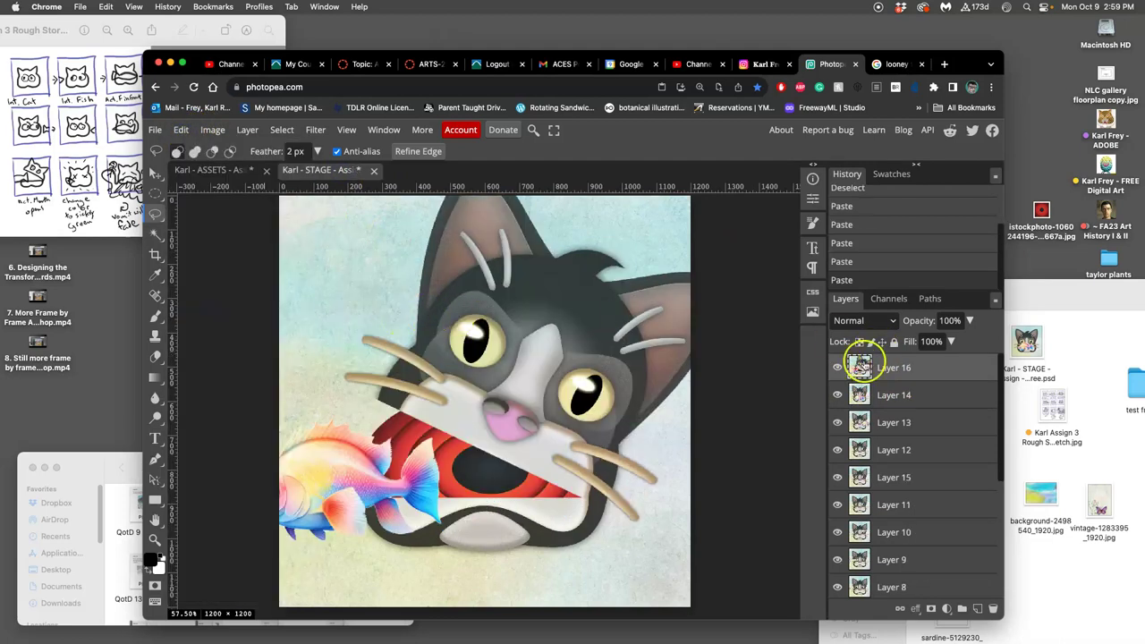
click(838, 368)
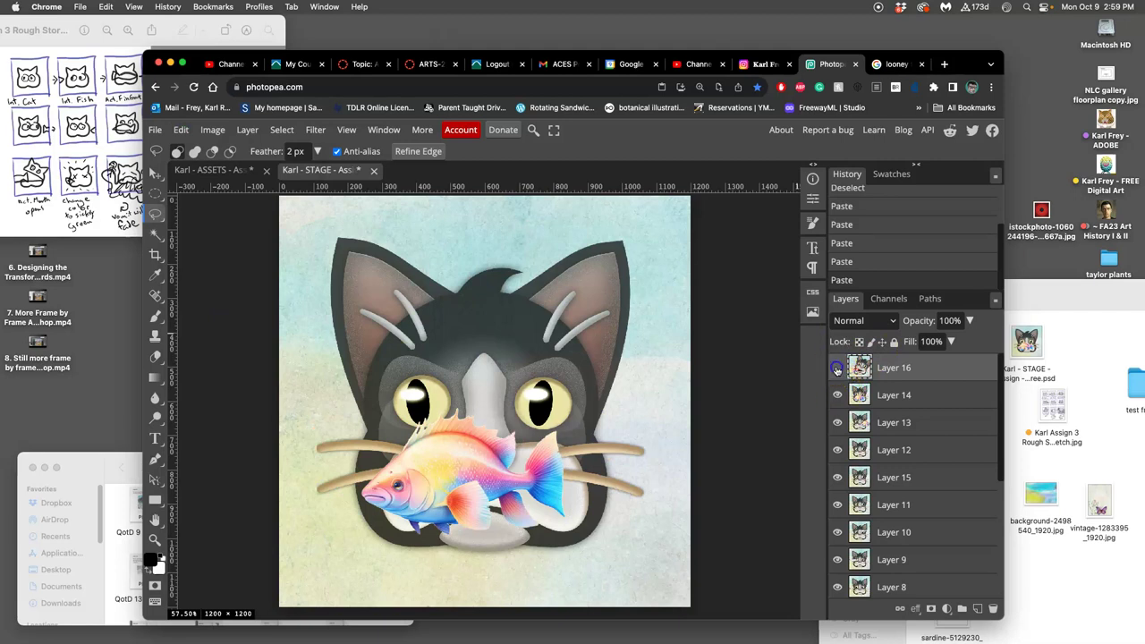
click(837, 367)
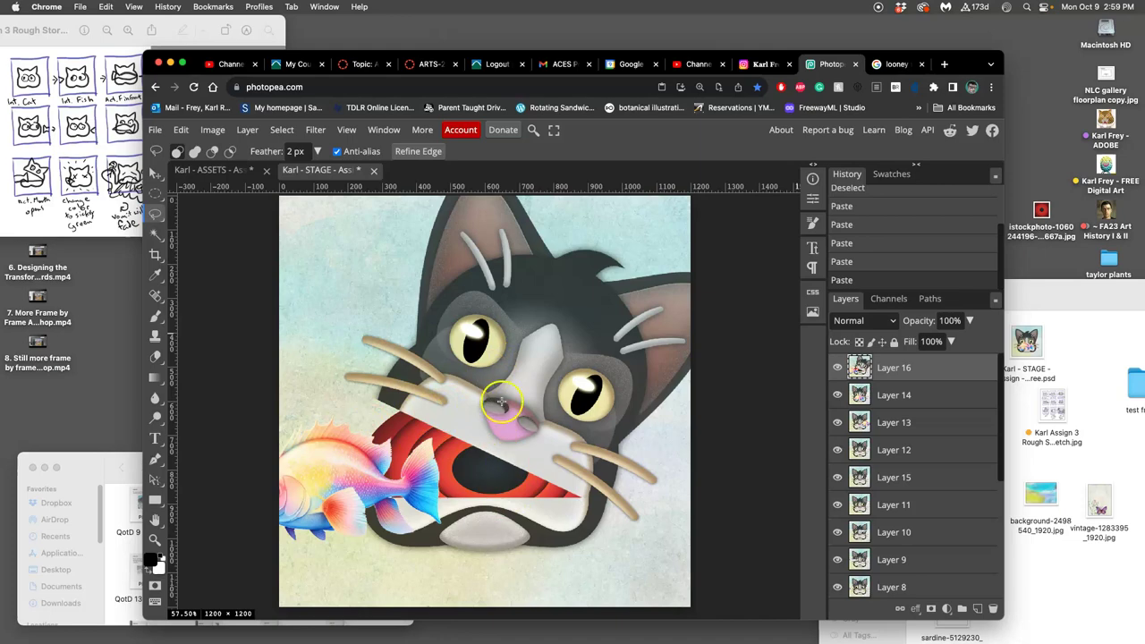
click(376, 64)
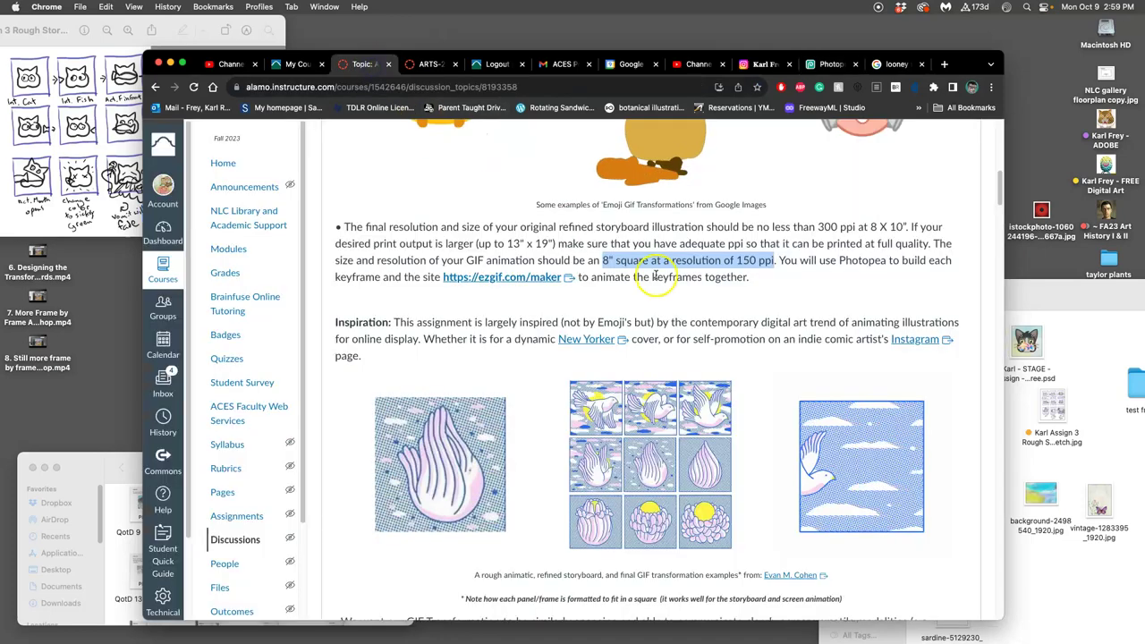
scroll(655, 277, down, 20)
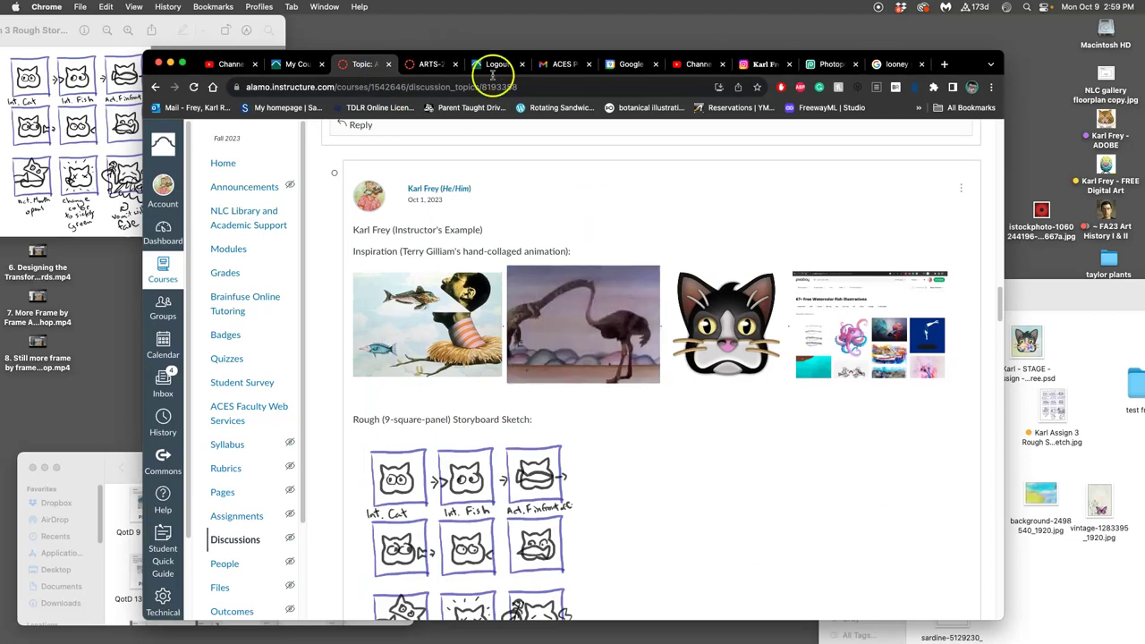
click(432, 65)
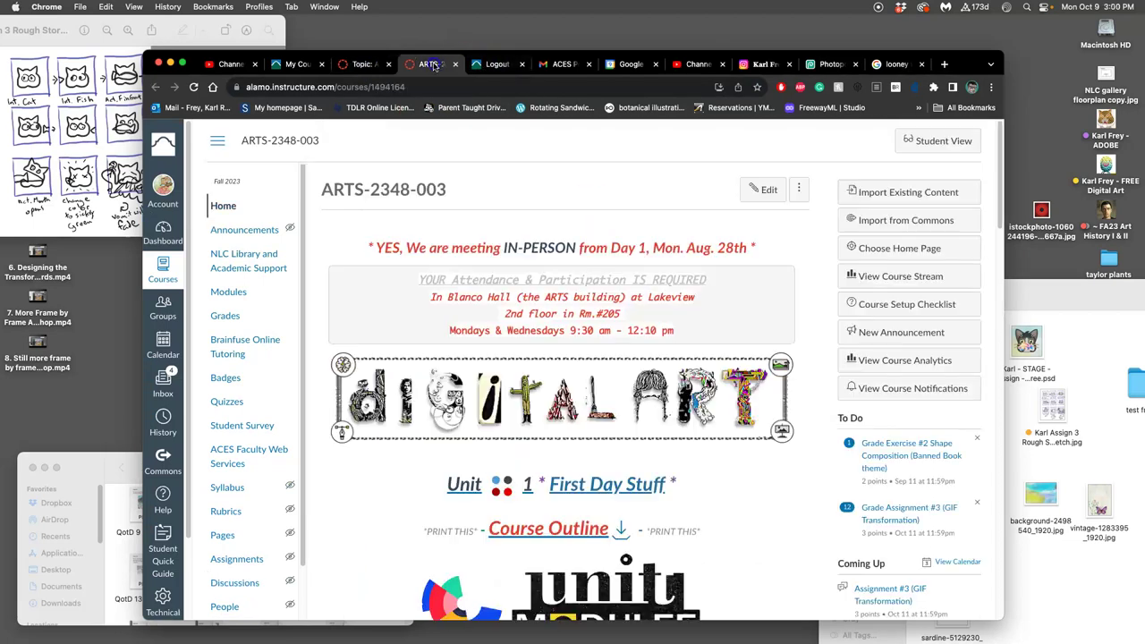
click(363, 64)
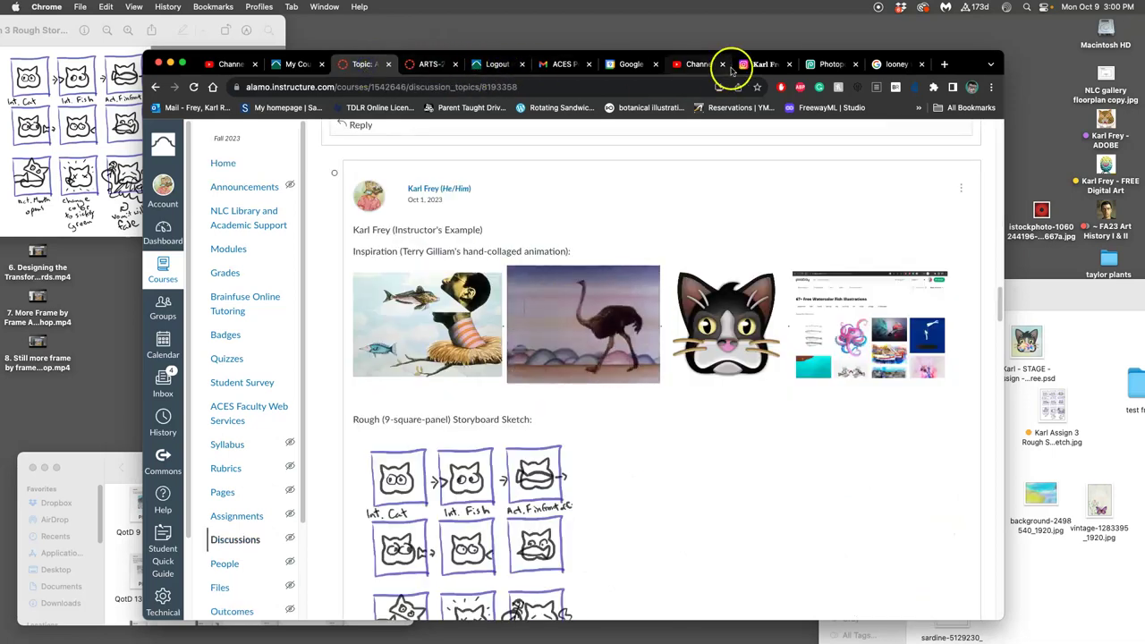
click(827, 64)
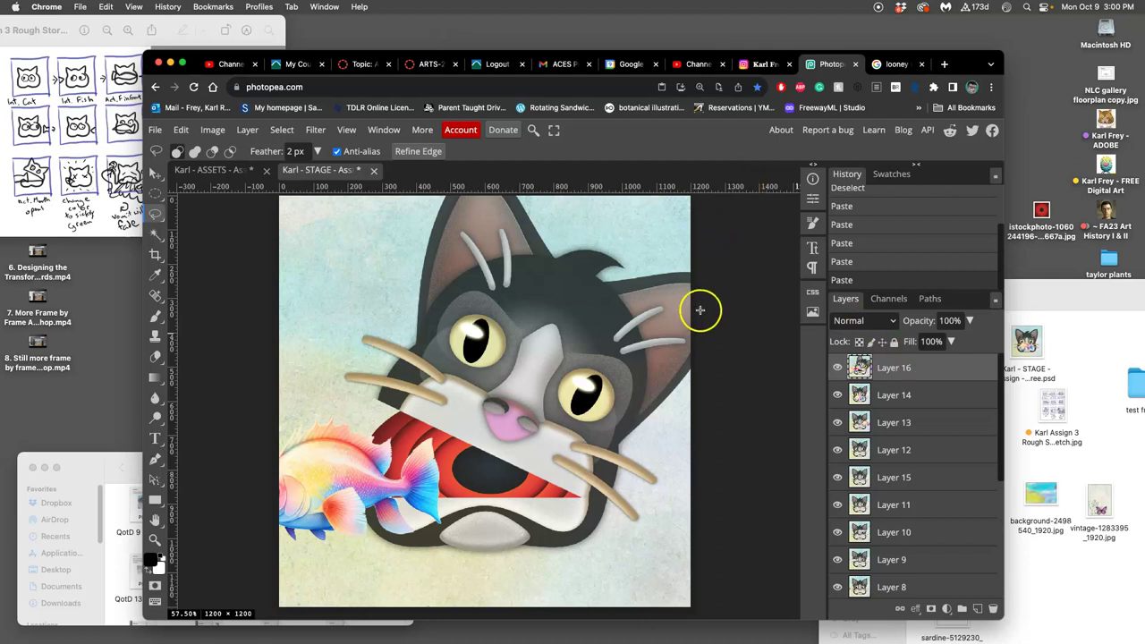
Step: Save the STAGE file, return to ASSETS and zoom the canvas to 50%
key(super+s)
click(226, 171)
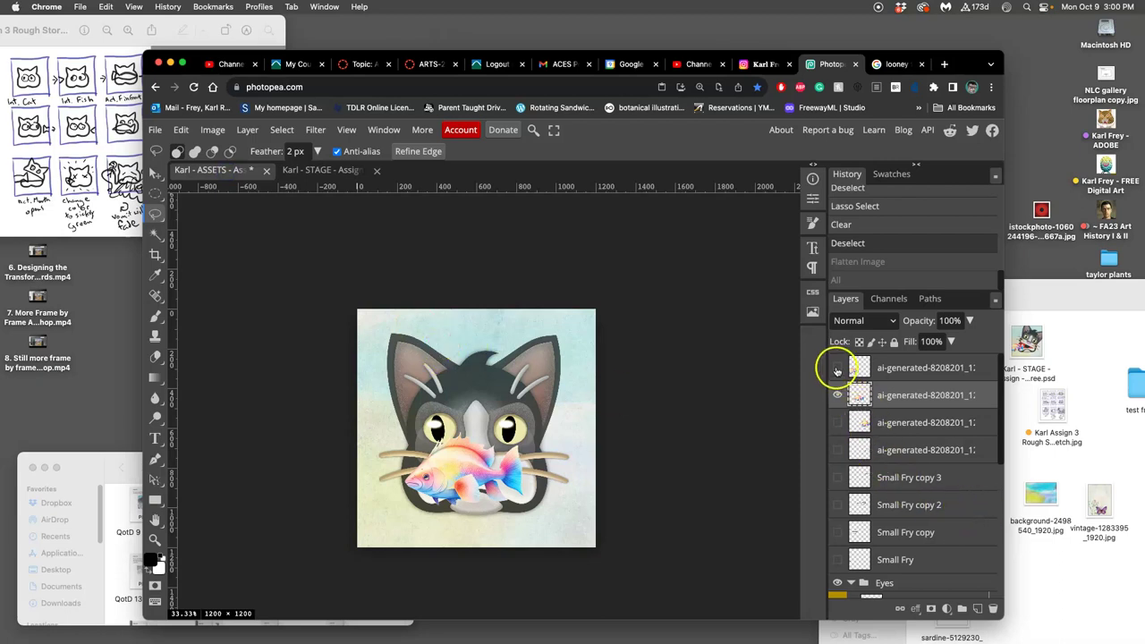
click(340, 173)
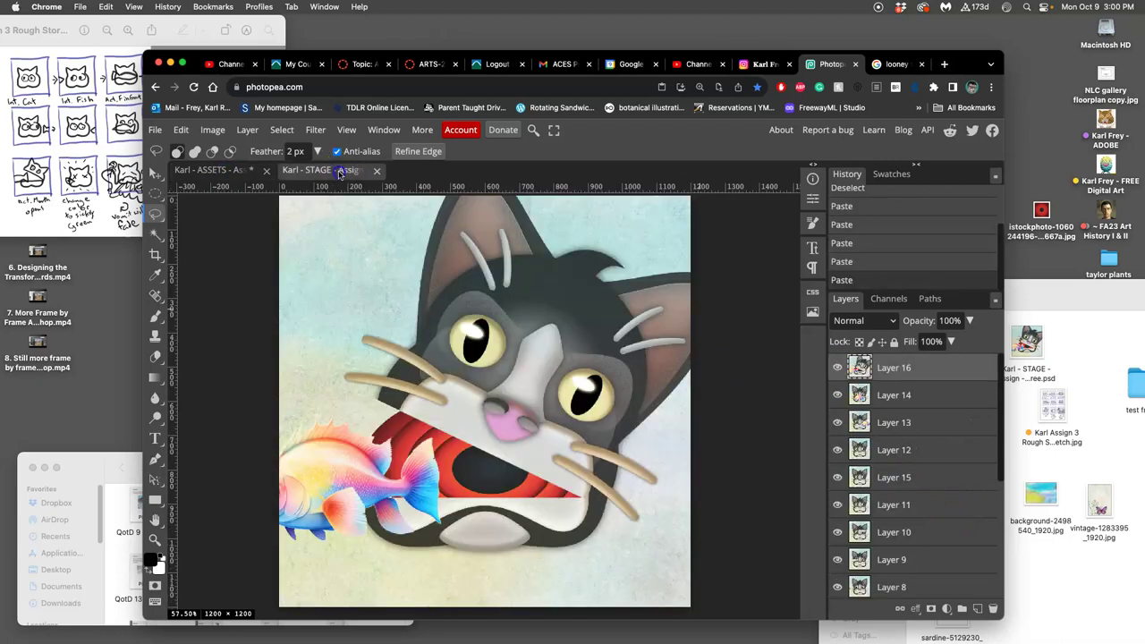
click(225, 171)
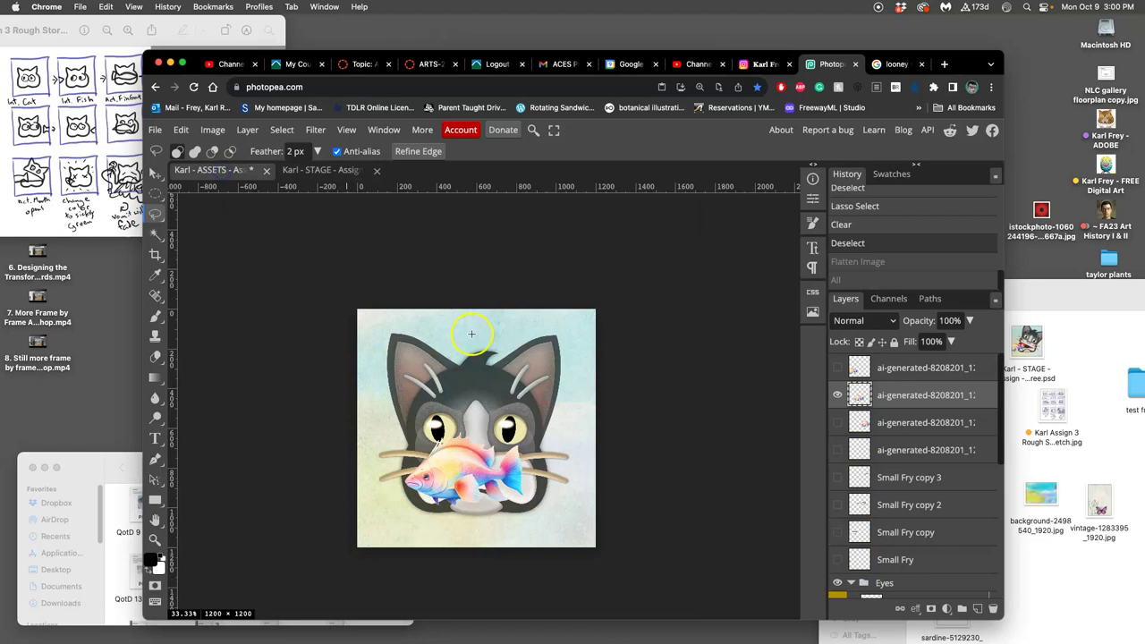
key(super+equal)
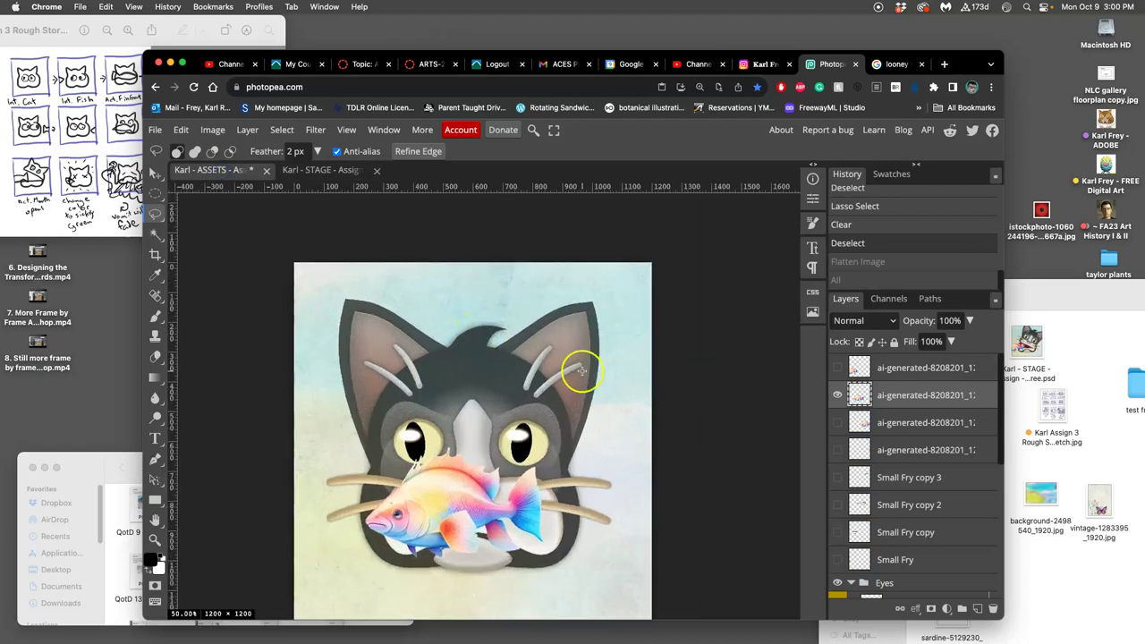
scroll(582, 367, down, 2)
Step: Show the top fish and tilted Layer 1 cat, hiding the second fish, extra pupils, Layer 3 and Layer 2 copy
click(838, 368)
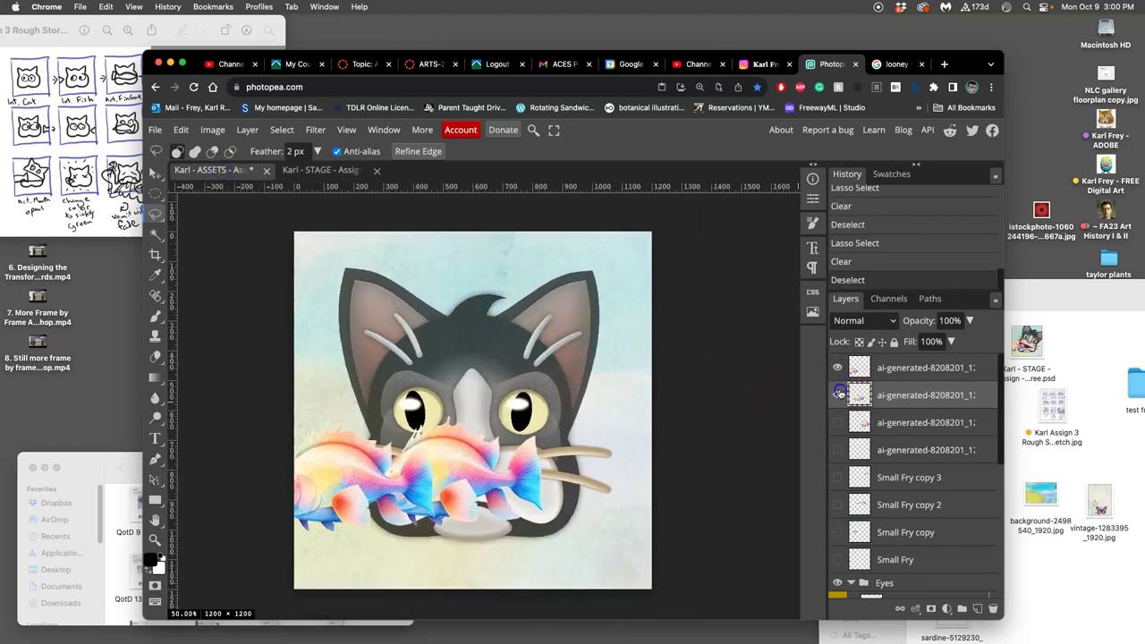
click(837, 394)
scroll(839, 420, down, 5)
click(837, 465)
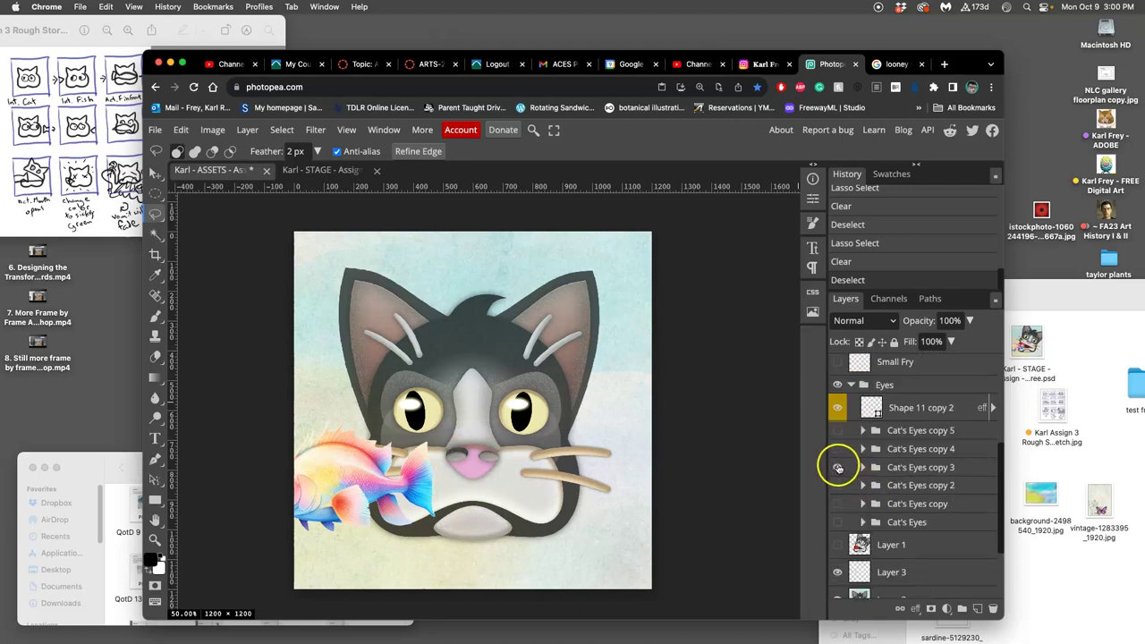
click(835, 431)
click(837, 463)
click(838, 544)
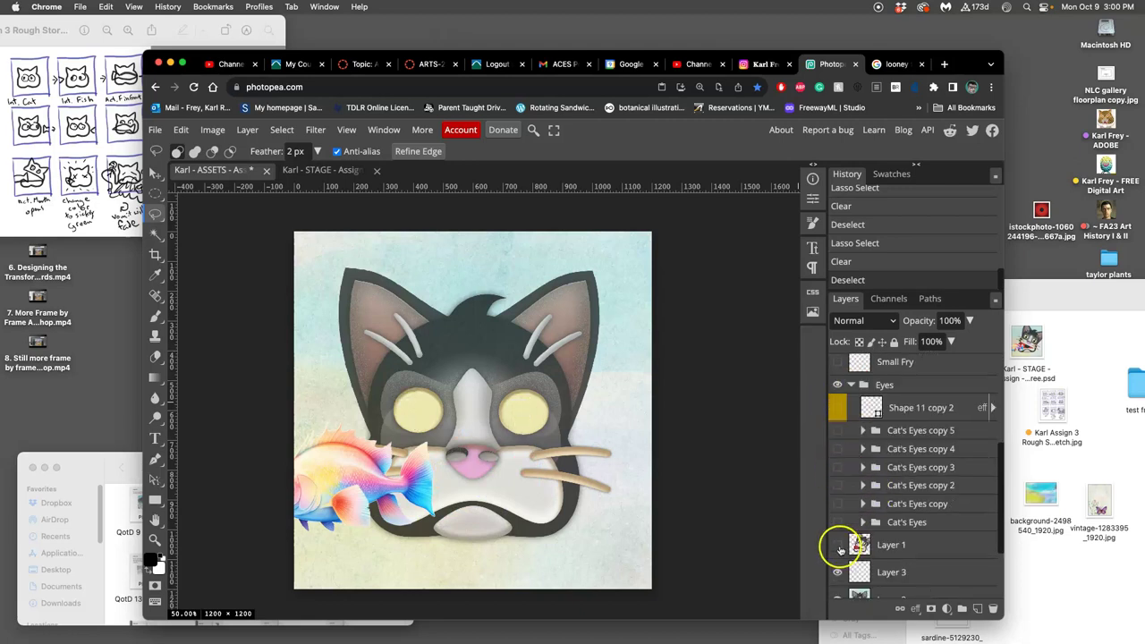
click(838, 573)
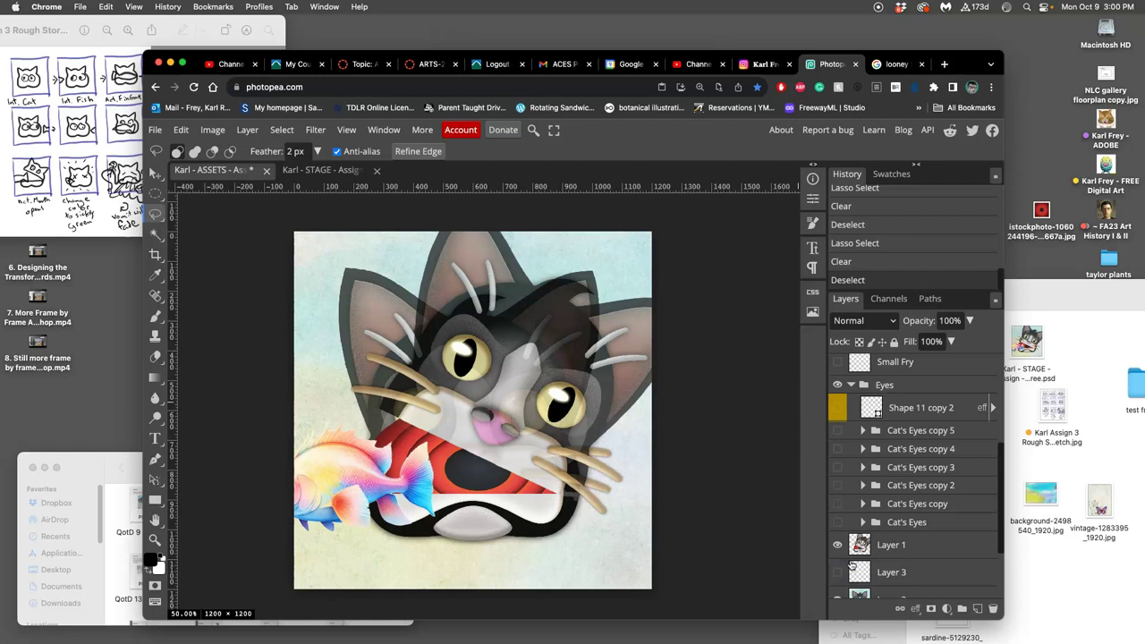
scroll(855, 555, down, 3)
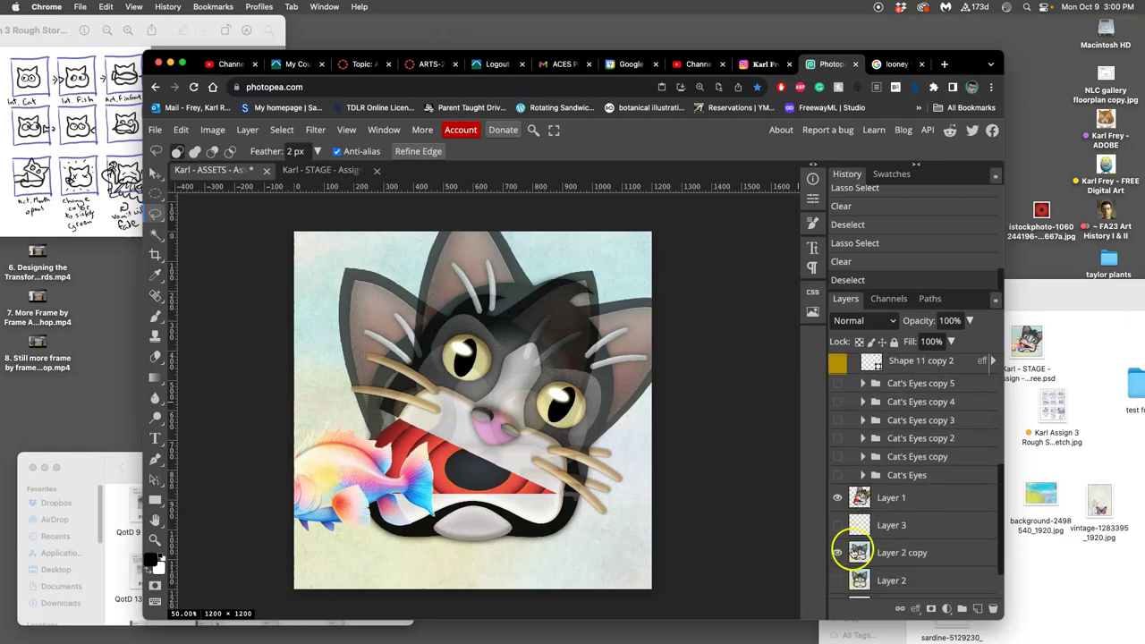
click(838, 552)
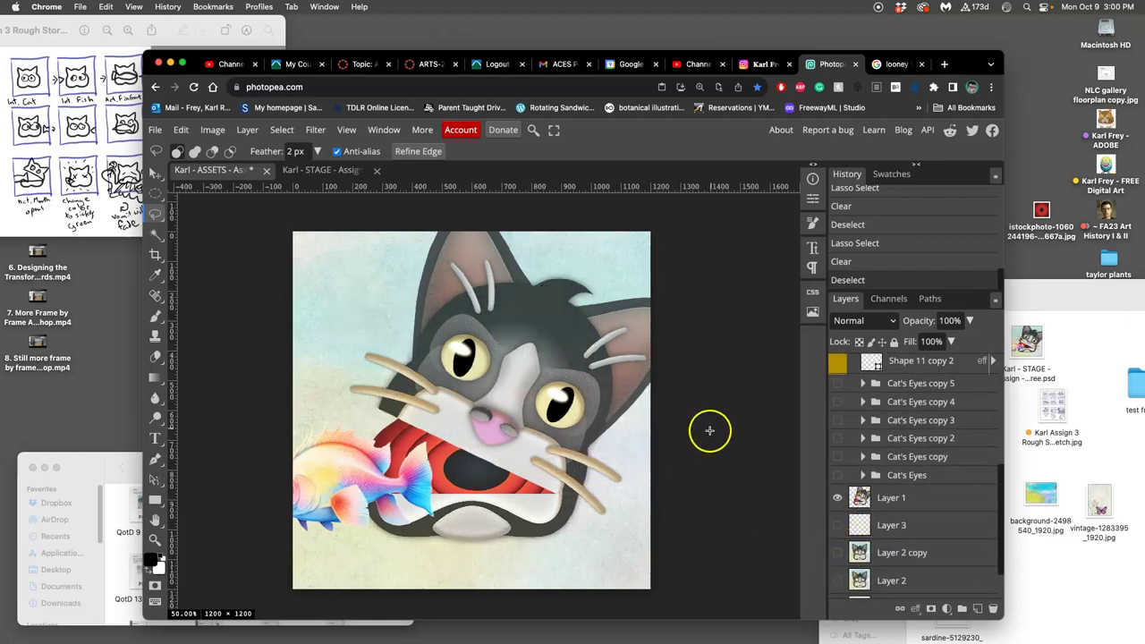
click(315, 170)
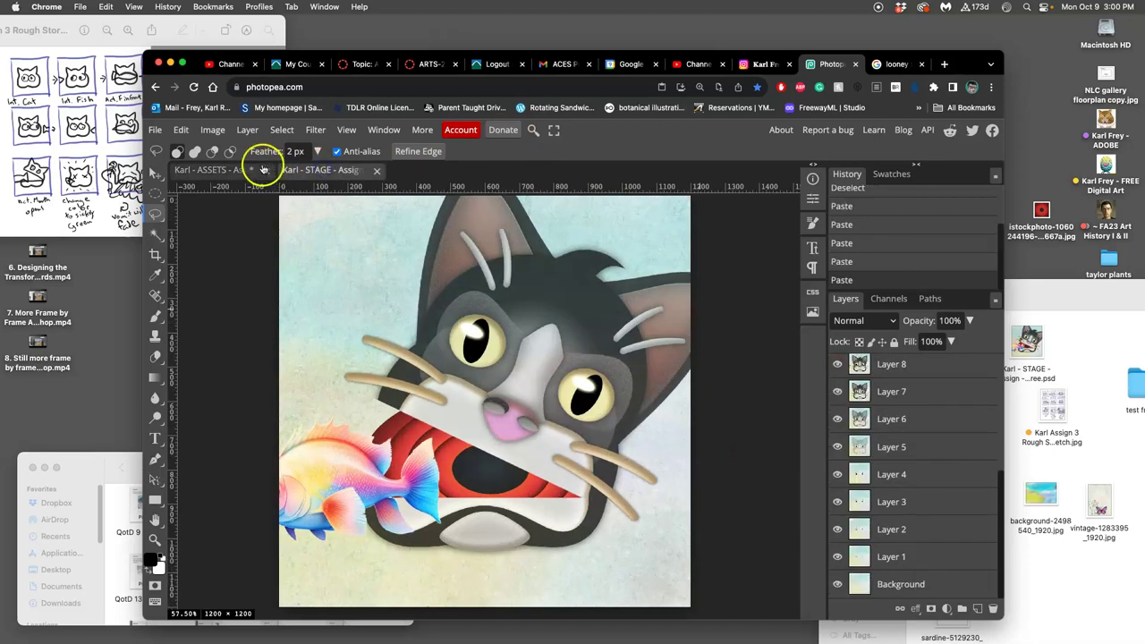
click(227, 170)
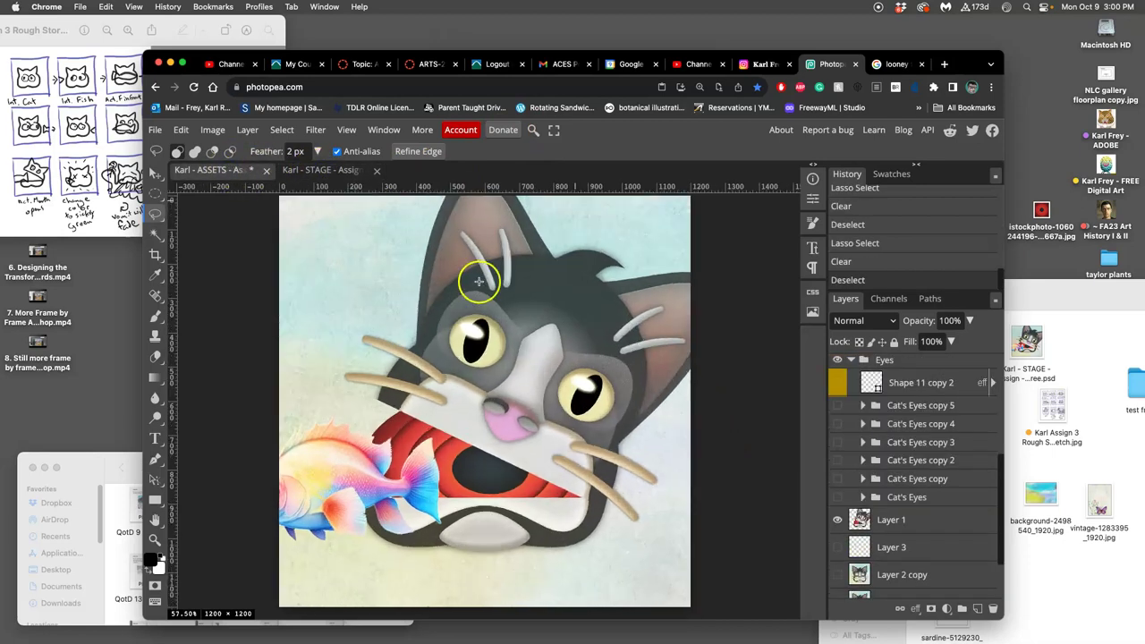
Step: Duplicate the top ai-generated fish layer and hide the original beneath the copy
scroll(886, 402, up, 3)
click(887, 376)
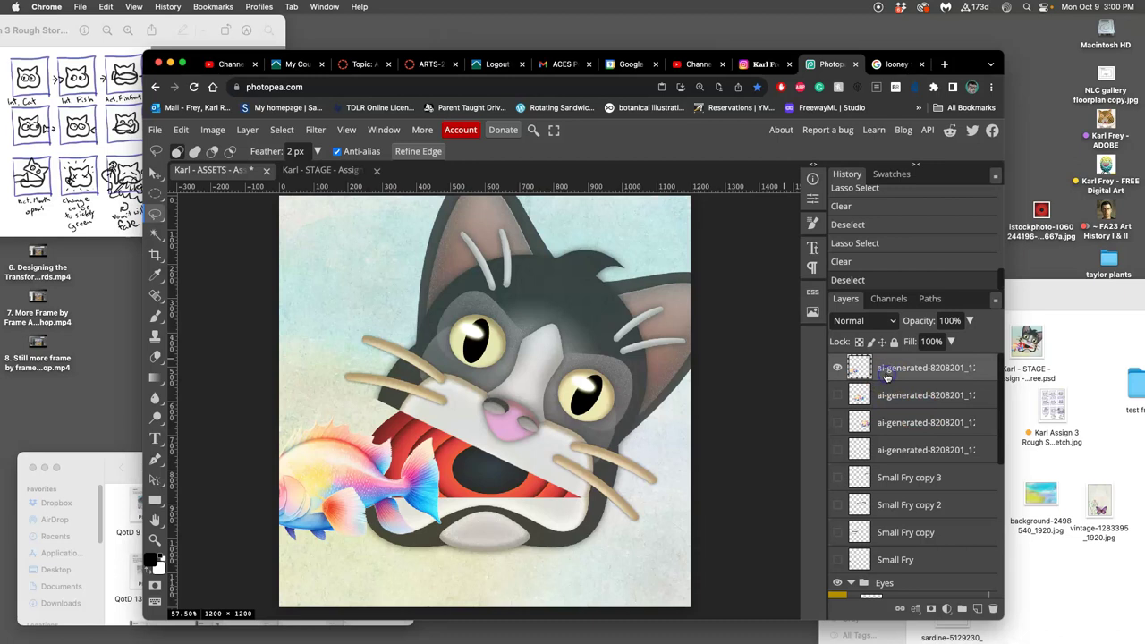
key(super+j)
click(839, 394)
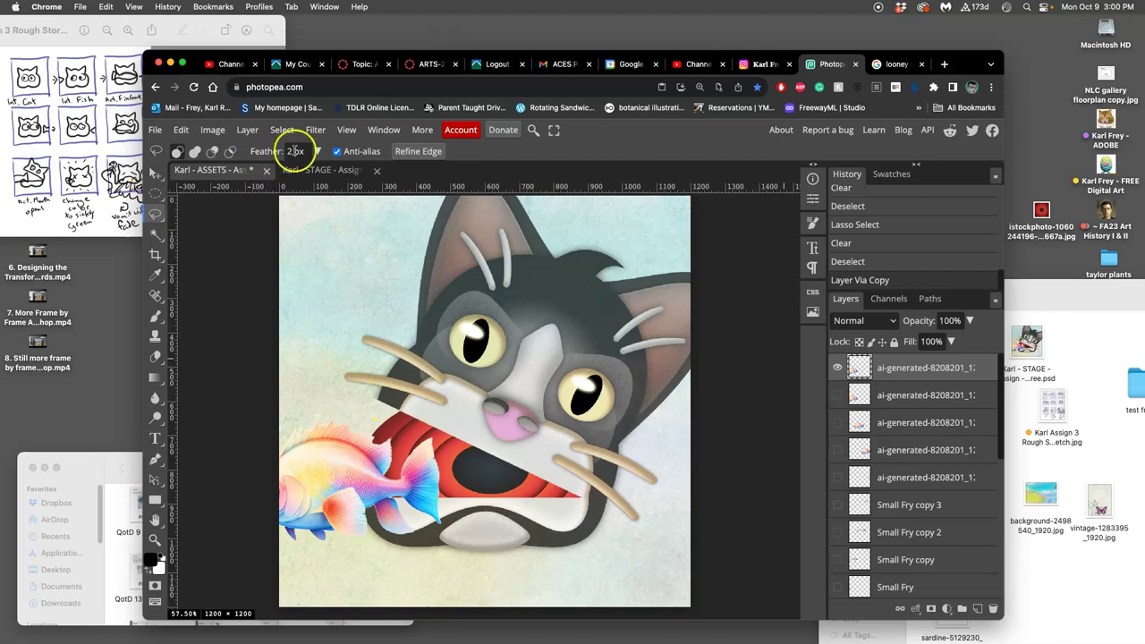
Step: Puppet-warp the fish, pinning its body and dragging the tail pin into the cat's mouth
click(180, 130)
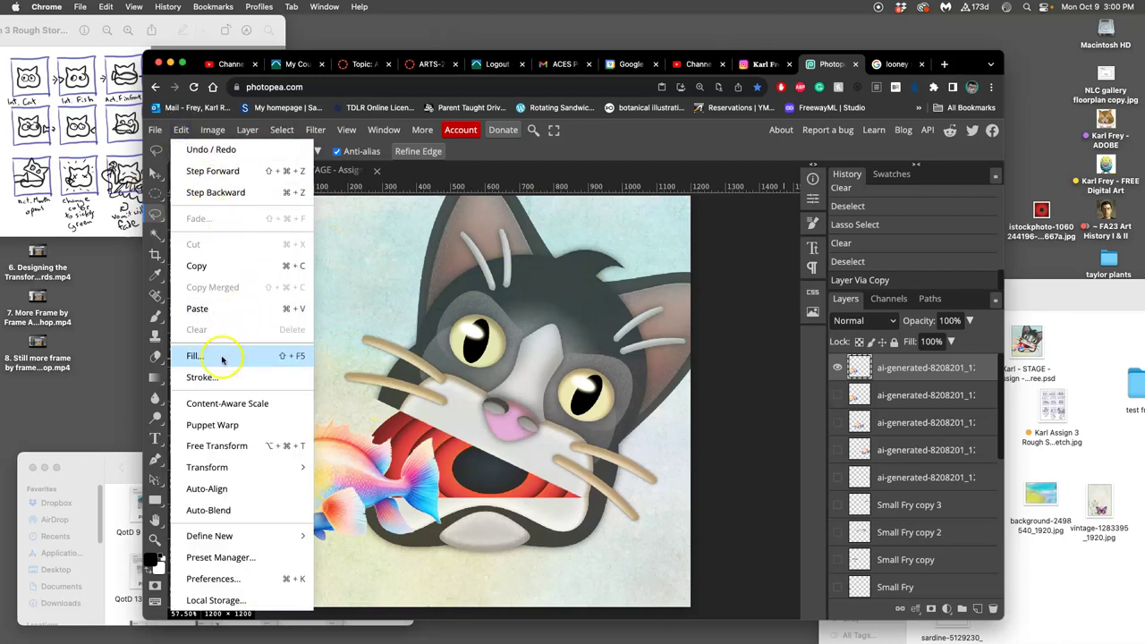
click(210, 424)
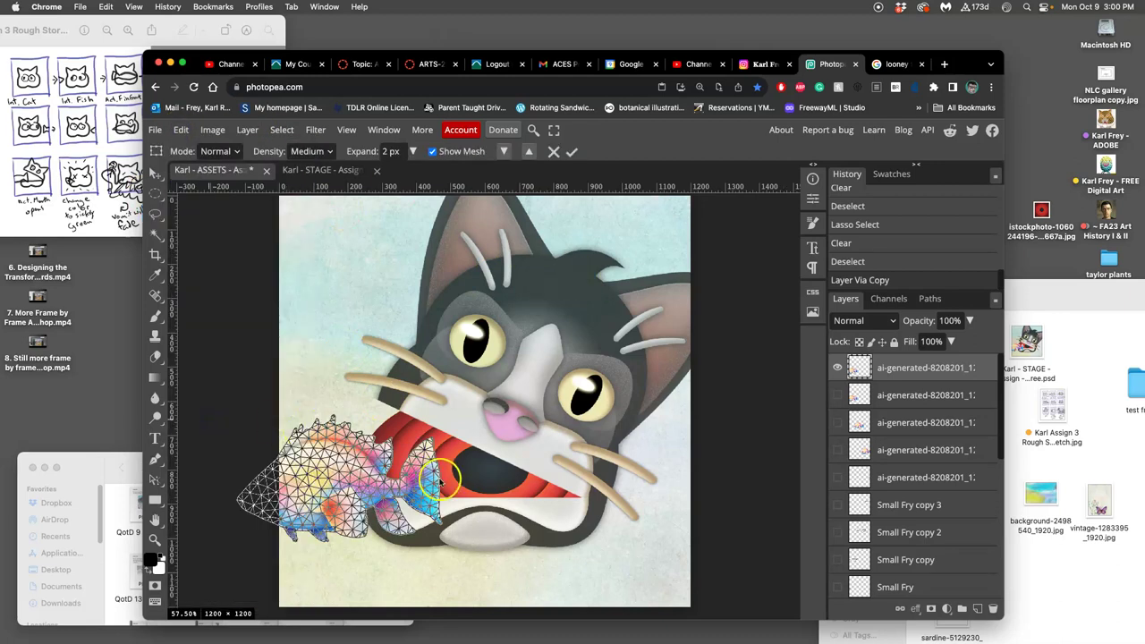
drag(436, 480, 394, 484)
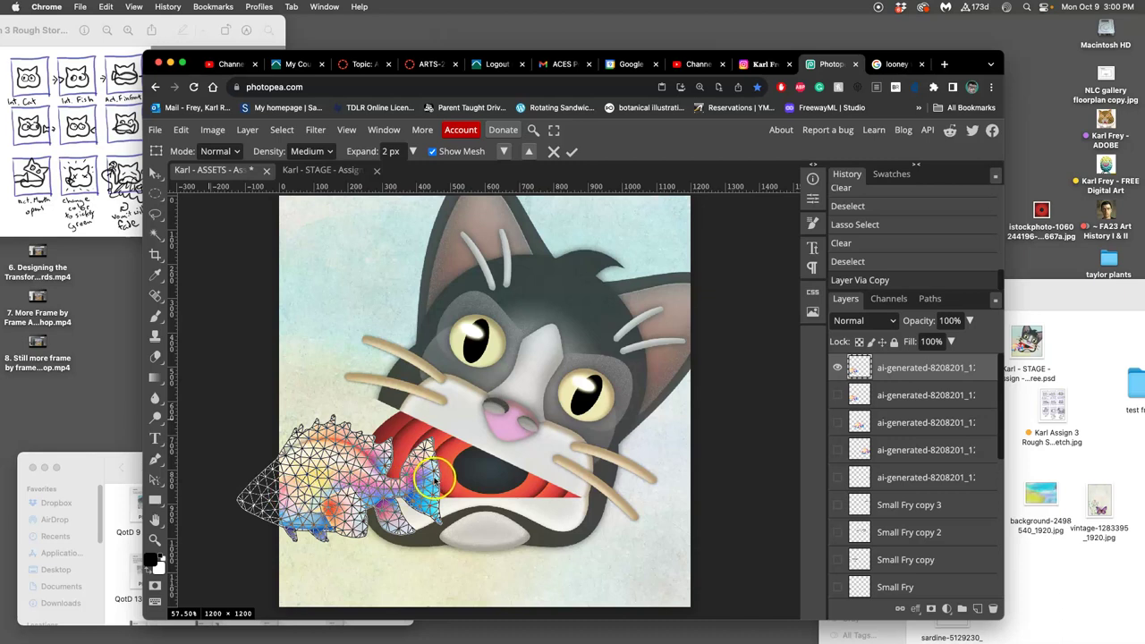
click(332, 483)
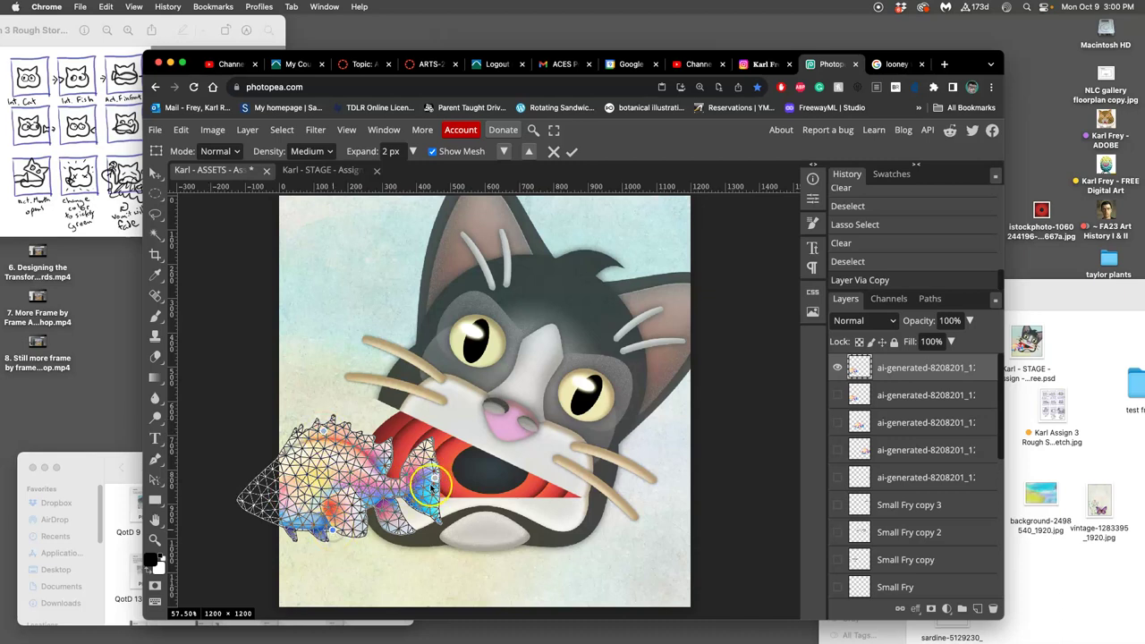
click(434, 479)
drag(434, 480, 480, 473)
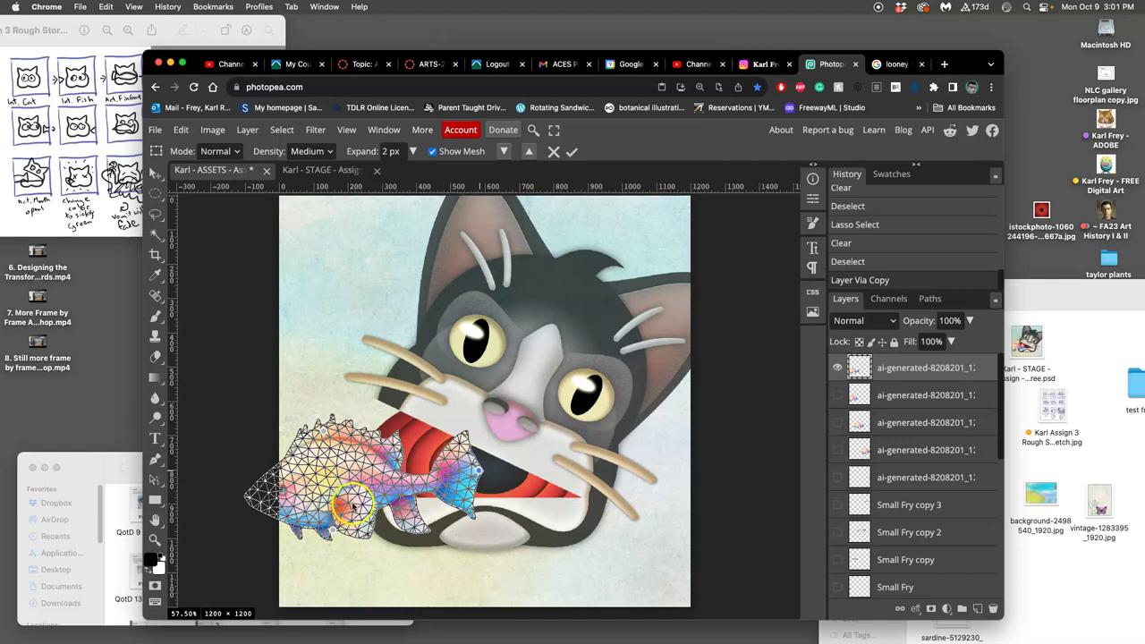
Step: Apply the puppet warp and compare the new fish with the earlier fish frame
key(Return)
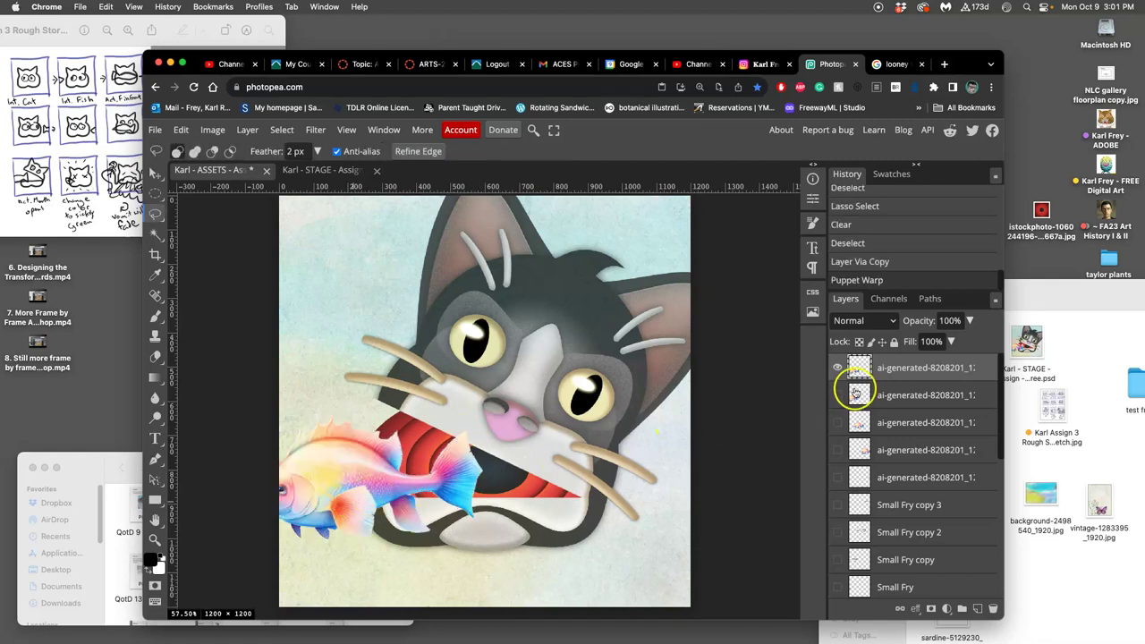
click(837, 395)
click(837, 367)
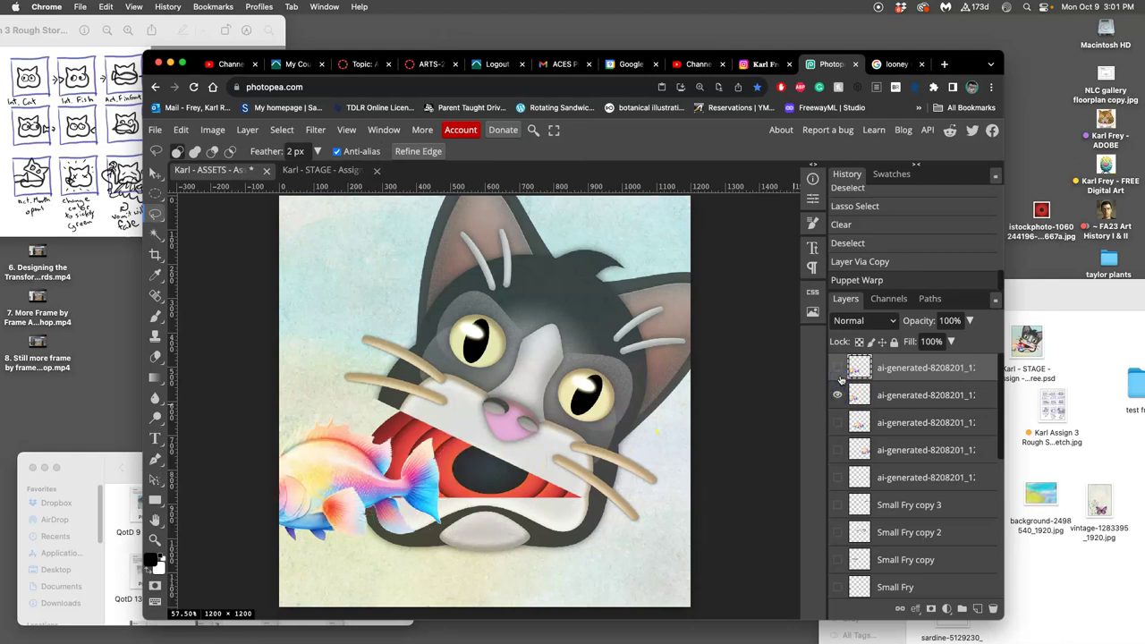
click(837, 368)
click(837, 395)
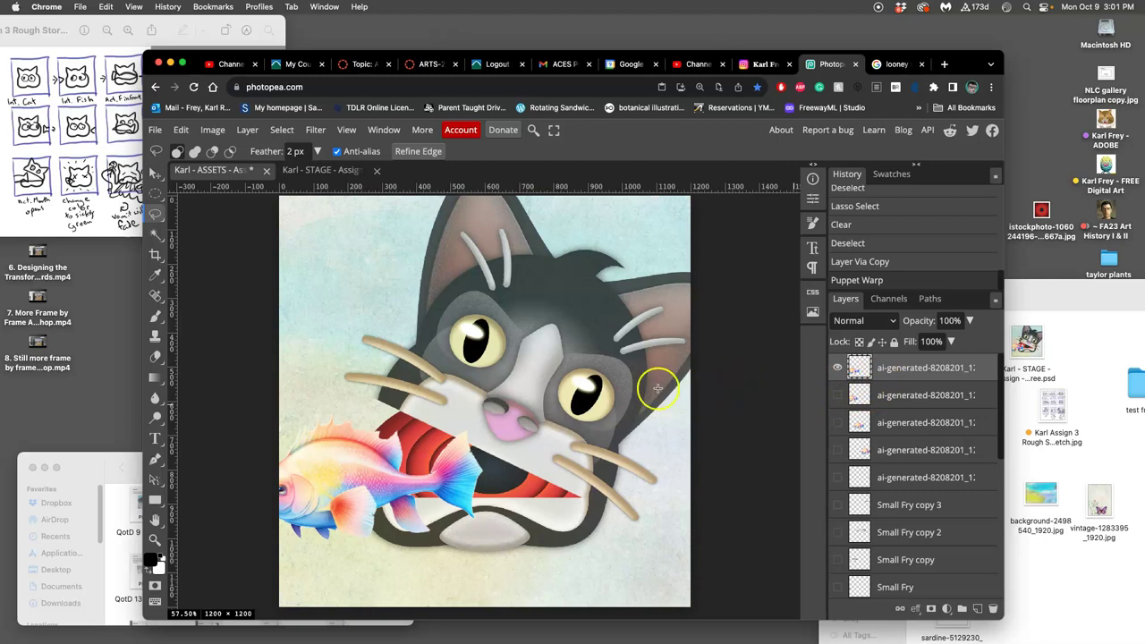
Step: Warp-transform the fish, curling its tail up into the cat's mouth and enlarging its head
key(super+t)
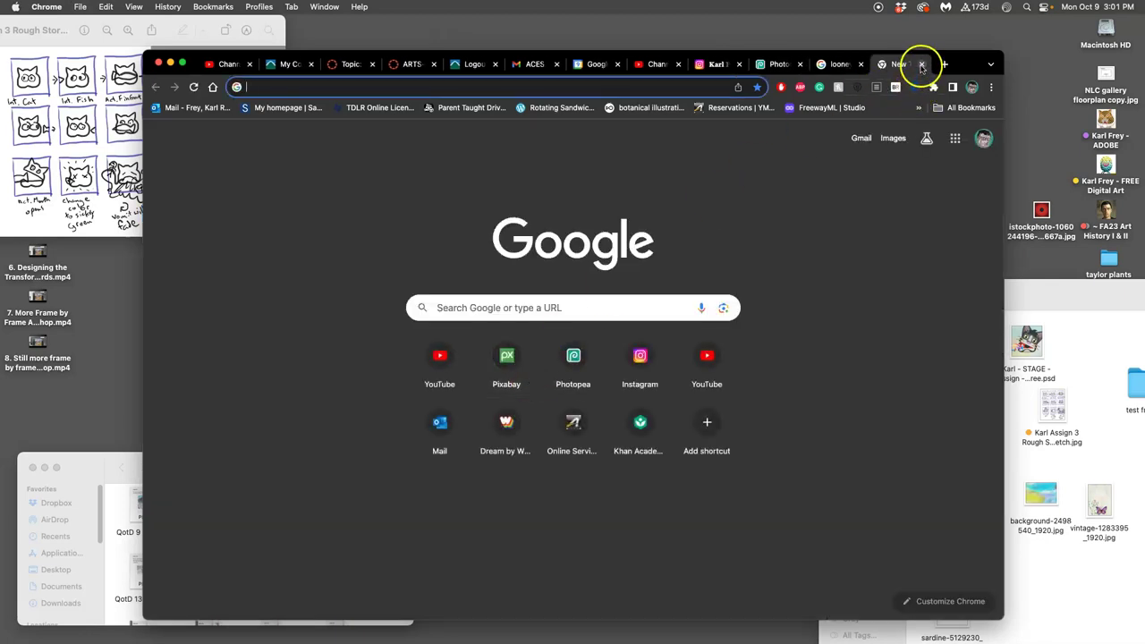
click(921, 63)
key(ctrl+t)
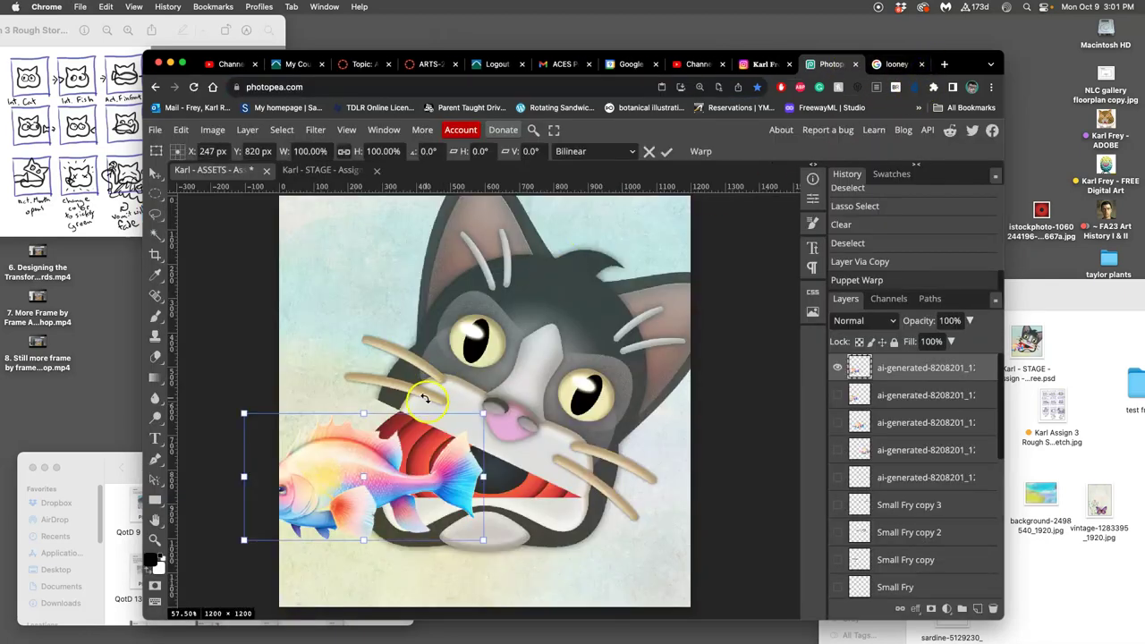
right_click(459, 455)
click(485, 497)
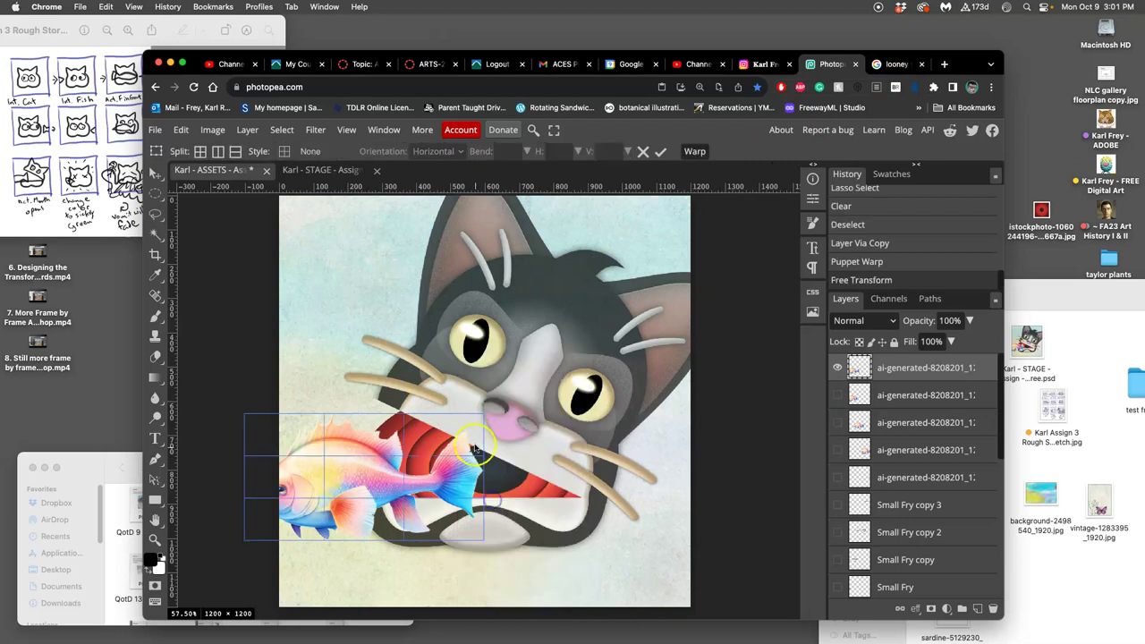
drag(481, 421, 469, 460)
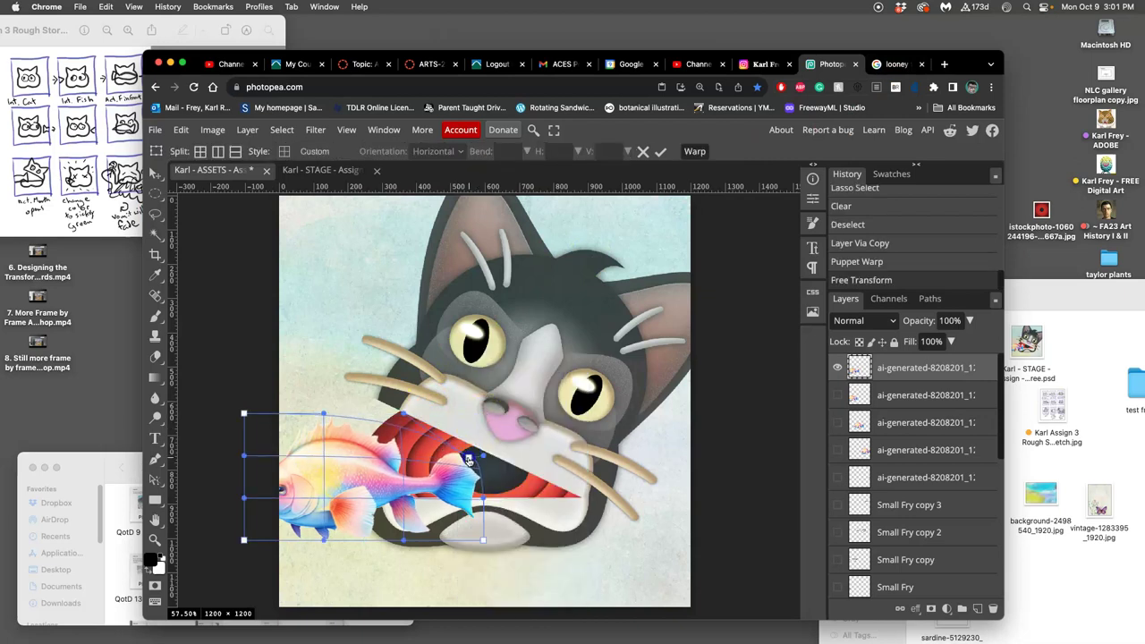
drag(482, 538, 478, 490)
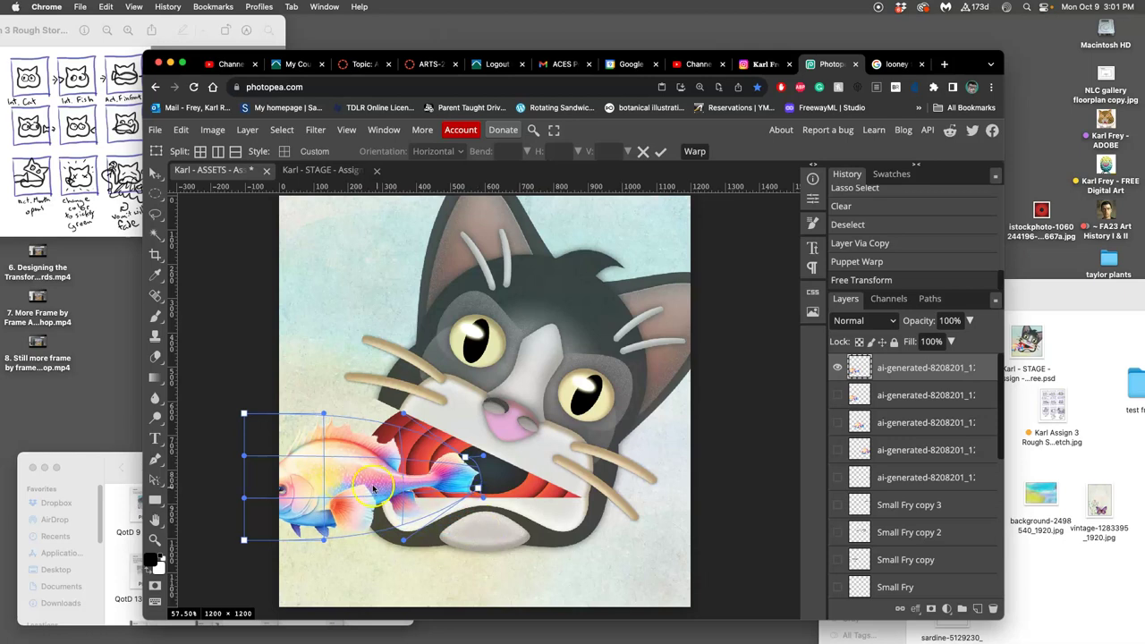
drag(322, 484, 338, 482)
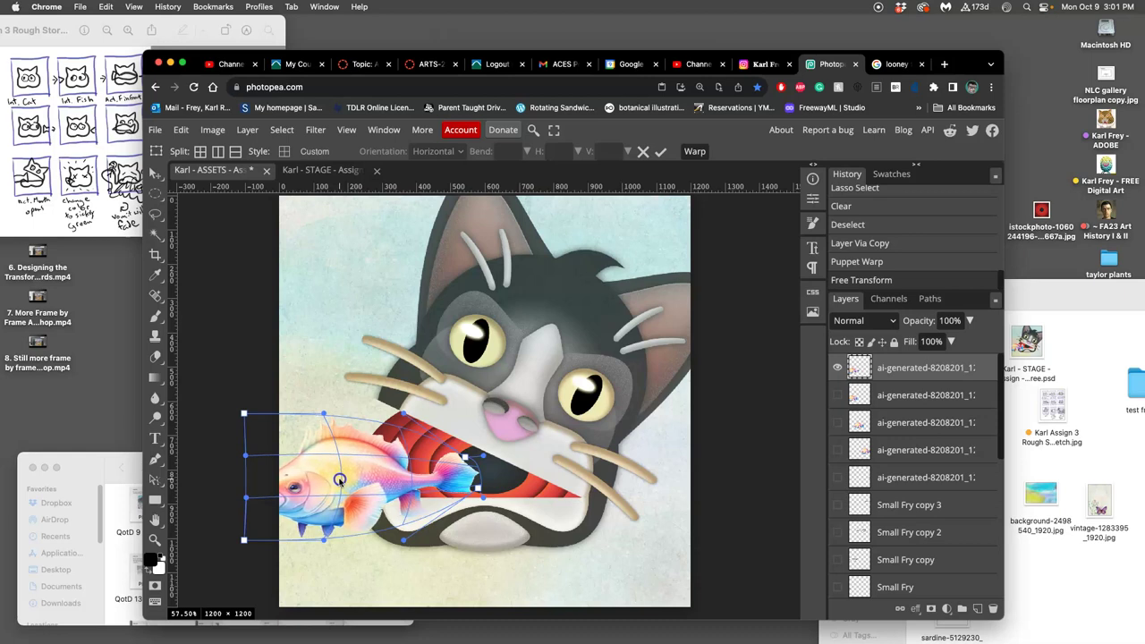
key(Return)
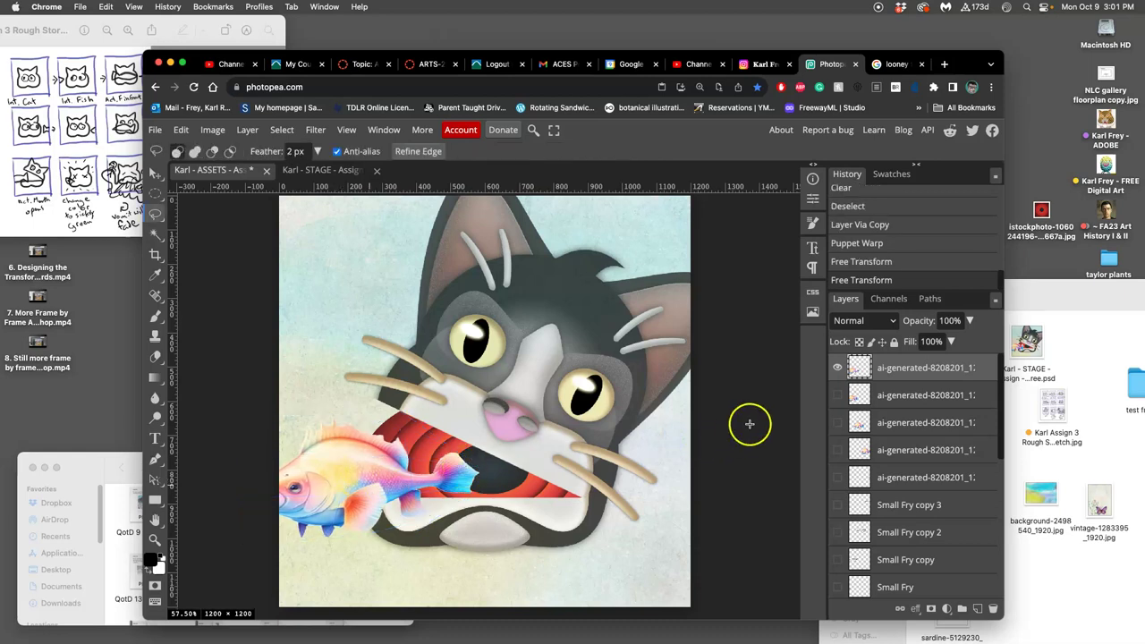
Step: Flip the newest warped fish frame on and off against the earlier fish frame
click(837, 394)
click(837, 367)
click(837, 367)
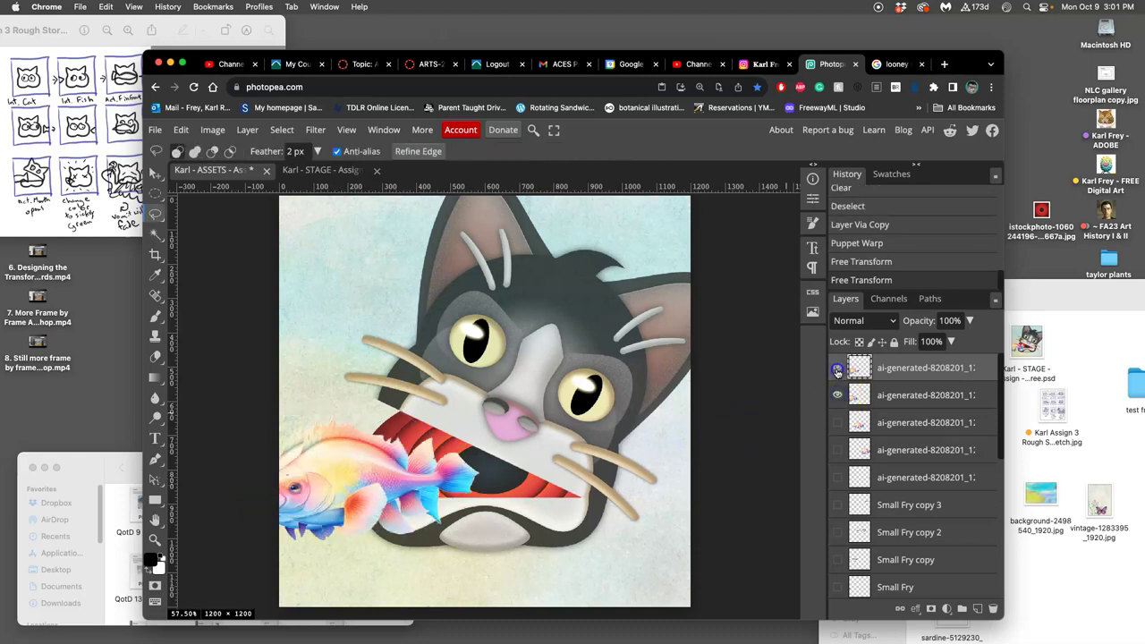
click(838, 368)
click(837, 368)
click(838, 368)
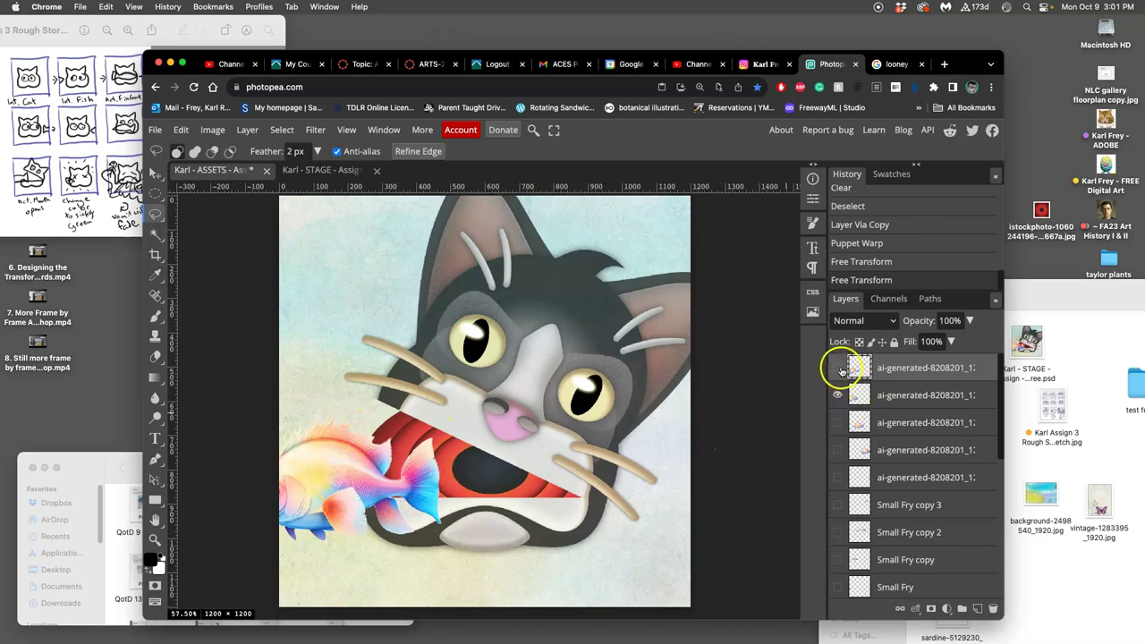
click(838, 367)
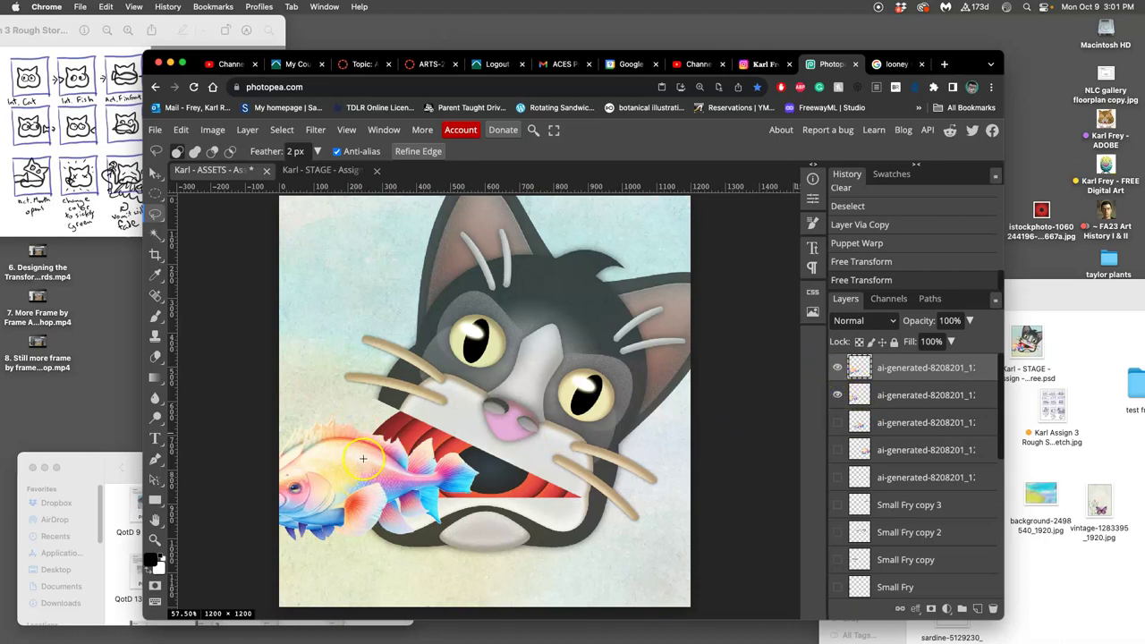
click(838, 395)
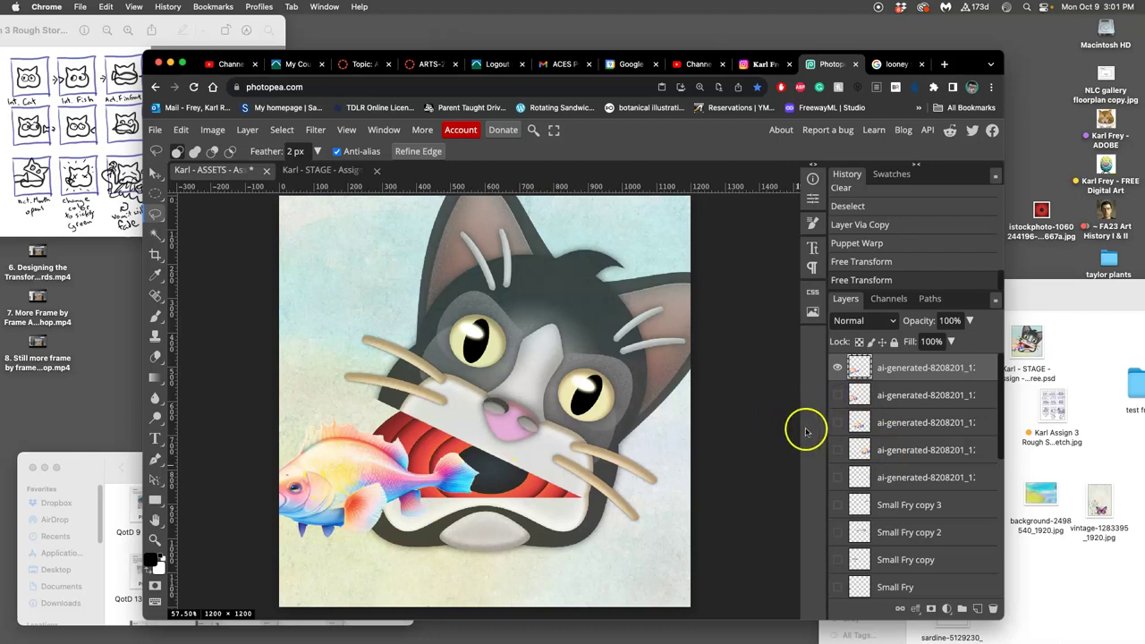
Step: Briefly hide and restore the cat artwork in Layer 1, then save the document
scroll(922, 490, down, 5)
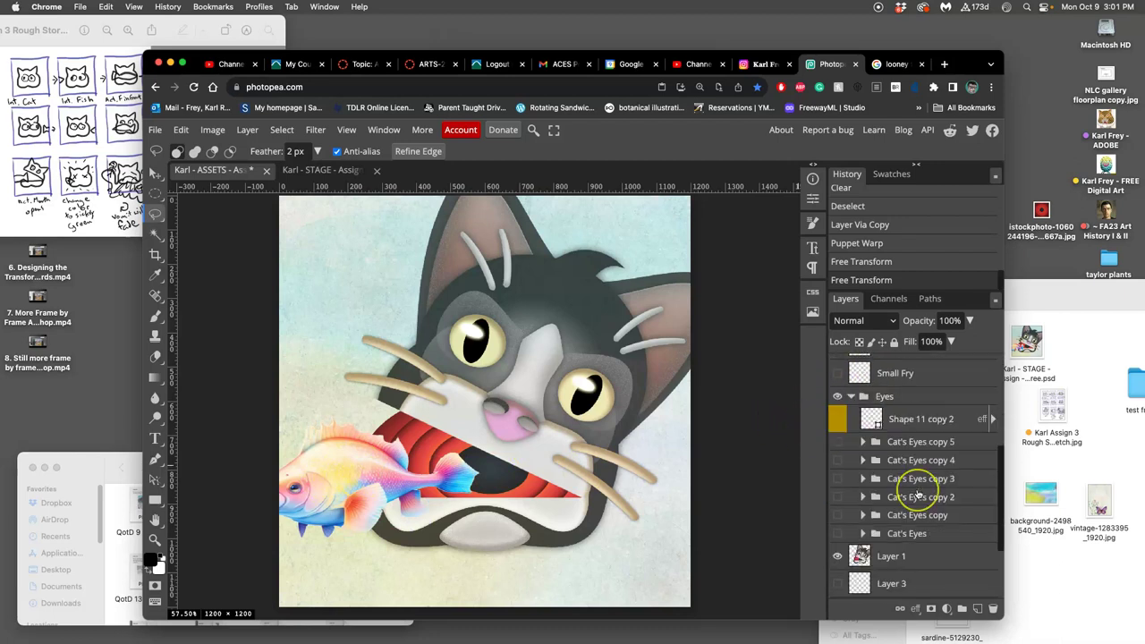
scroll(919, 493, down, 1)
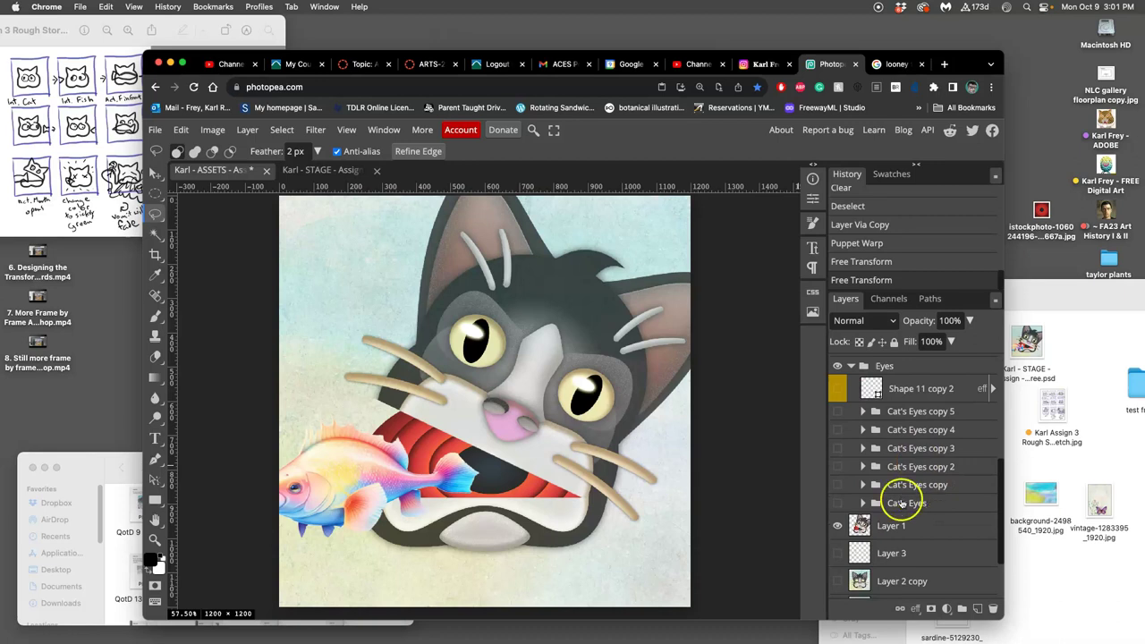
click(838, 527)
click(838, 526)
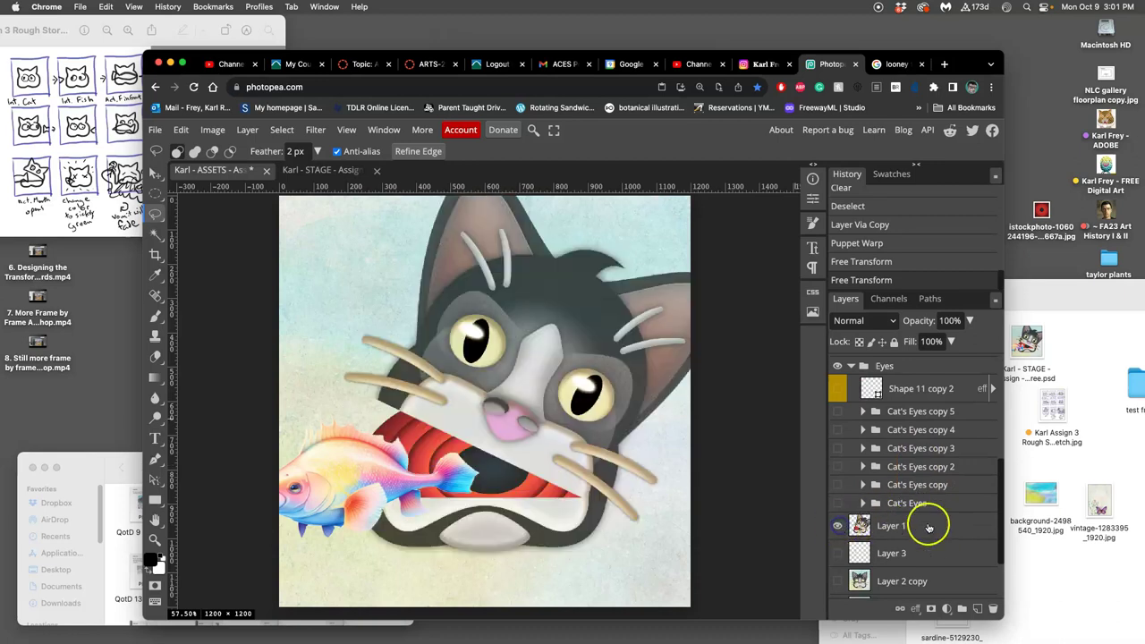
scroll(746, 409, up, 2)
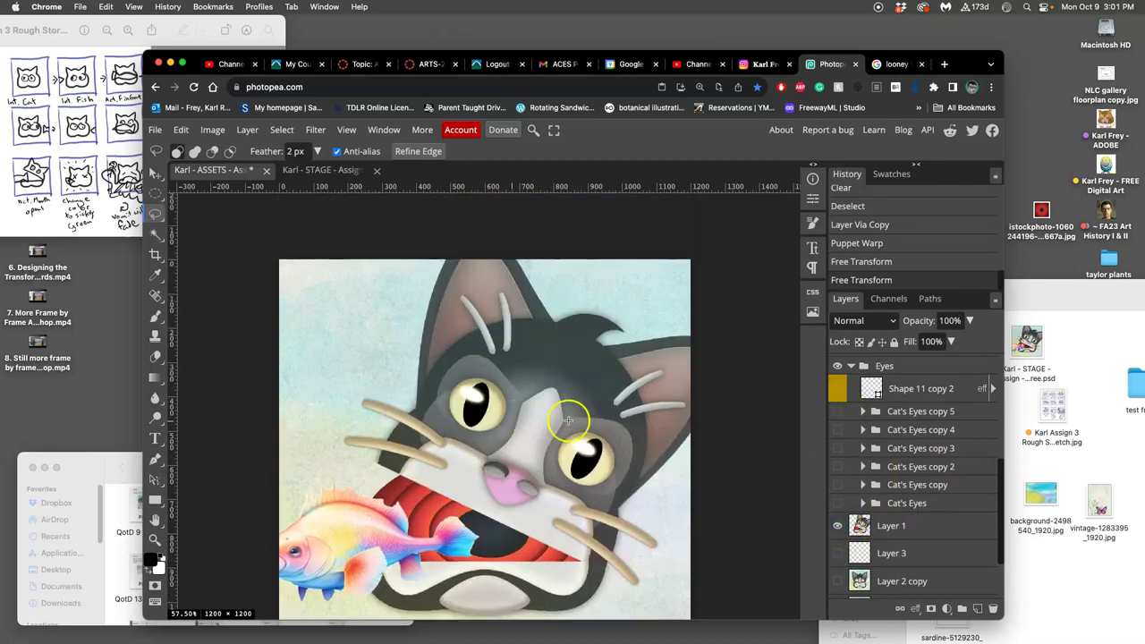
scroll(683, 412, down, 2)
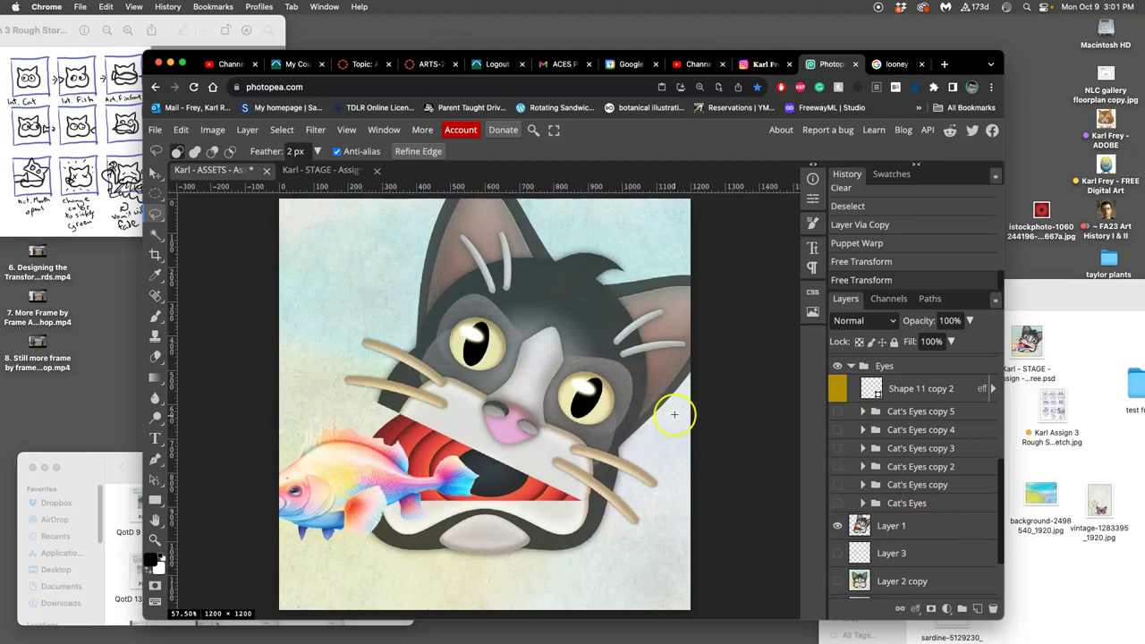
key(ctrl+s)
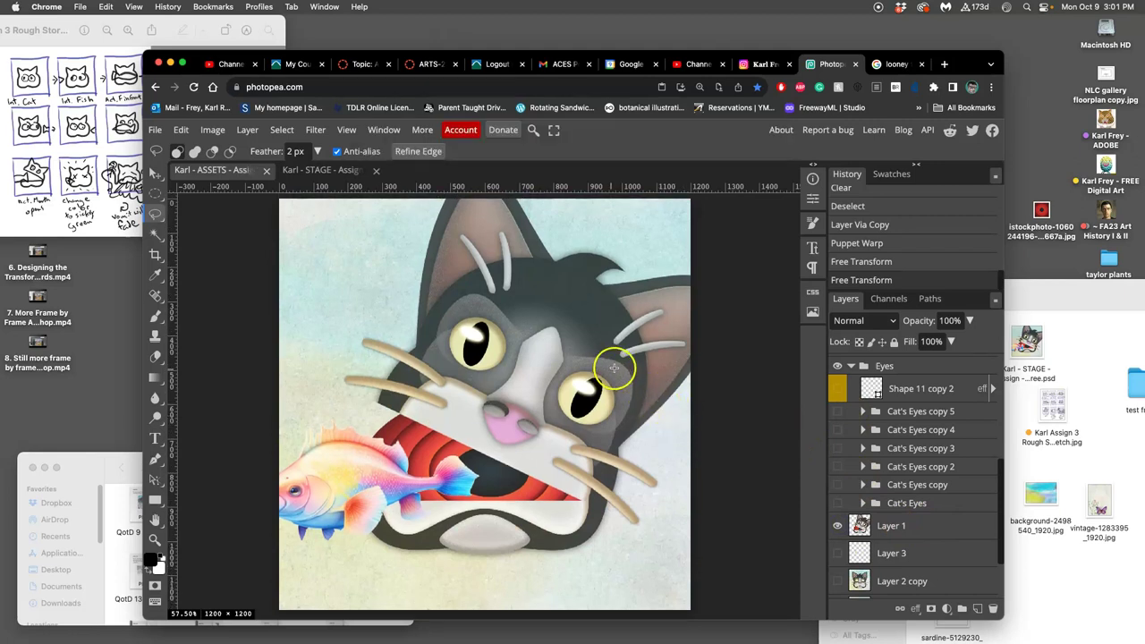
scroll(944, 404, up, 5)
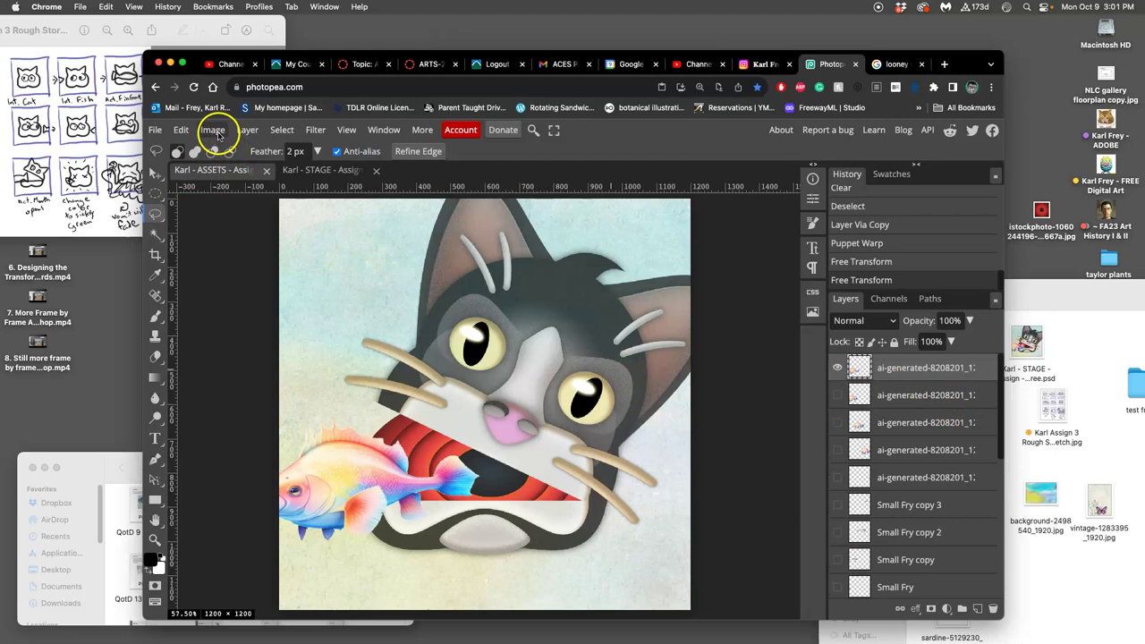
Step: Flatten the ASSETS frame, copy the whole canvas, then step History back before the flatten
click(248, 131)
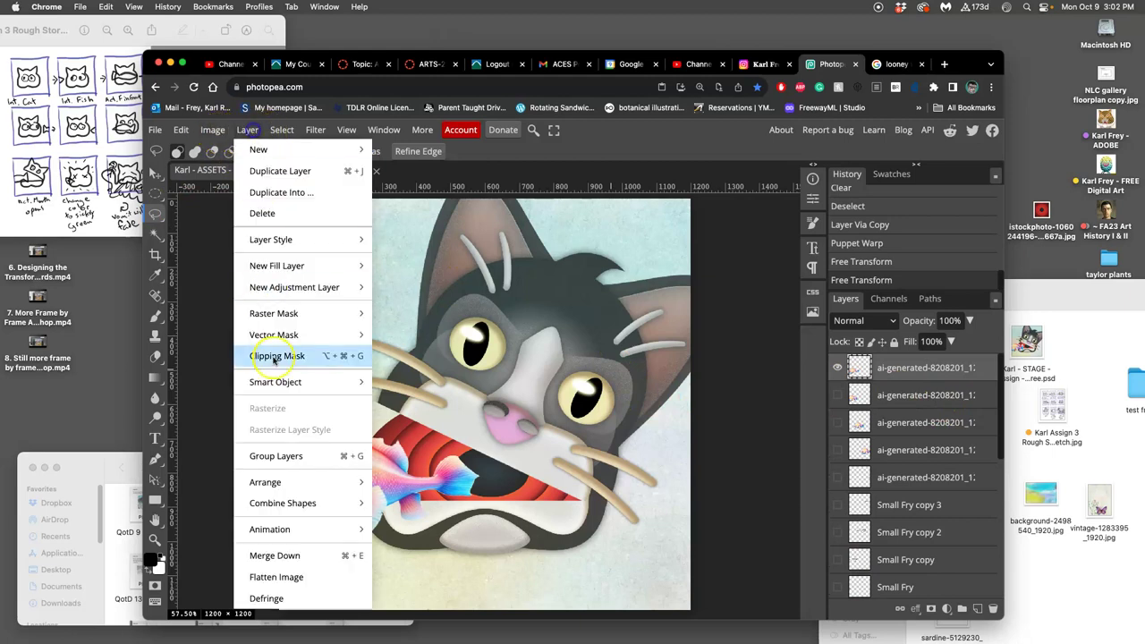
click(291, 577)
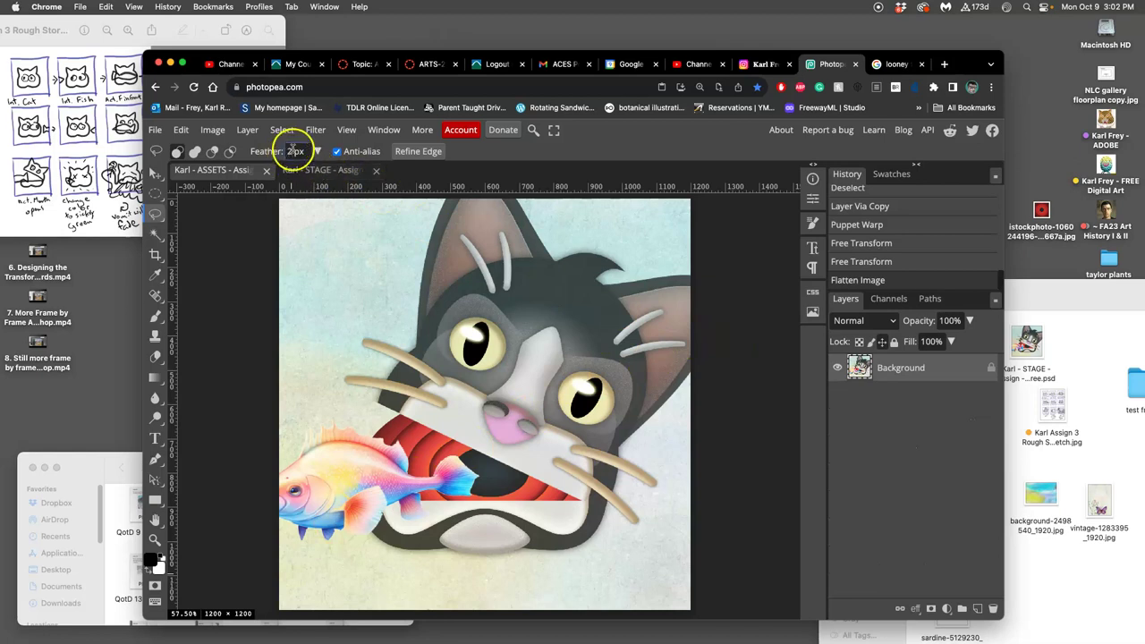
click(284, 131)
click(290, 149)
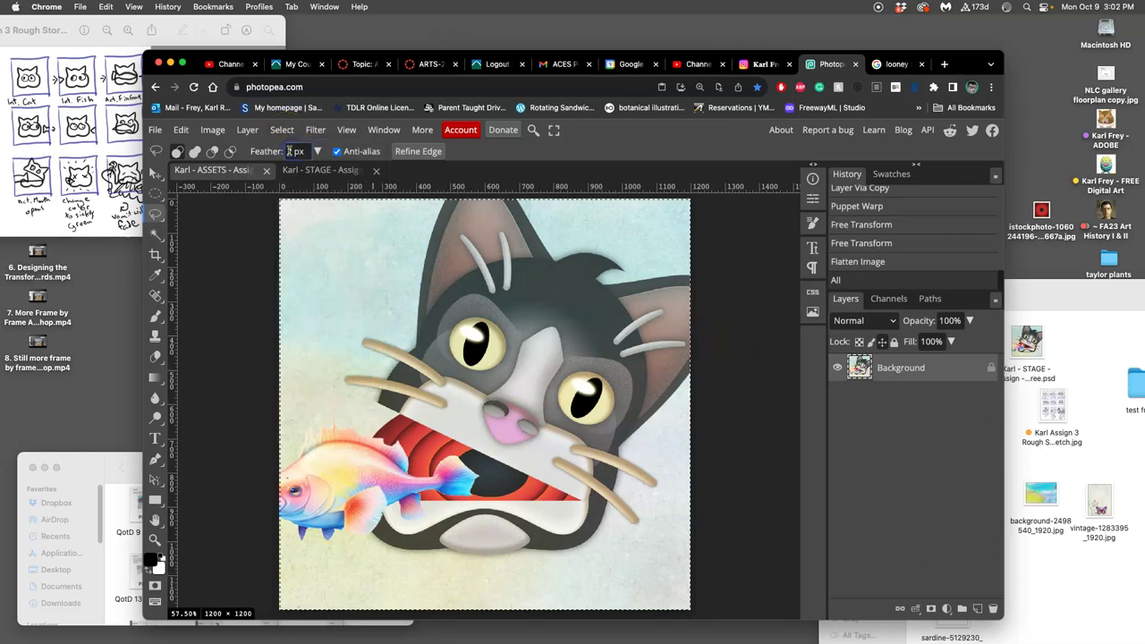
click(181, 130)
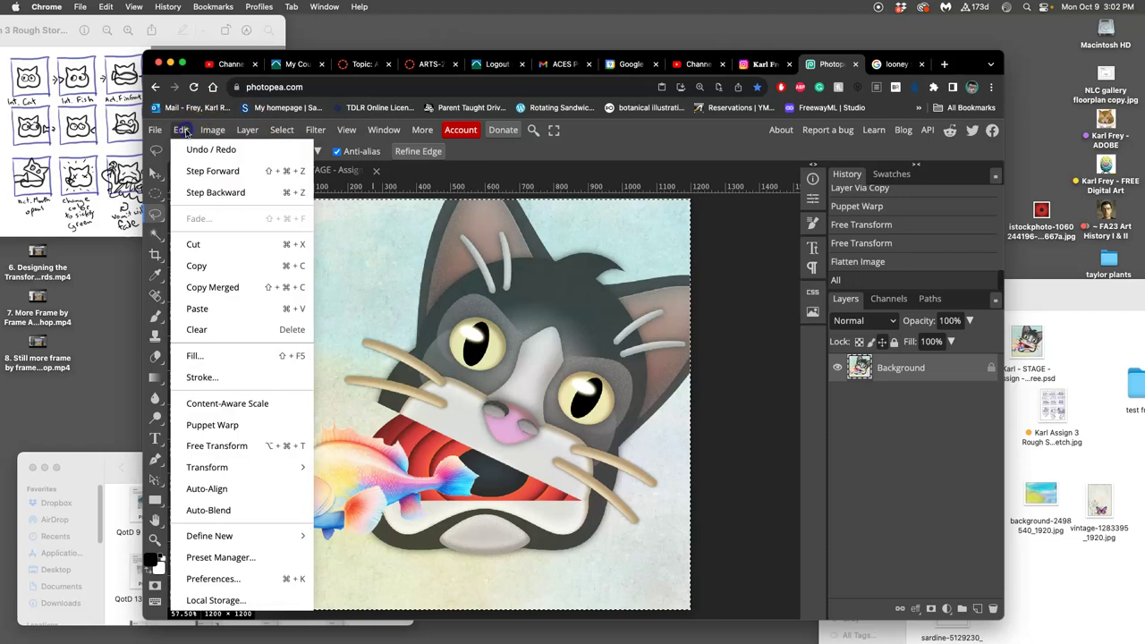
click(226, 266)
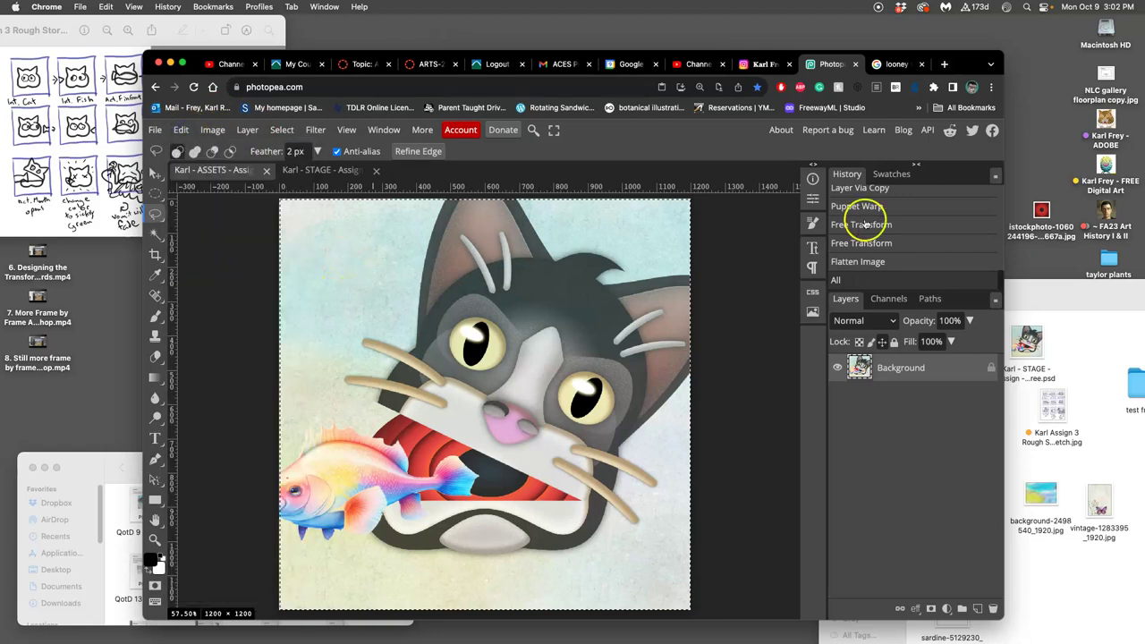
click(881, 245)
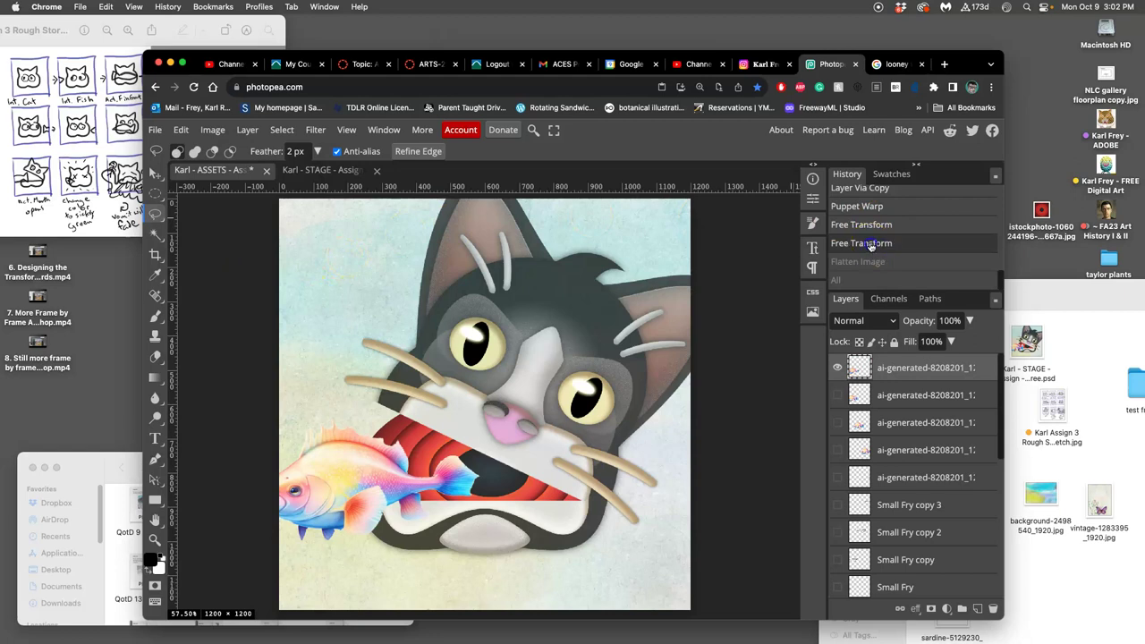
Step: Paste the frame into STAGE as Layer 17, check it, then go to the Canvas discussion
click(329, 171)
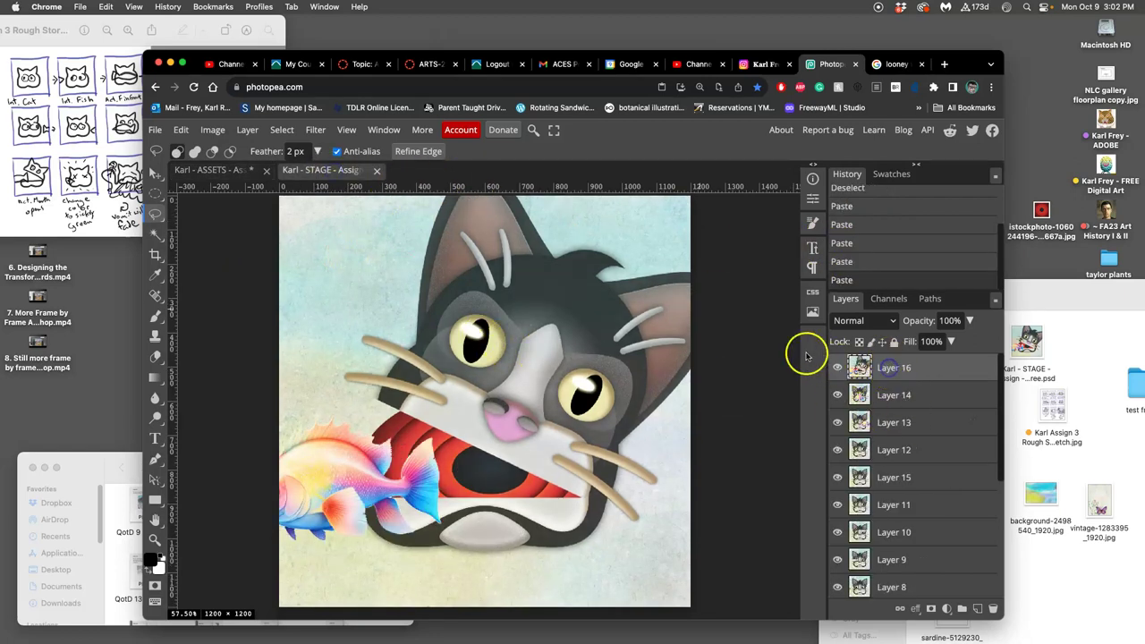
key(super+v)
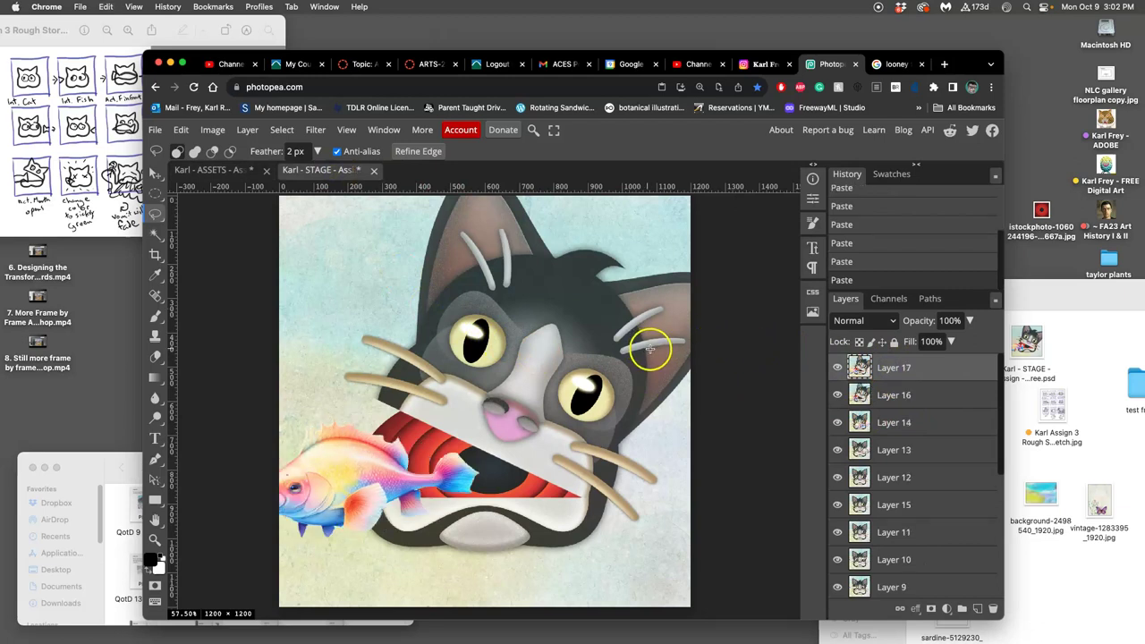
click(837, 368)
click(837, 367)
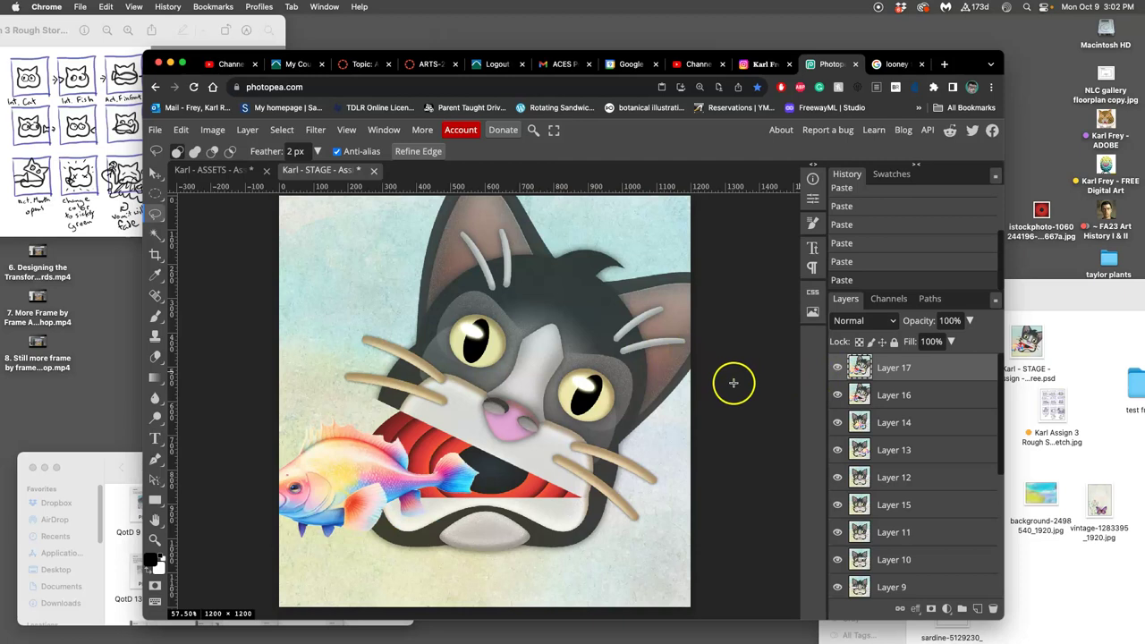
click(223, 171)
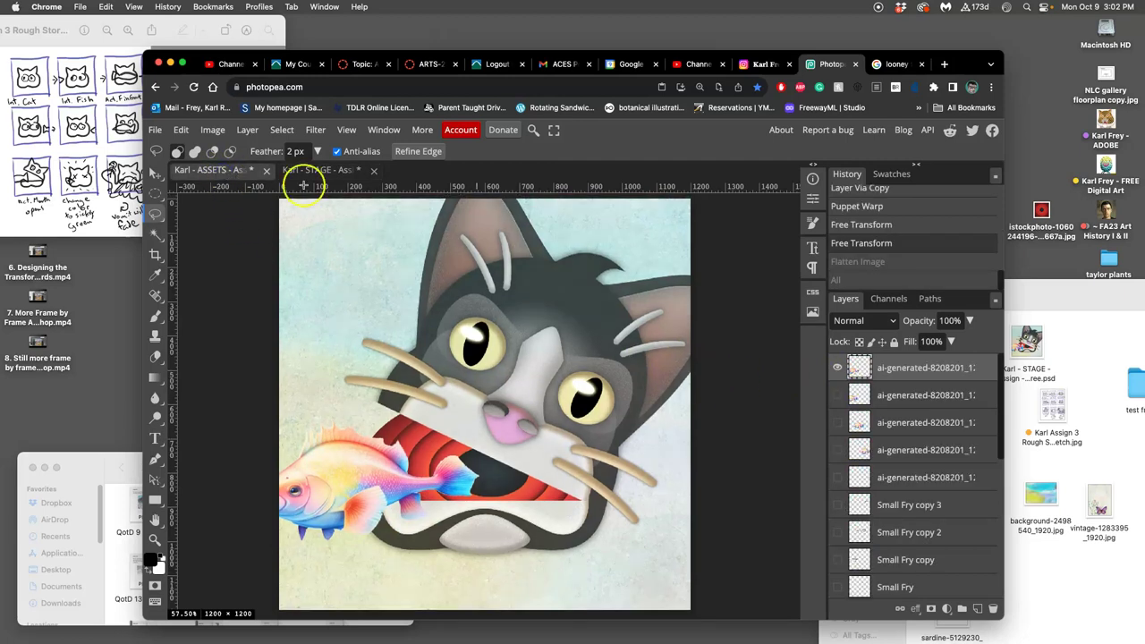
click(364, 63)
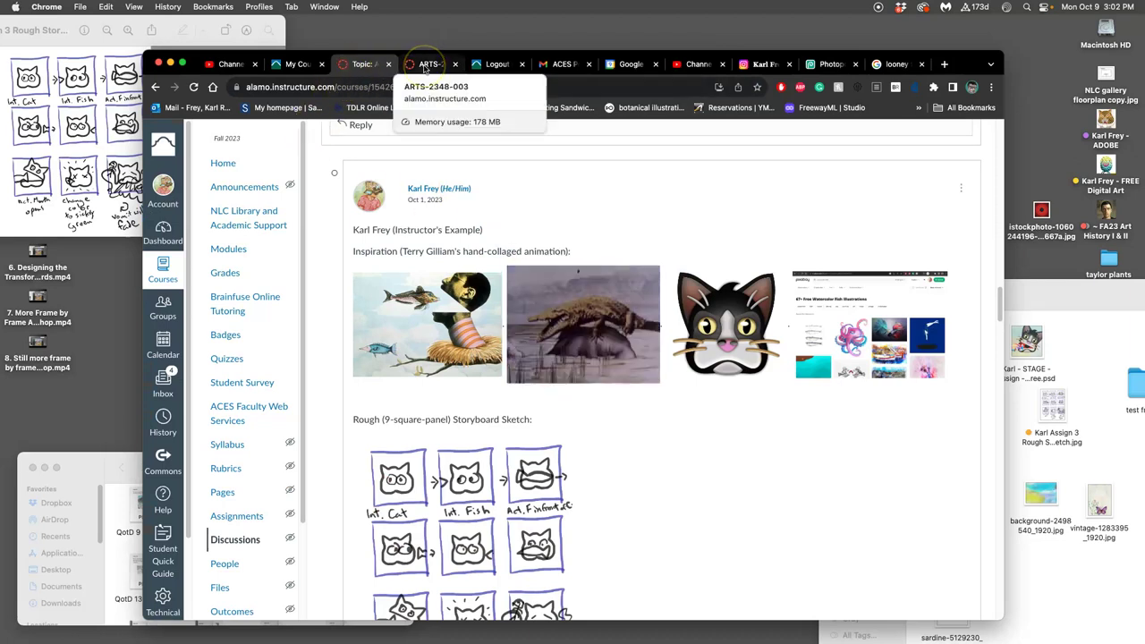
Step: Leave the Canvas discussion and go back to the Photopea ASSETS document
click(828, 63)
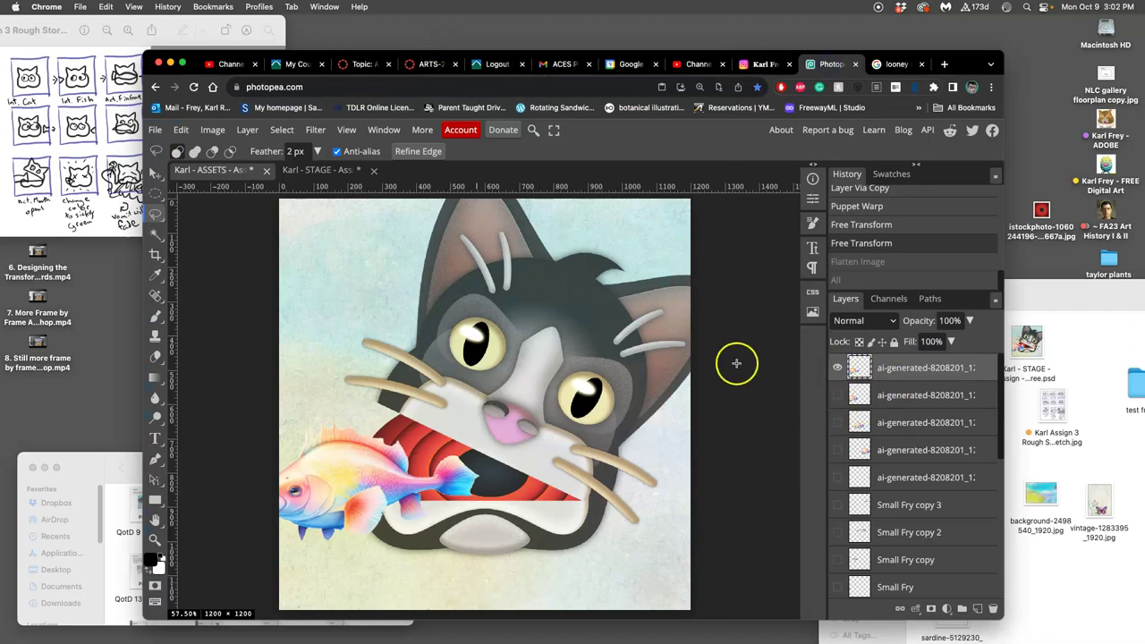
Step: Save the STAGE file, then review the storyboard sketch while returning to ASSETS
click(329, 172)
key(super+s)
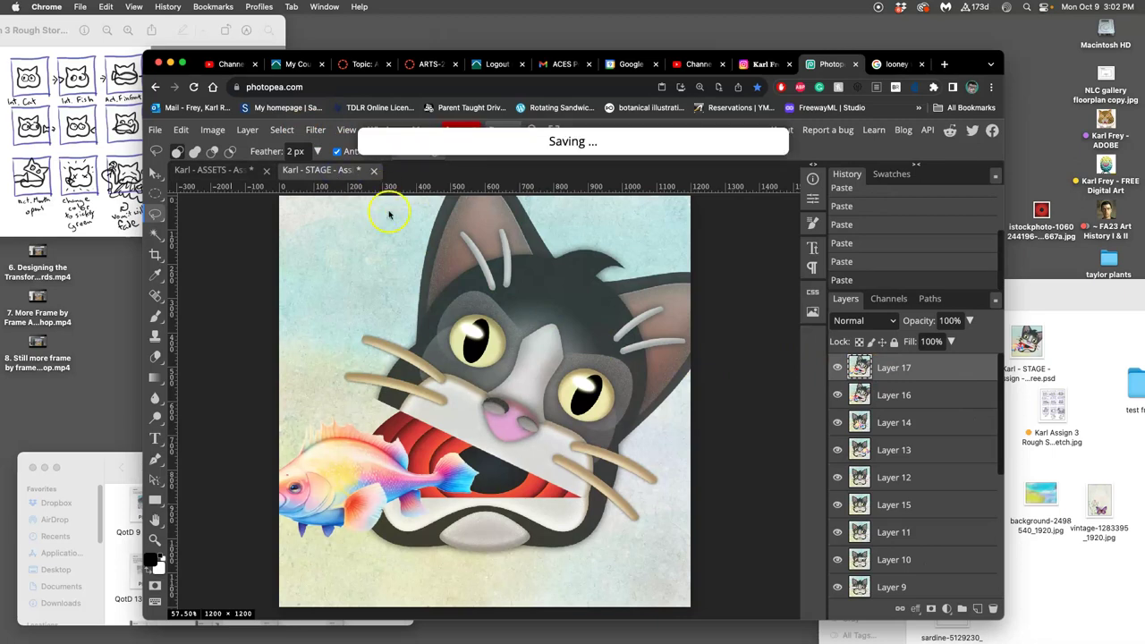
click(229, 170)
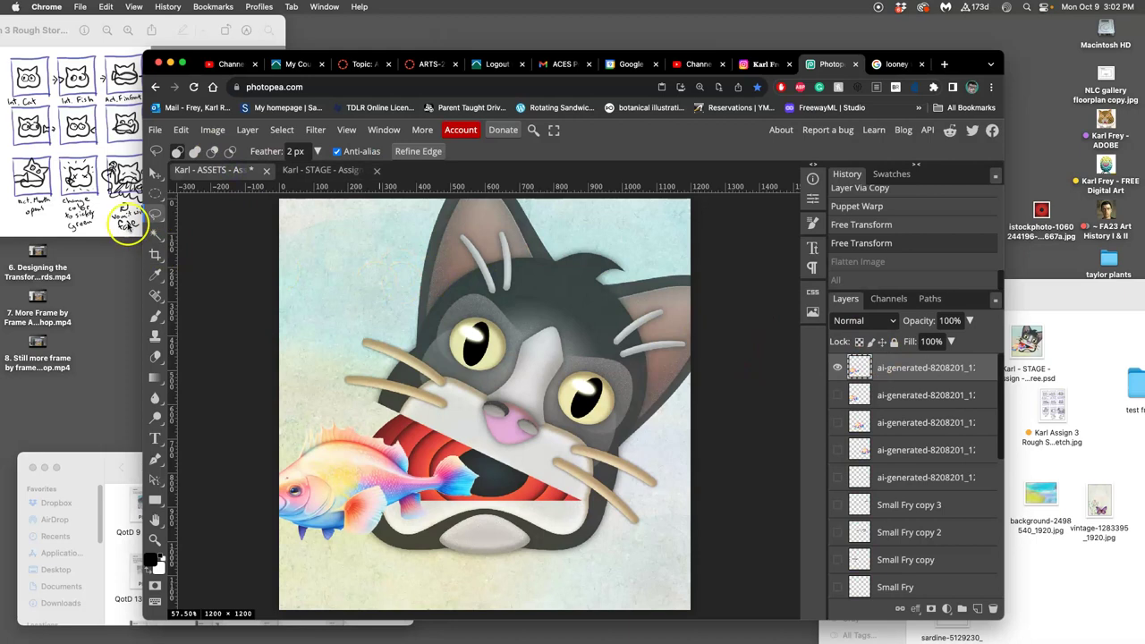
click(95, 202)
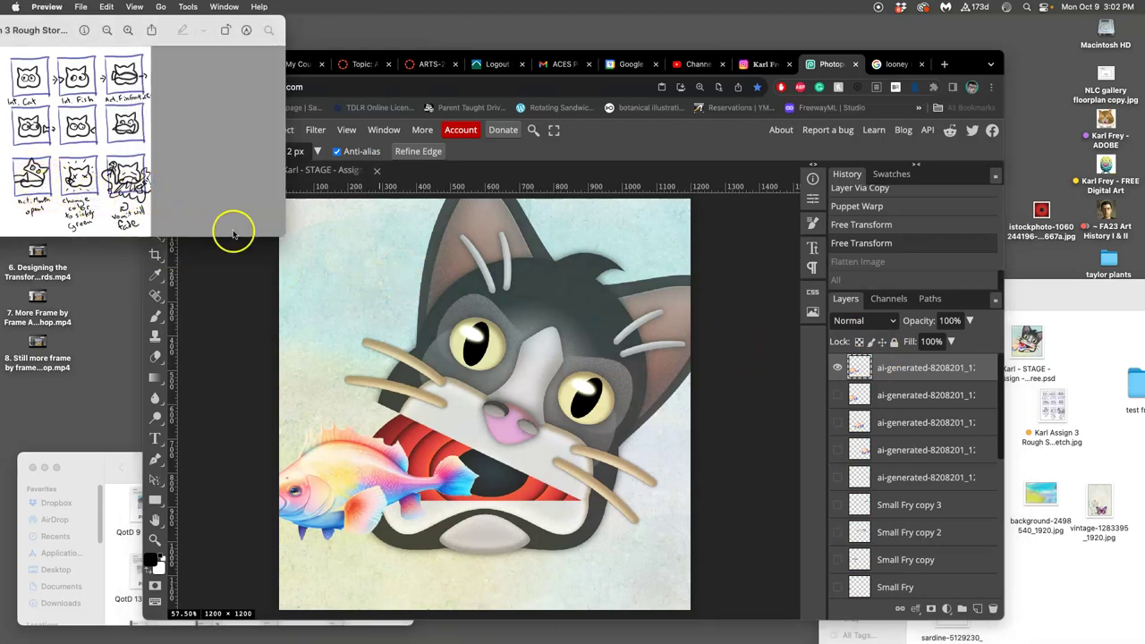
click(254, 312)
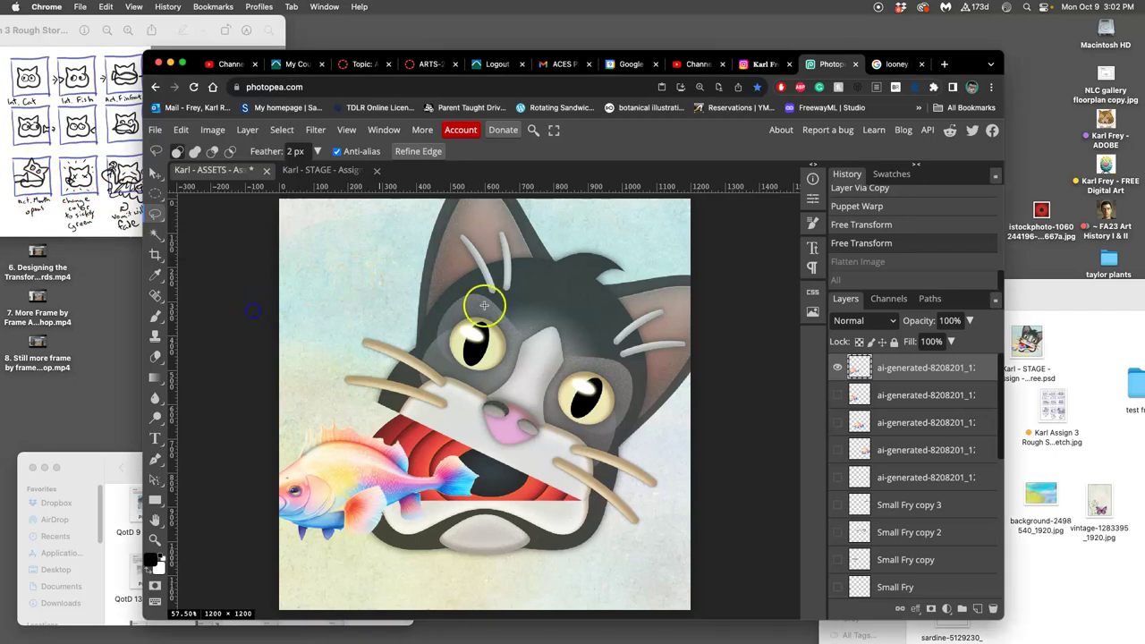
Step: Select the top curled-tail fish layer and toggle its visibility to inspect it
double_click(839, 368)
click(895, 371)
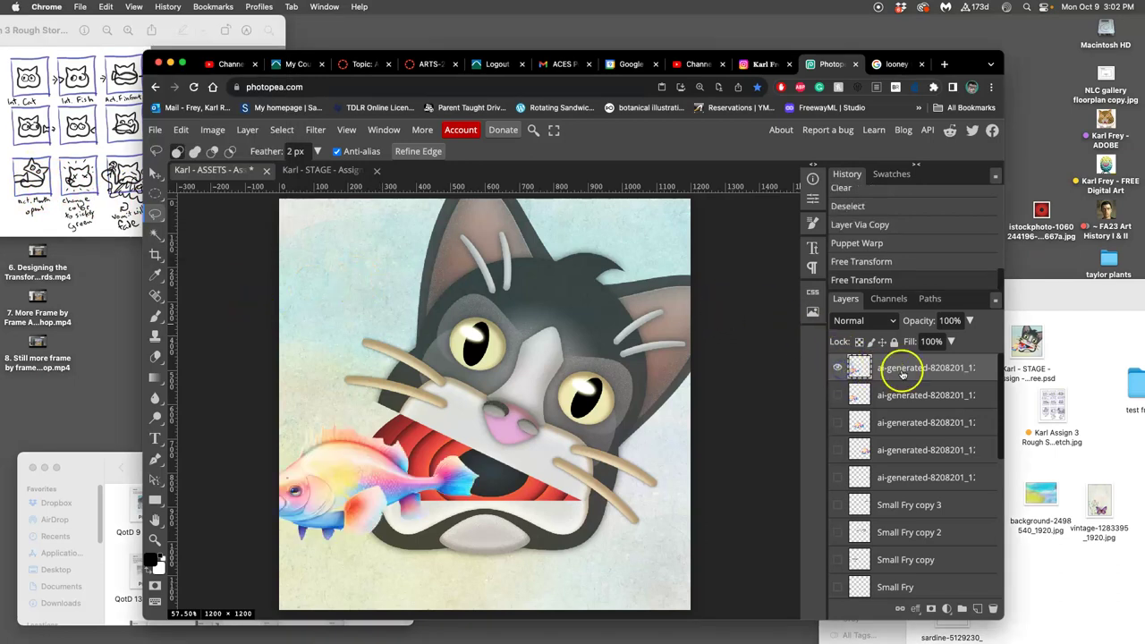
click(839, 368)
click(837, 369)
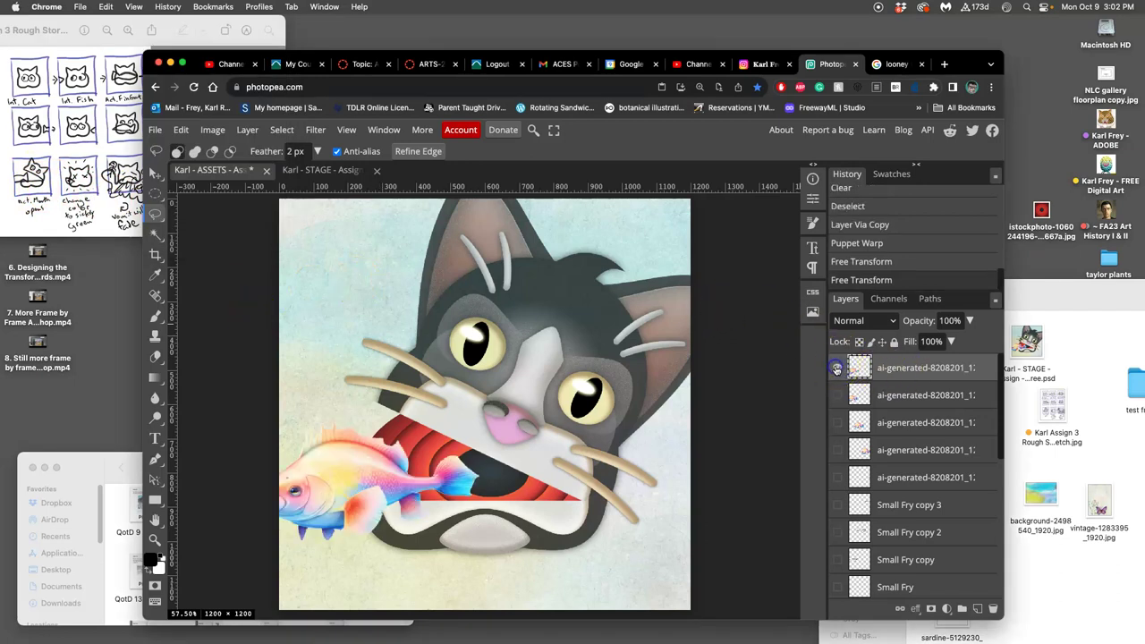
click(864, 368)
click(840, 369)
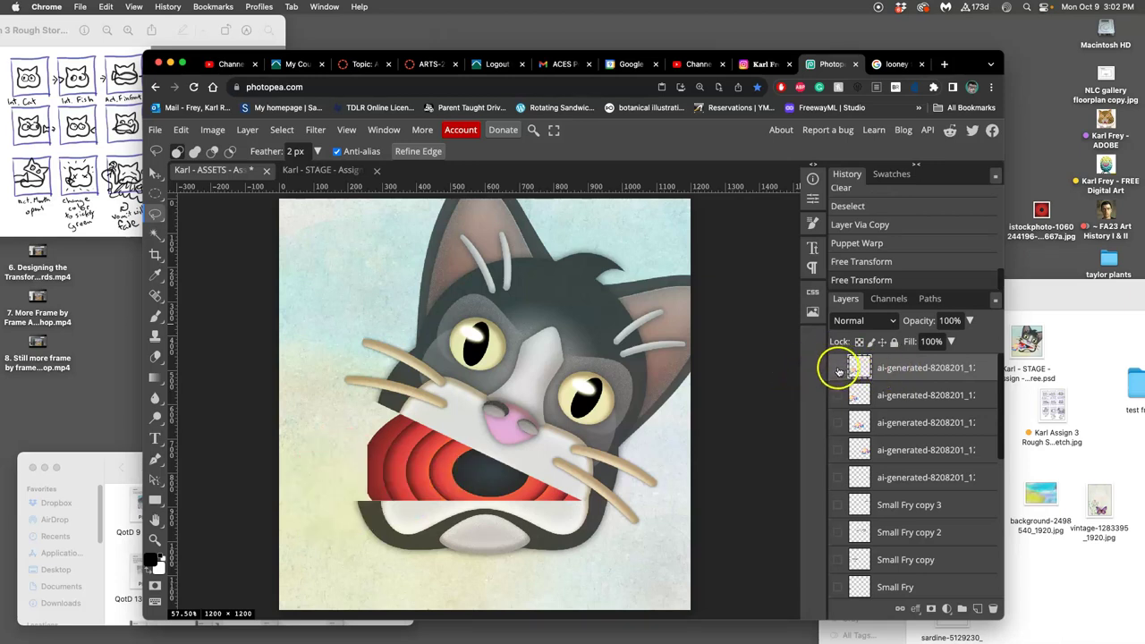
click(838, 369)
click(896, 371)
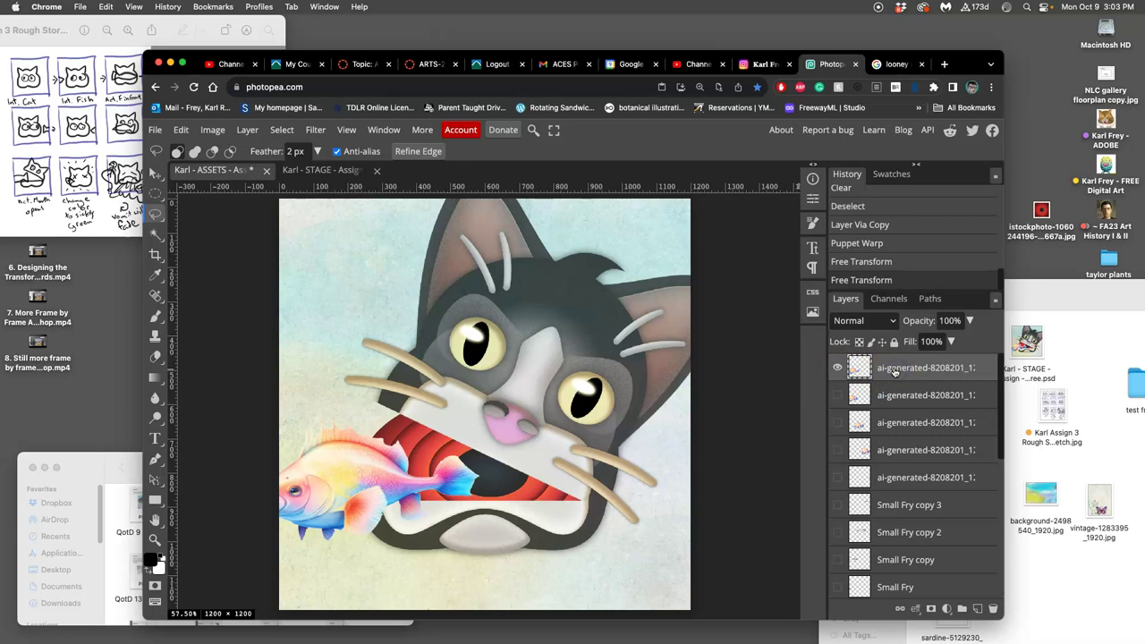
Step: Compare it with the second fish layer, then duplicate the top fish layer with Cmd+J
click(838, 394)
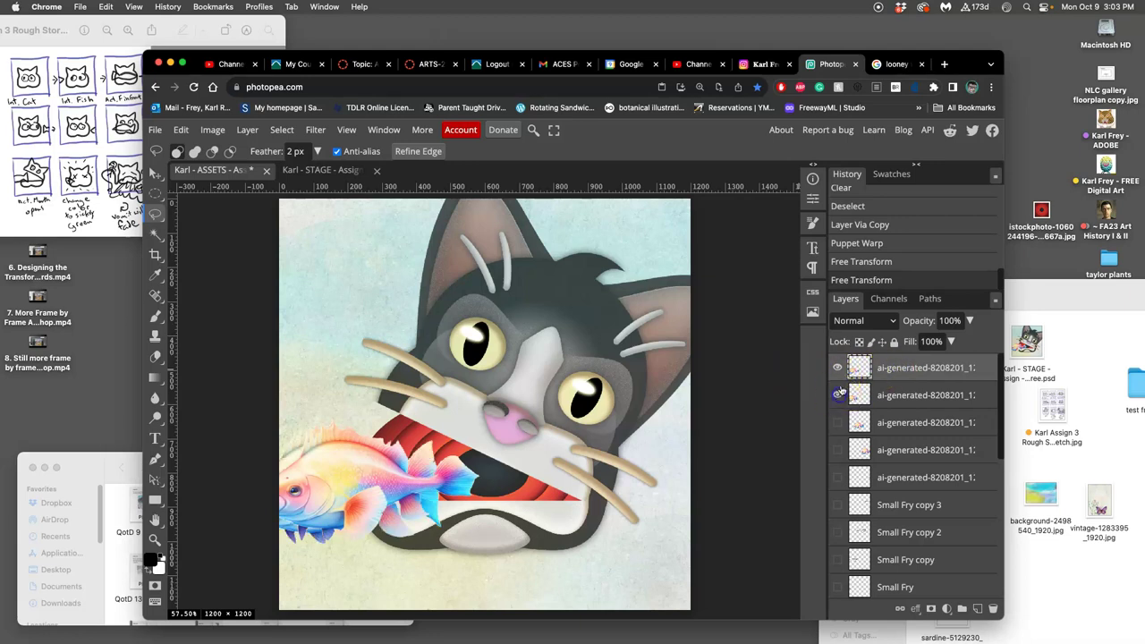
click(838, 394)
click(838, 393)
click(839, 394)
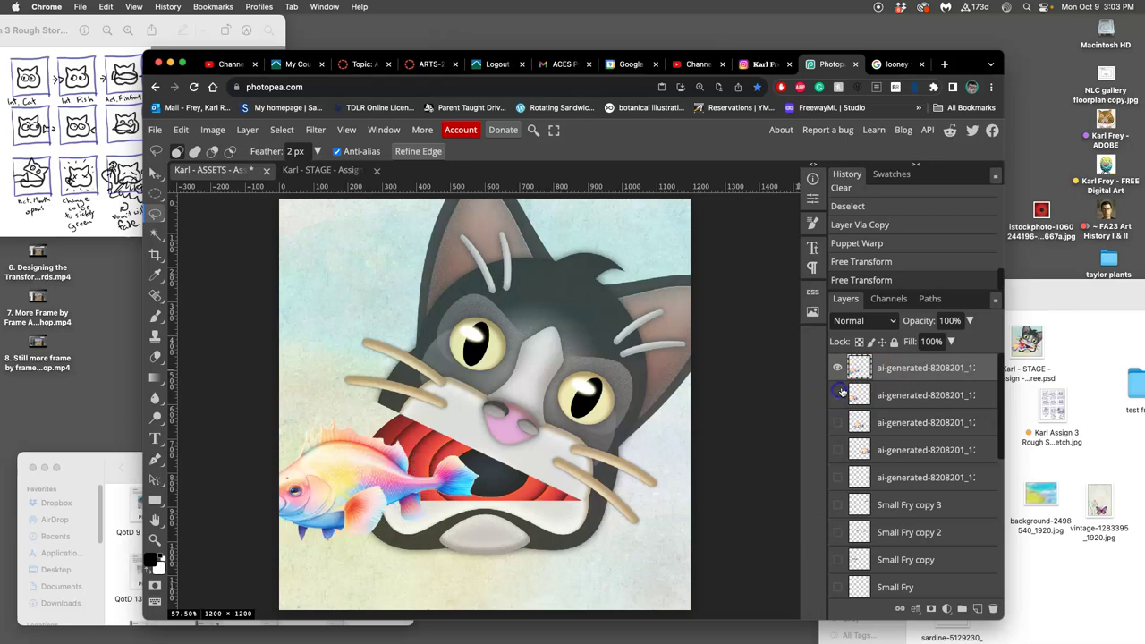
click(888, 369)
key(super+j)
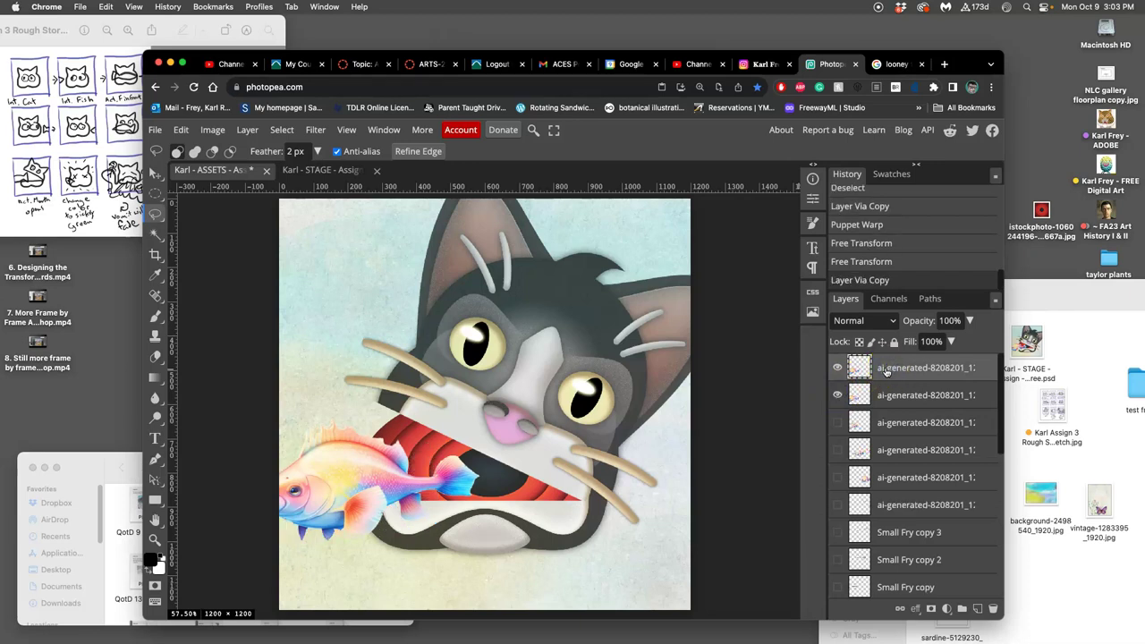
Step: Start a Warp transform on the fish copy and bend its body toward the cat's mouth
click(886, 372)
click(839, 395)
click(837, 396)
key(alt+ctrl+t)
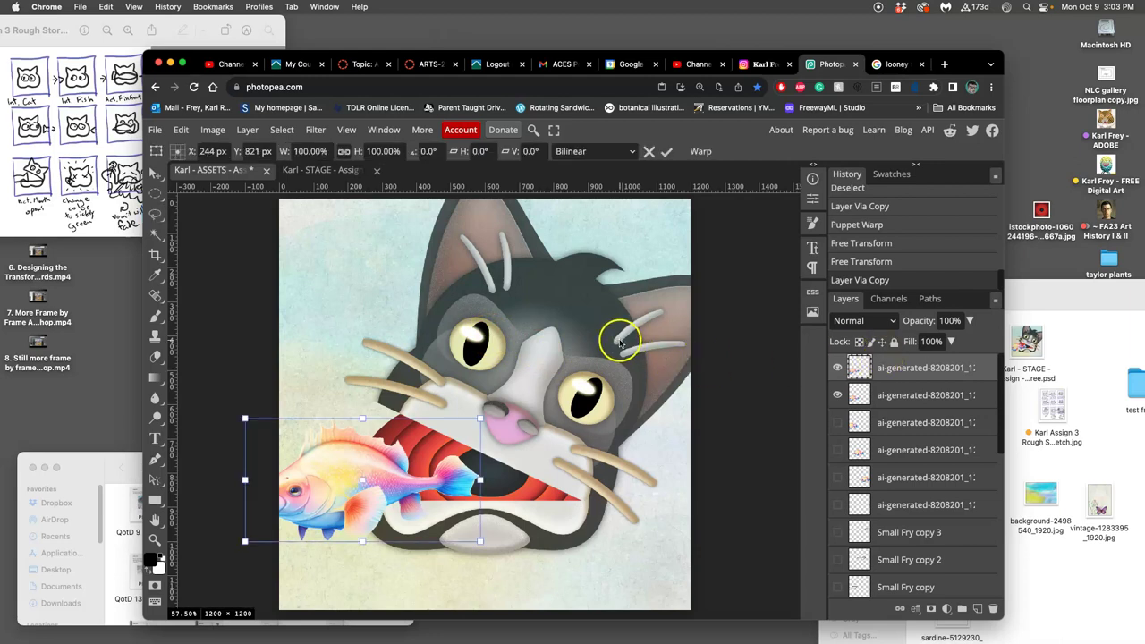
right_click(411, 481)
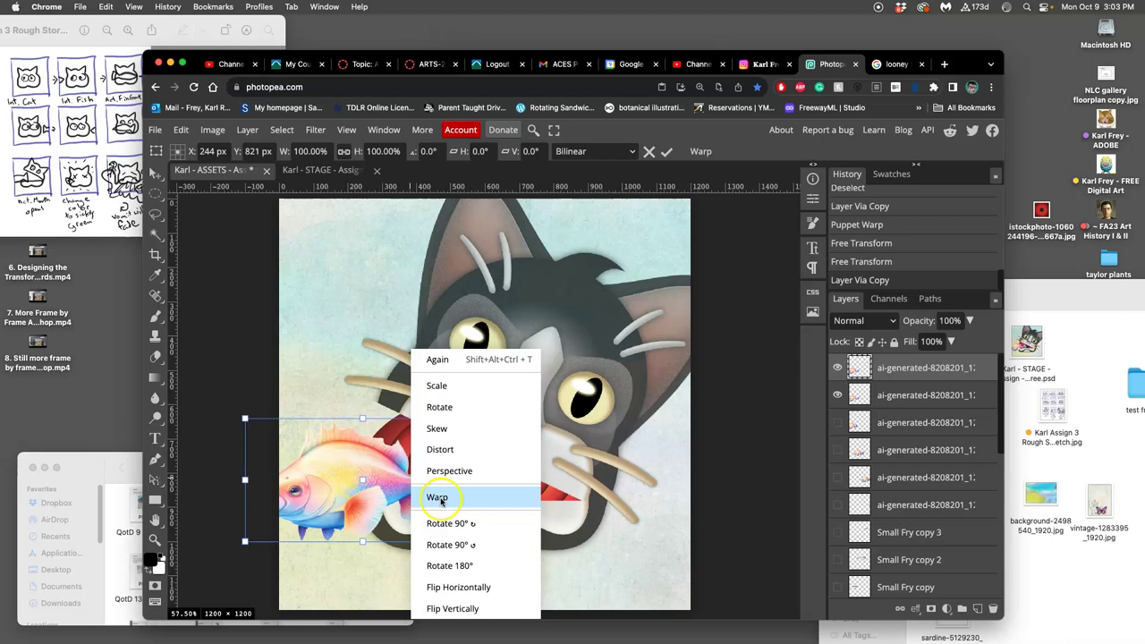
click(436, 496)
drag(458, 481, 495, 474)
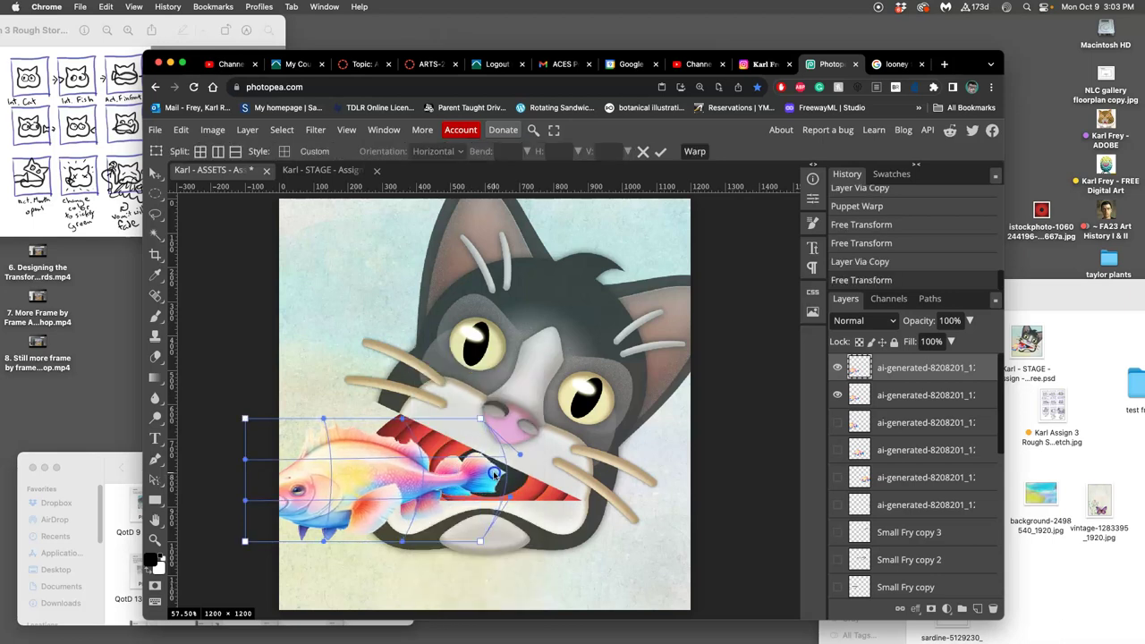
drag(300, 488, 335, 473)
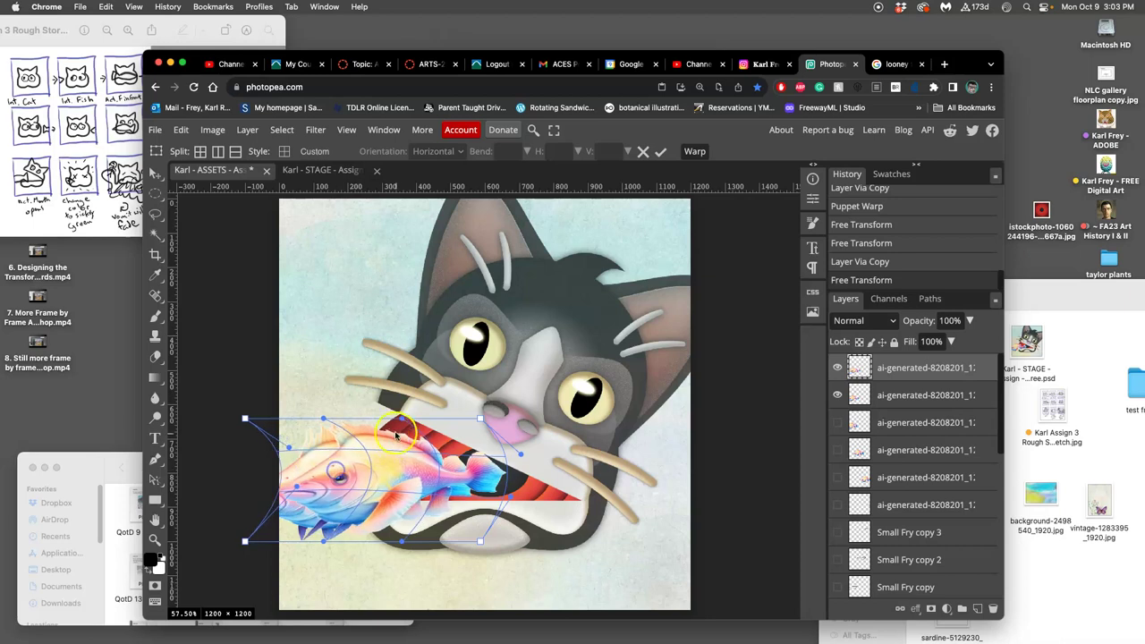
Step: Reshape the warp's edges, corners and tail to tuck the fish deeper into the mouth
drag(394, 433, 407, 432)
mouse_move(366, 511)
mouse_down()
mouse_move(383, 526)
mouse_move(371, 521)
mouse_up()
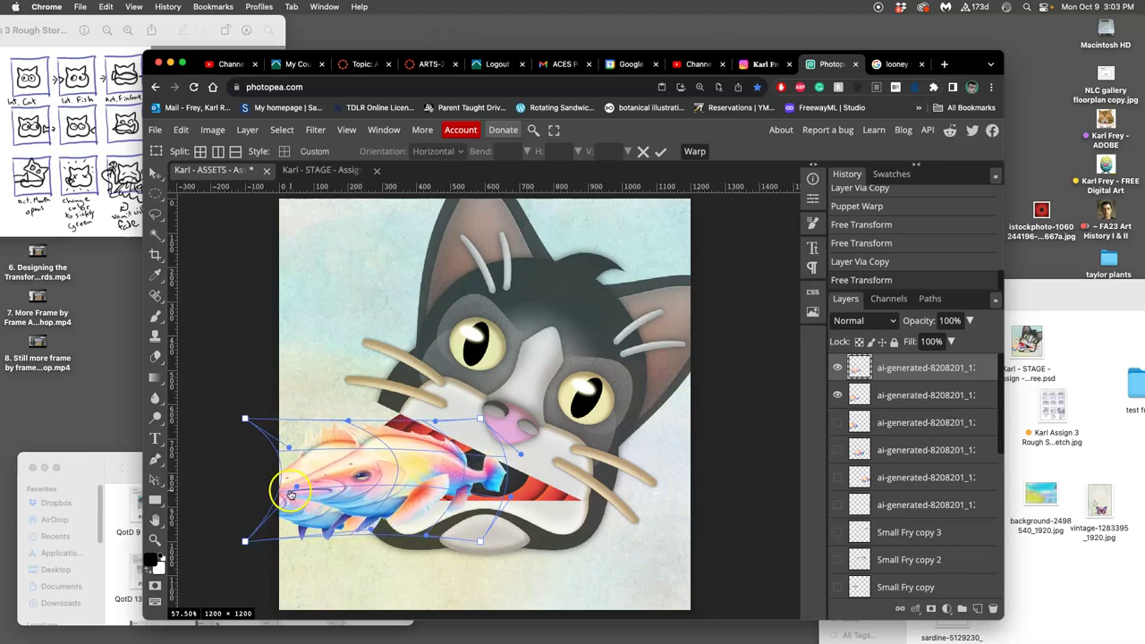
drag(273, 480, 291, 492)
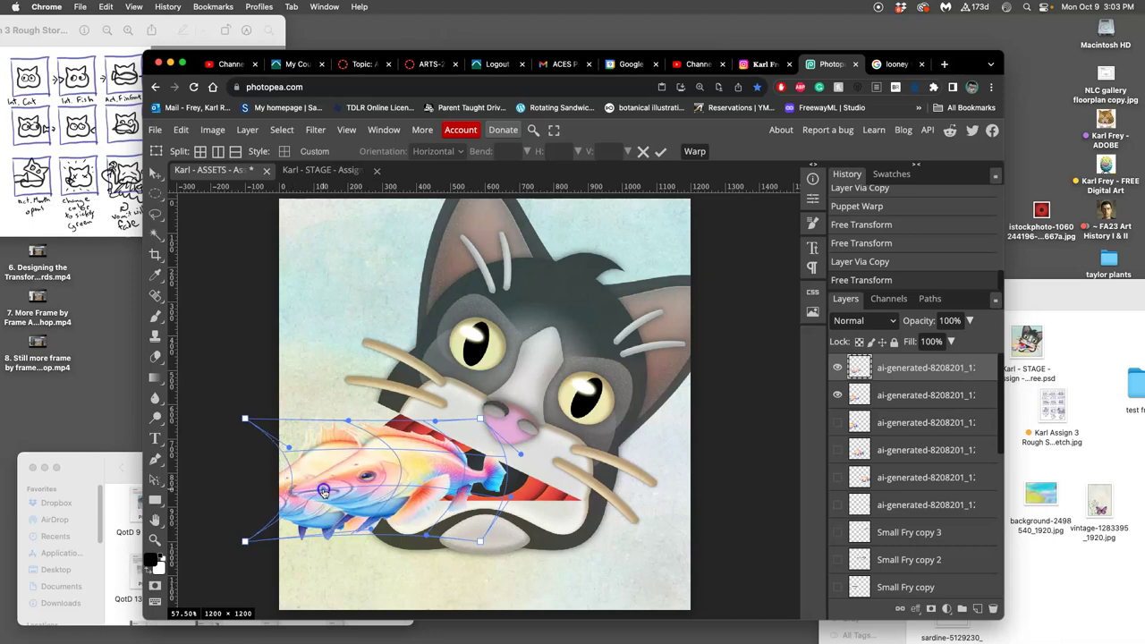
click(247, 542)
drag(247, 542, 302, 535)
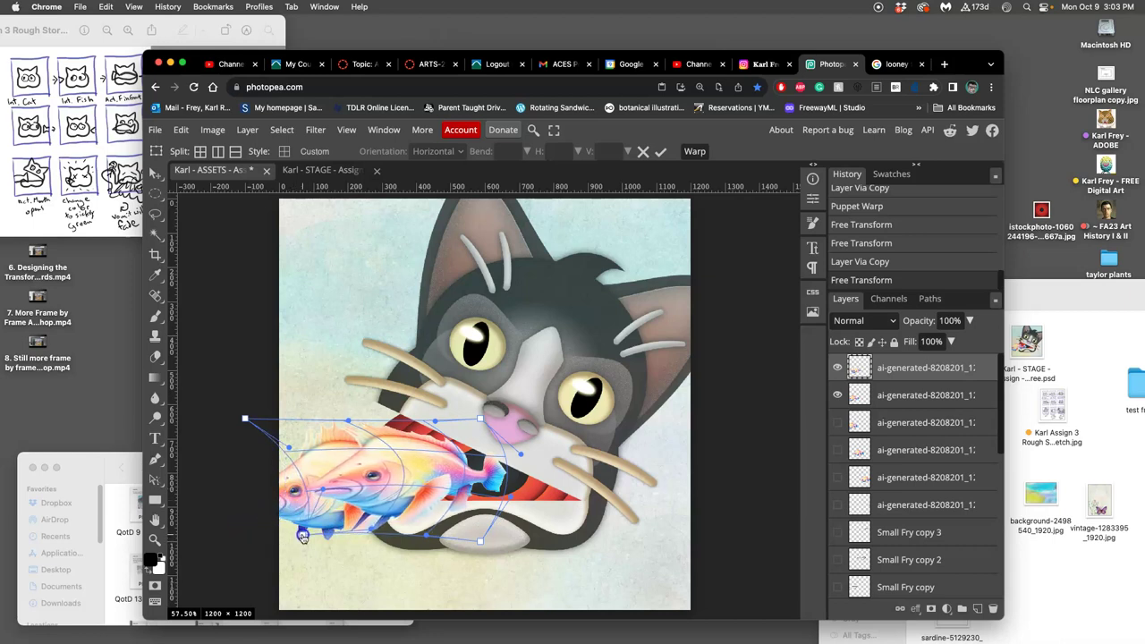
drag(247, 418, 286, 416)
drag(342, 446, 493, 462)
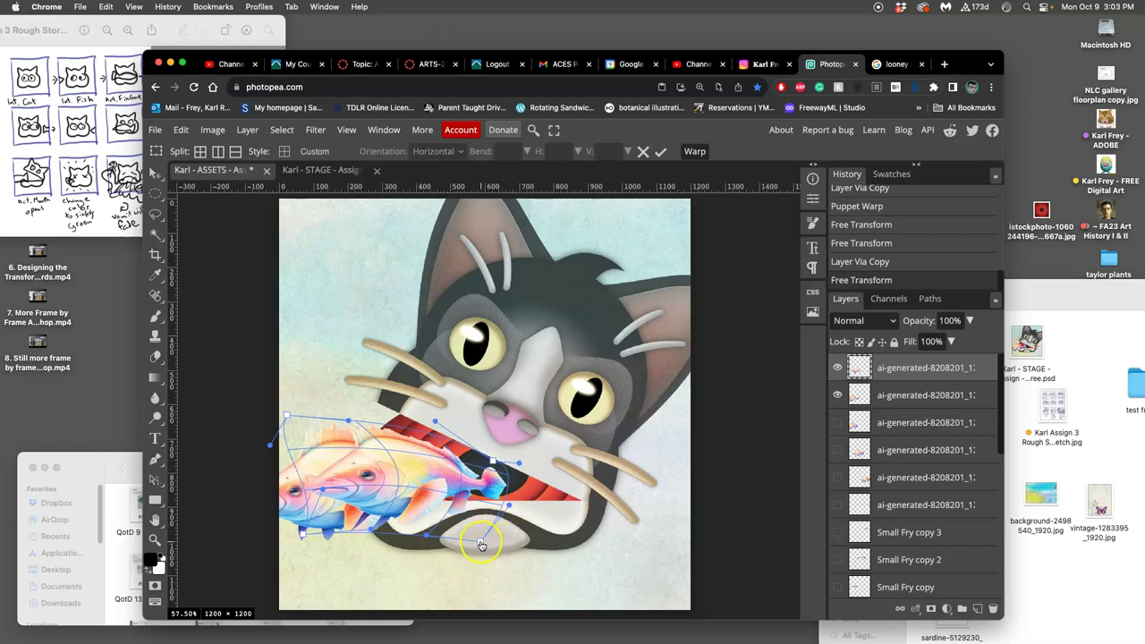
drag(481, 541, 494, 522)
drag(491, 478, 499, 478)
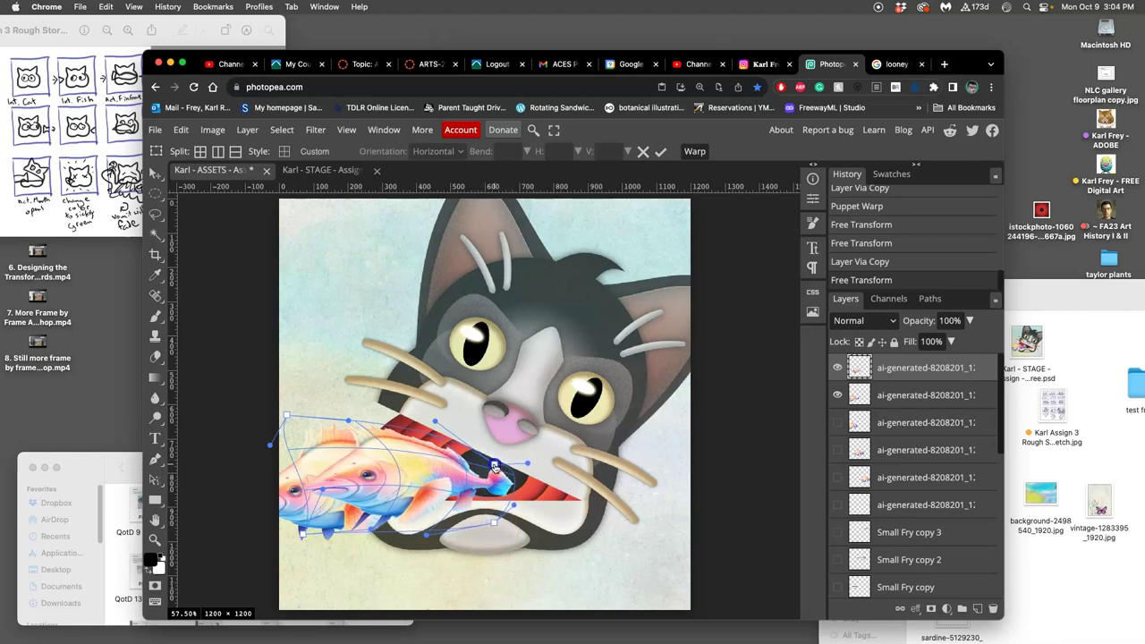
mouse_move(507, 477)
mouse_down()
mouse_move(499, 499)
mouse_move(500, 486)
mouse_up()
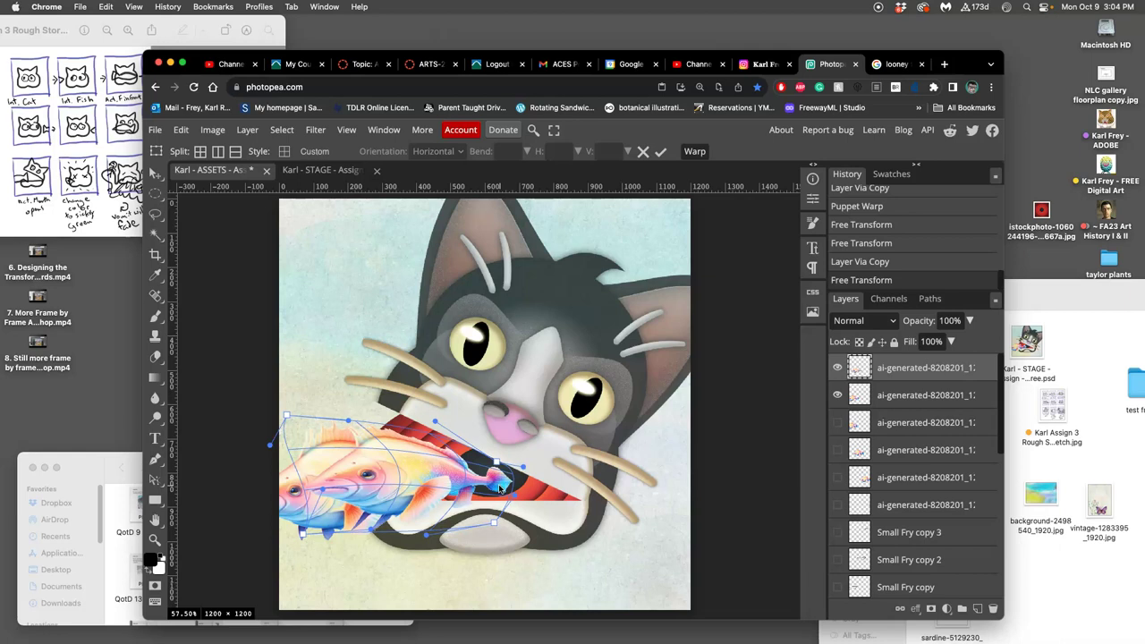
key(l)
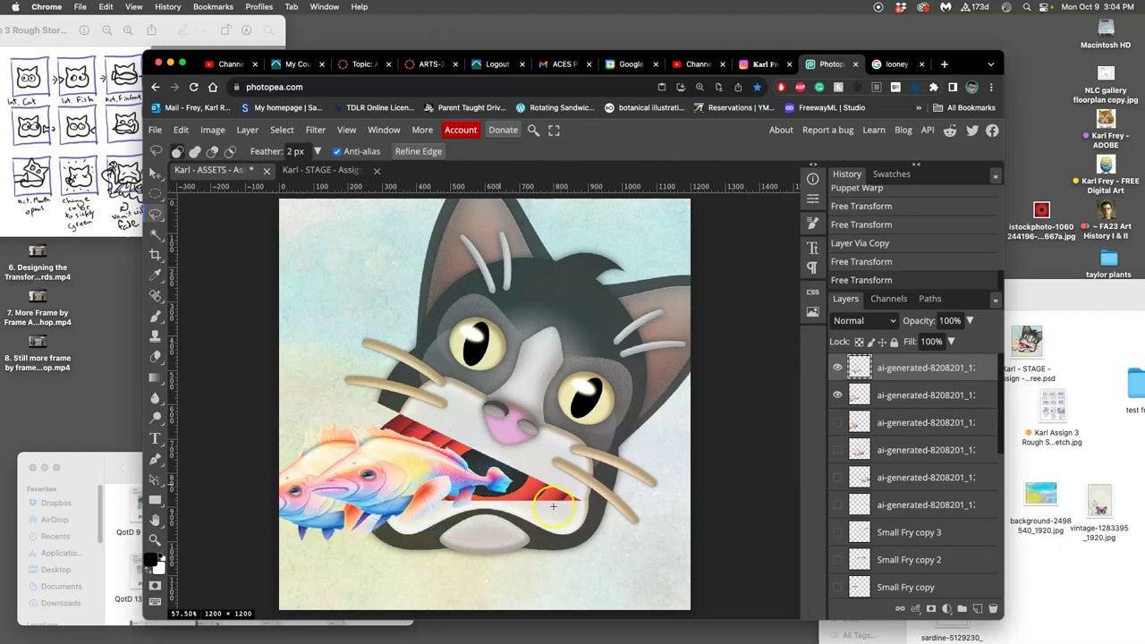
click(837, 396)
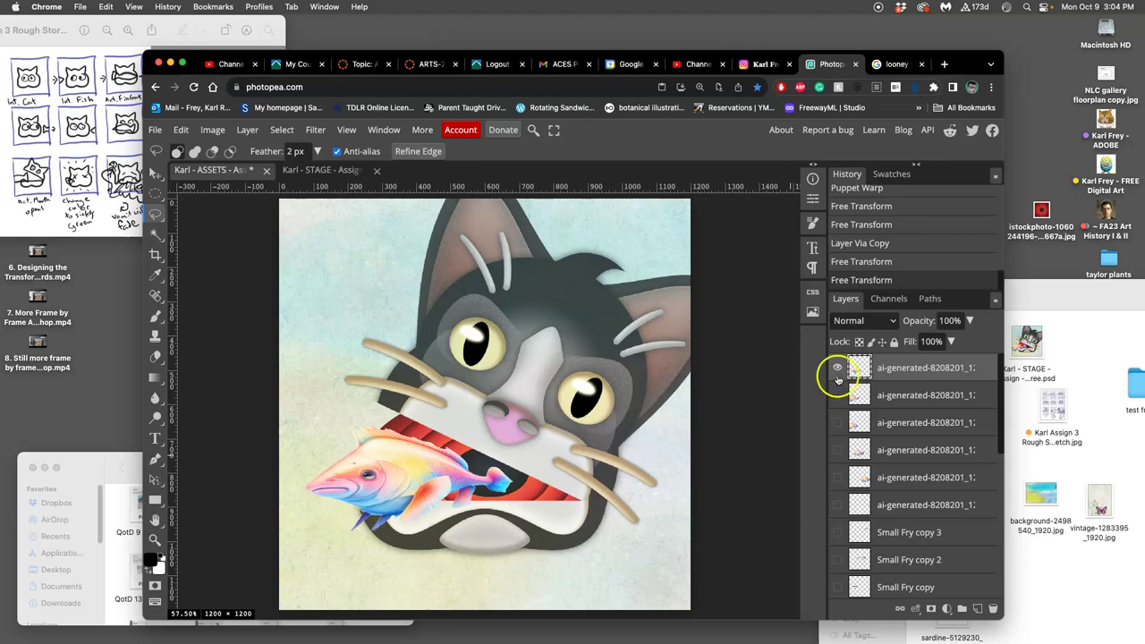
click(837, 396)
click(837, 367)
click(837, 368)
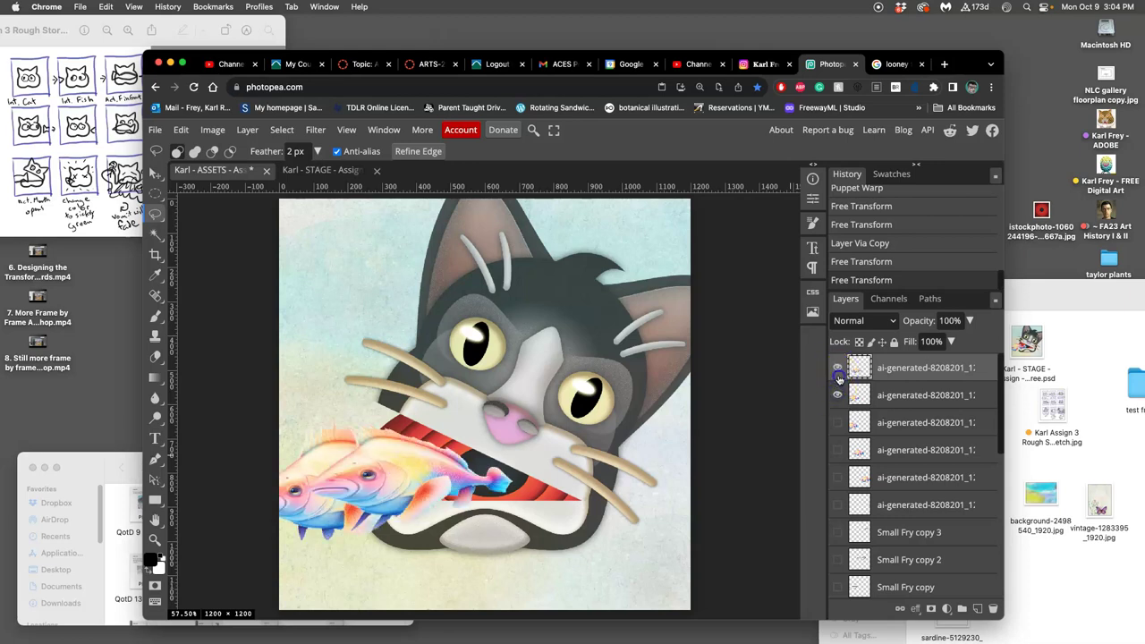
click(837, 395)
click(838, 395)
click(837, 396)
click(837, 368)
click(838, 367)
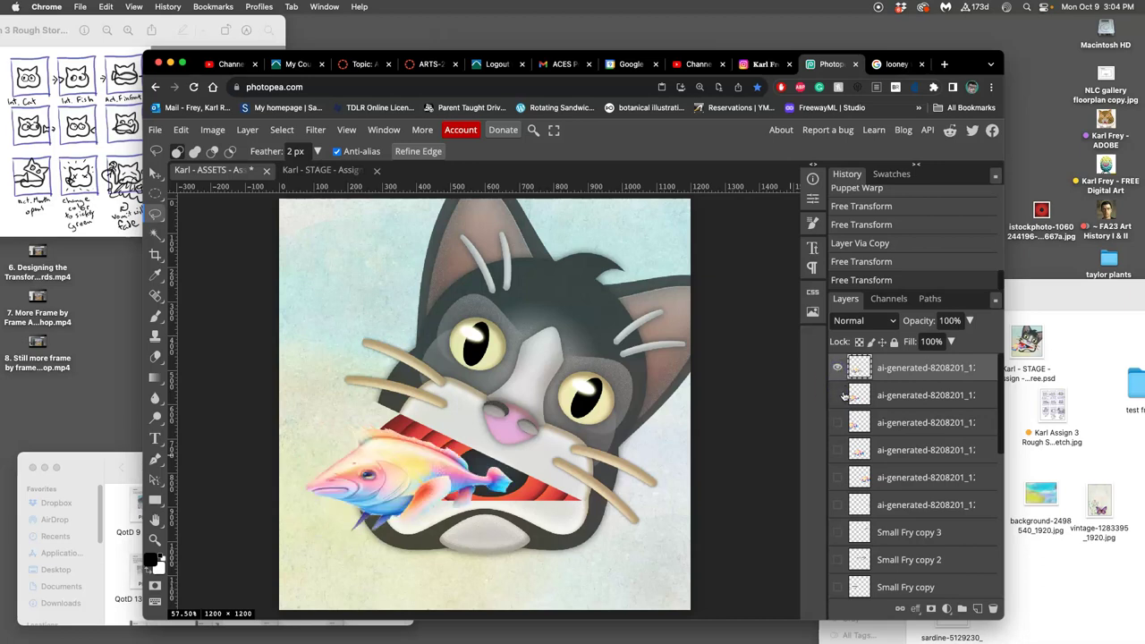
click(838, 395)
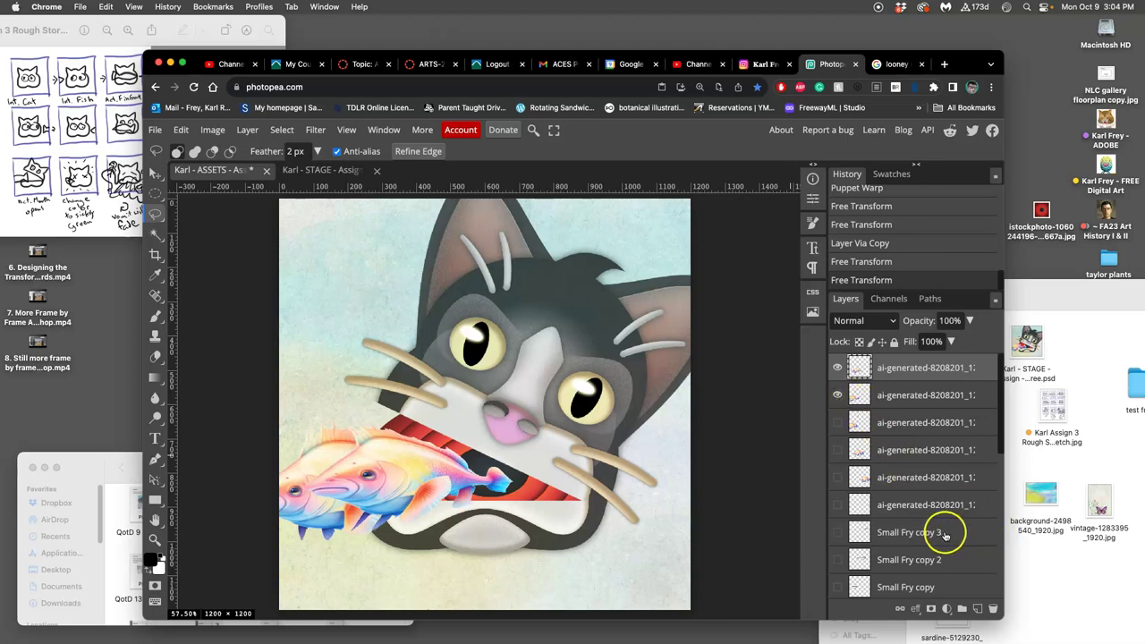
scroll(946, 535, down, 10)
Step: Lasso the cat's mouth around the fish head on Layer 1 and copy it to Layer 4
click(905, 529)
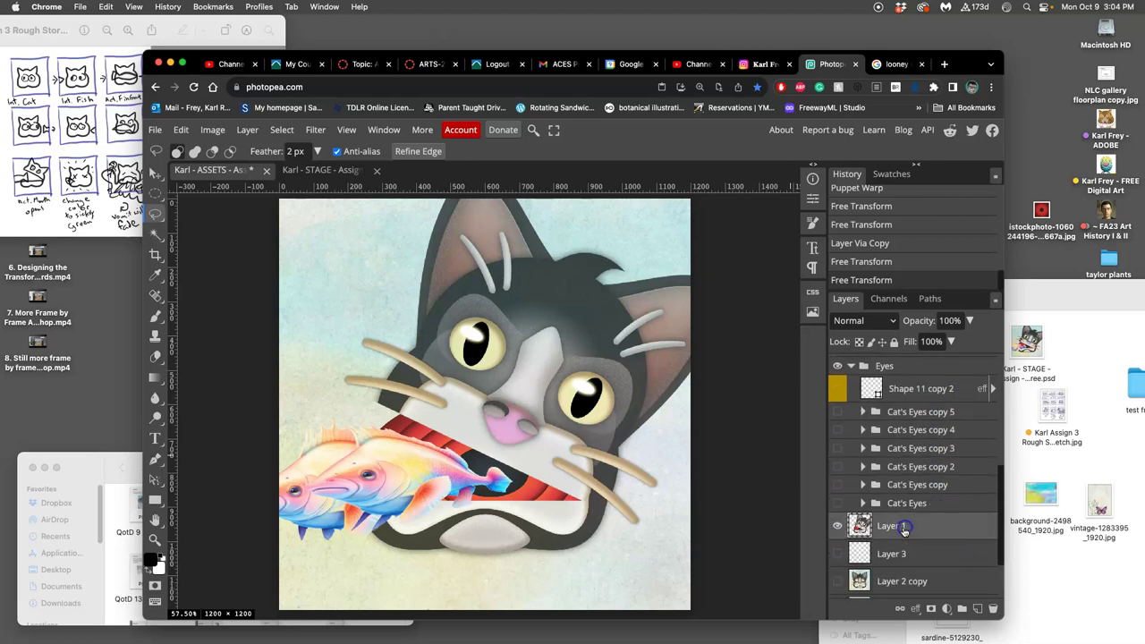
click(154, 214)
drag(498, 455, 496, 455)
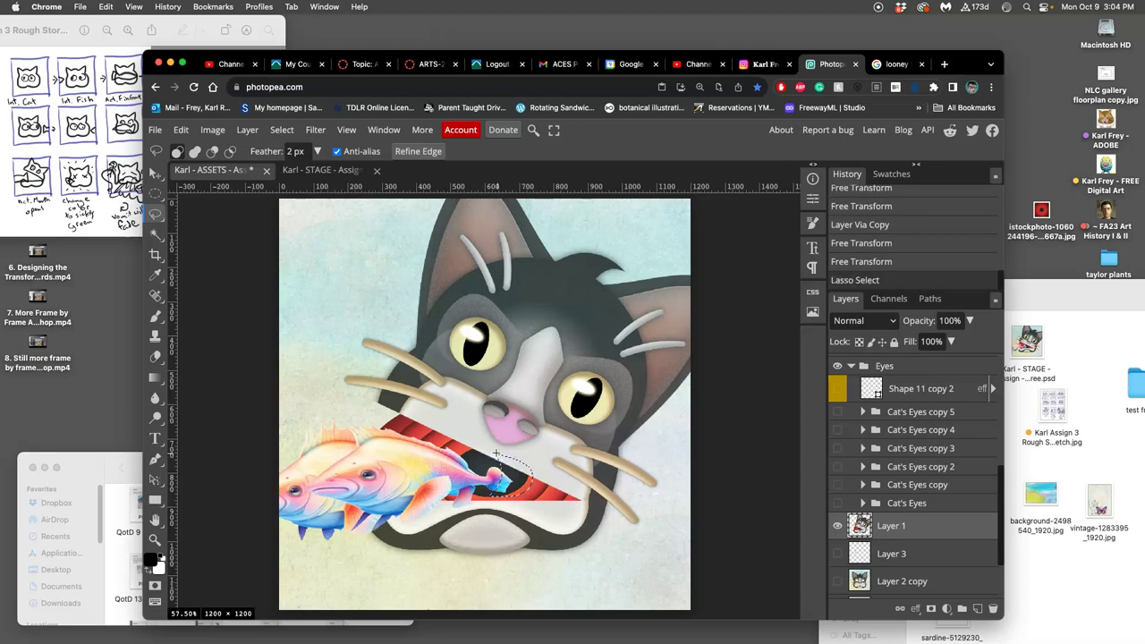
key(super+j)
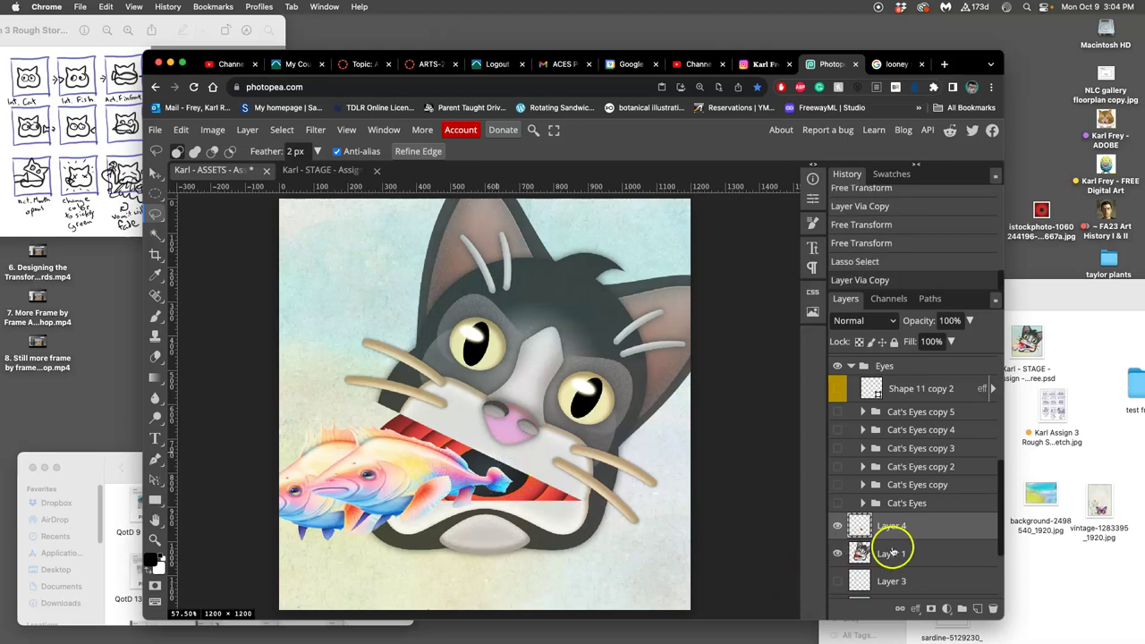
click(916, 530)
Step: Raise Layer 4 above the fish layers and toggle it to check the overlap
key(super+bracketright)
key(super+bracketright)
key(super+bracketright)
key(super+bracketright)
key(super+bracketright)
key(super+bracketright)
key(super+bracketright)
key(super+bracketright)
key(super+bracketright)
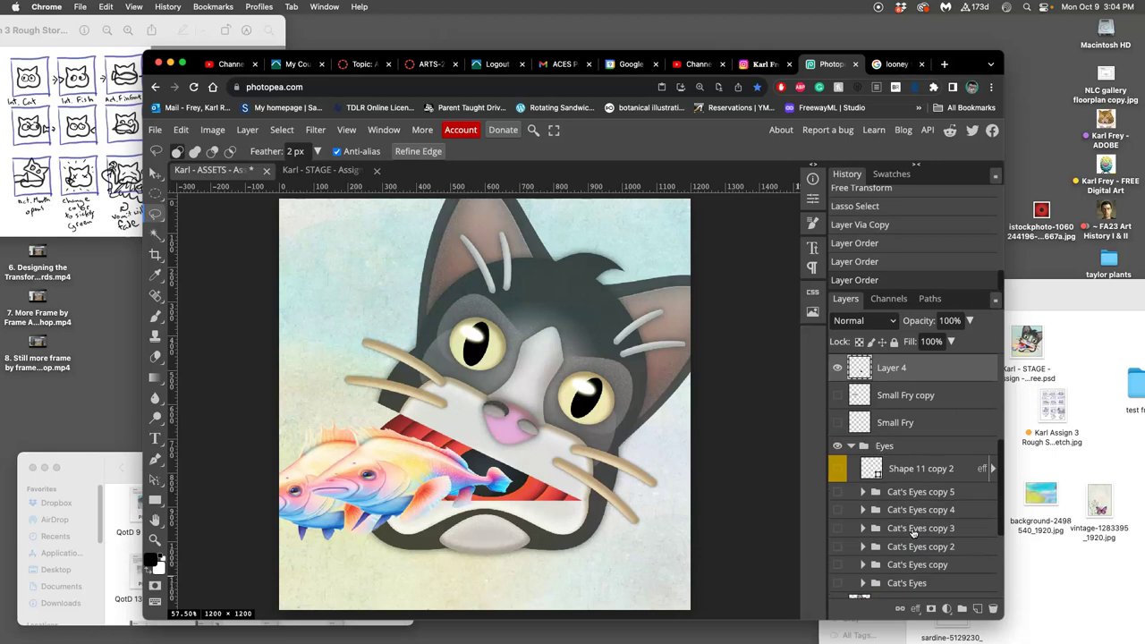
key(super+bracketright)
key(super+bracketright)
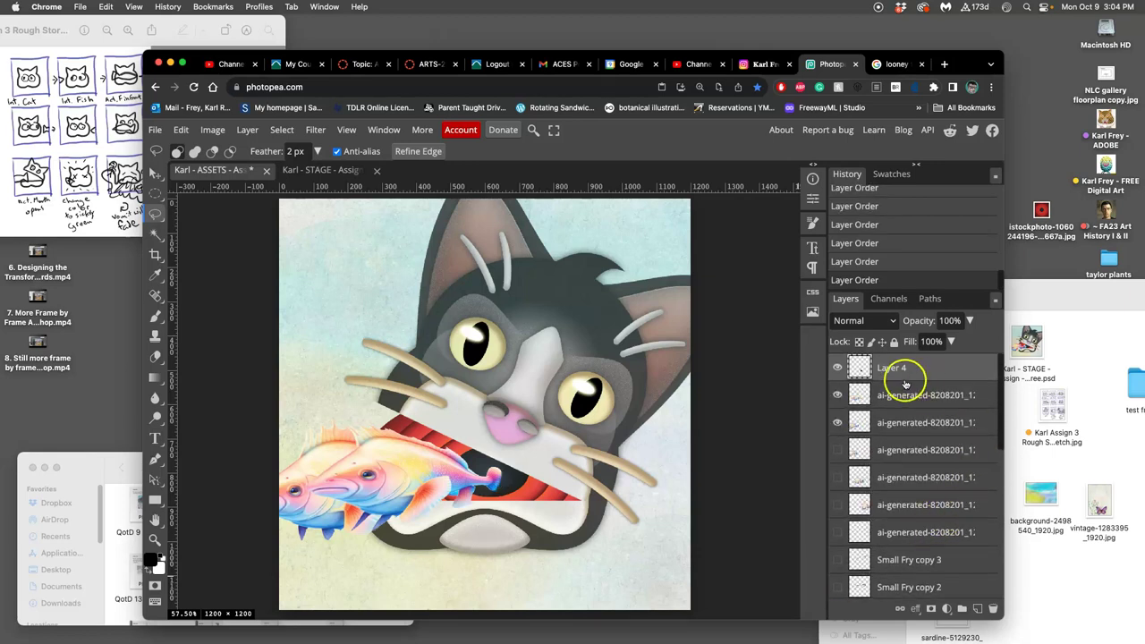
click(838, 367)
click(838, 368)
click(558, 493)
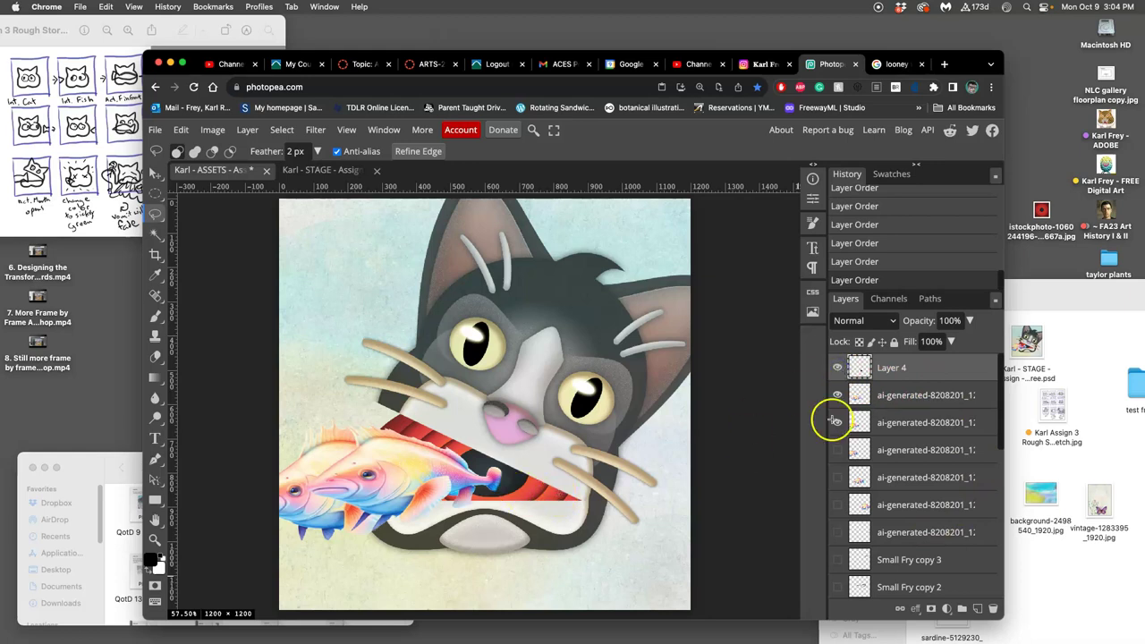
click(839, 368)
click(839, 368)
Step: Colour-tag the mouth-piece Layer 4 blue and hide the rear unwarped fish
click(863, 370)
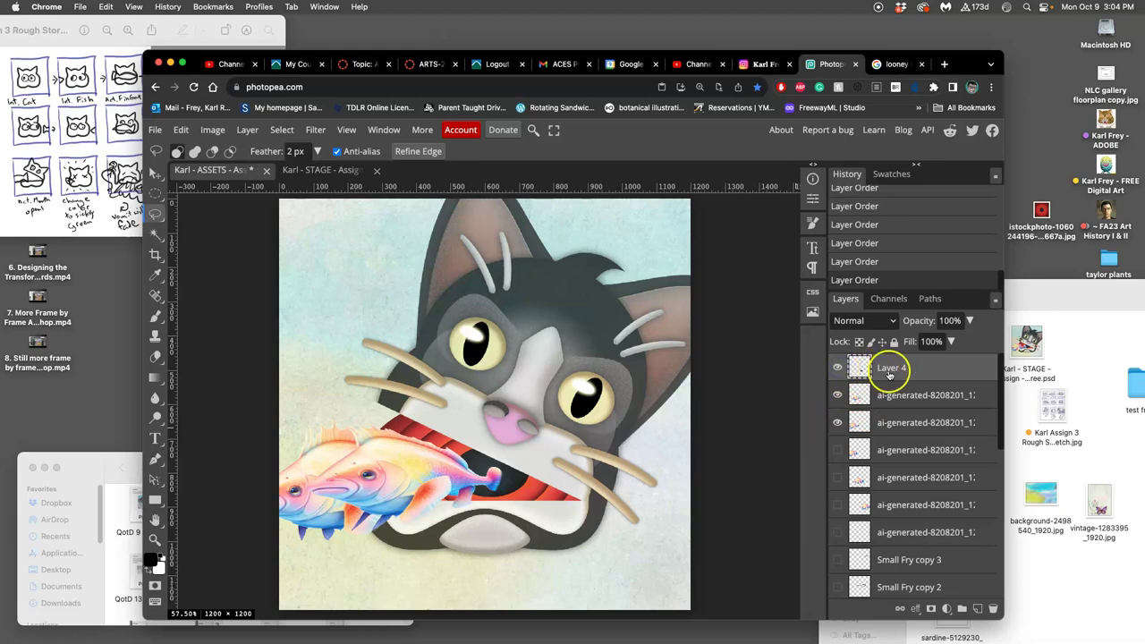
right_click(838, 374)
mouse_move(882, 608)
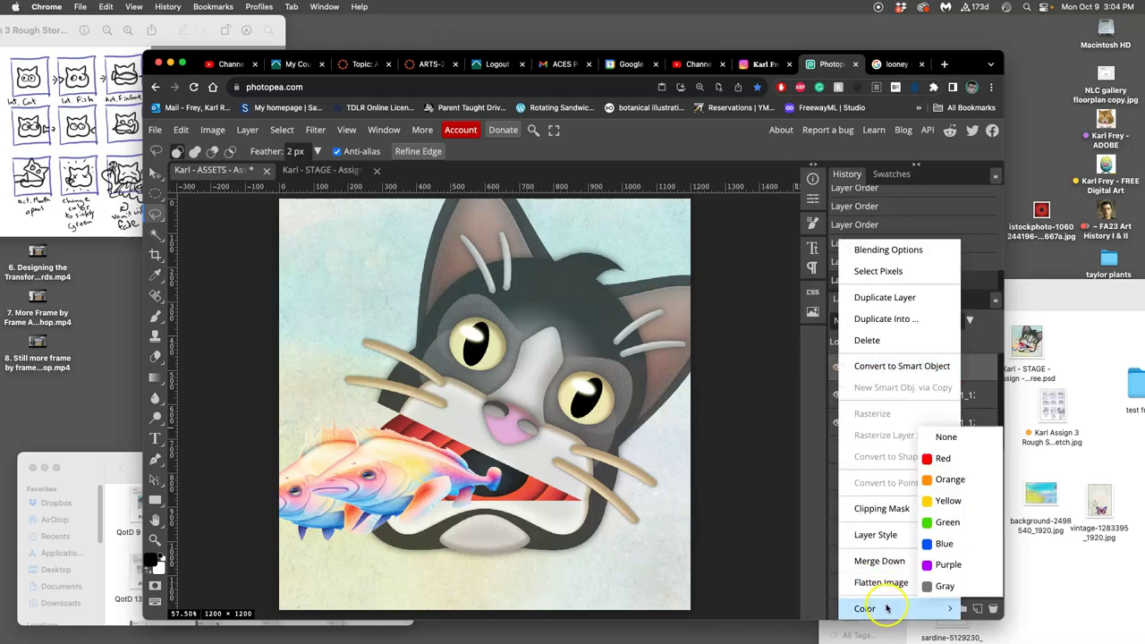
click(925, 545)
click(895, 397)
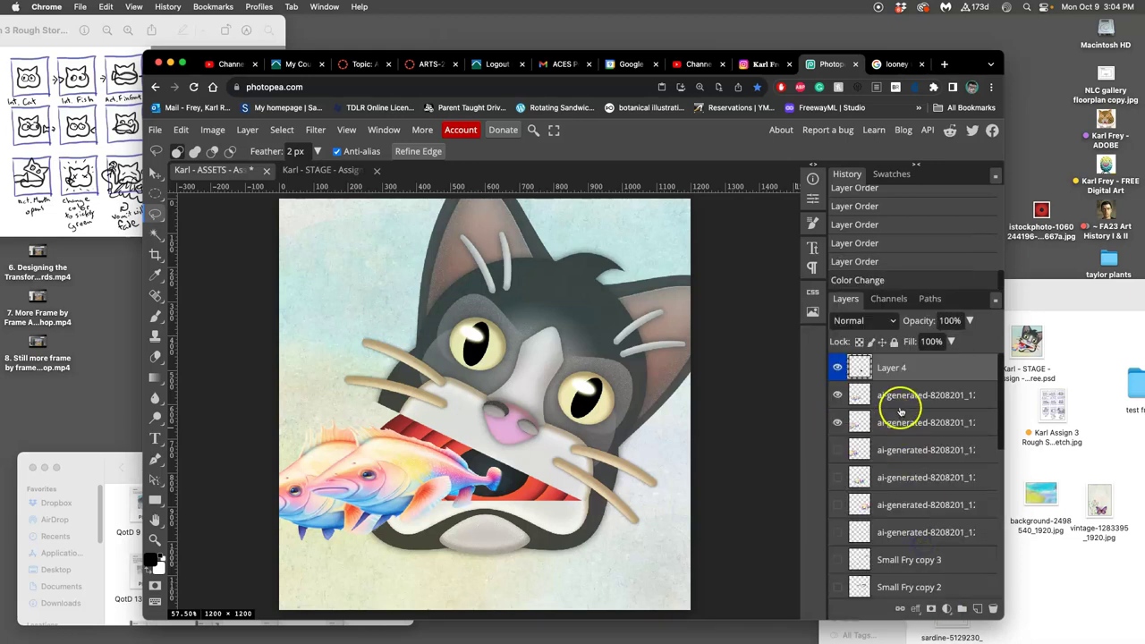
click(839, 424)
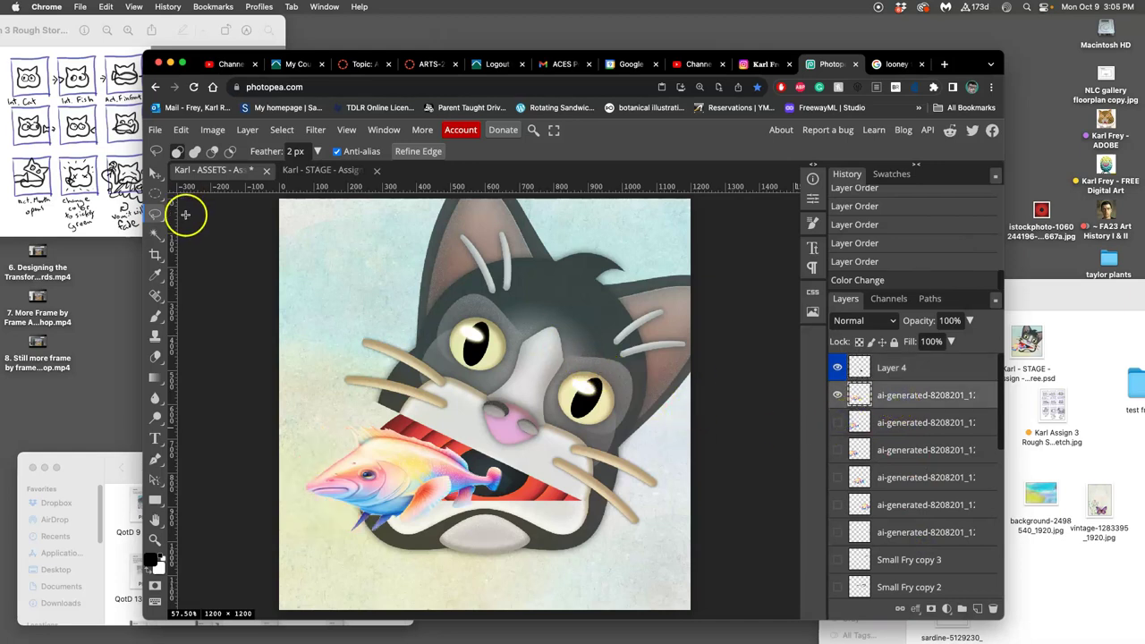
Step: Flatten the image into one Background layer and select the whole canvas
click(246, 131)
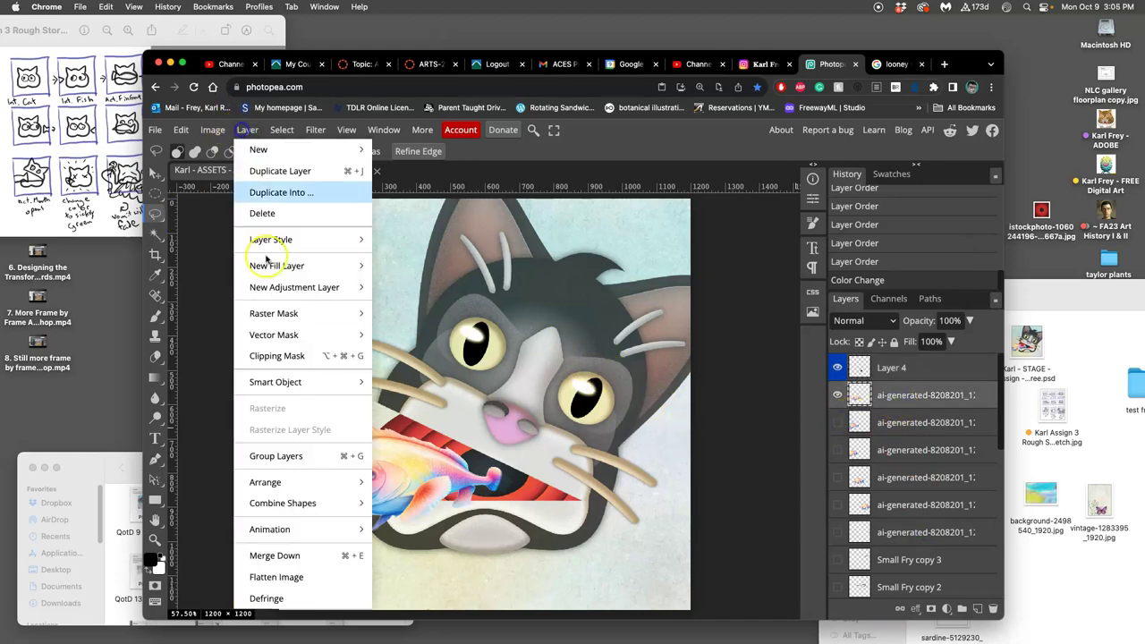
click(280, 566)
key(super+a)
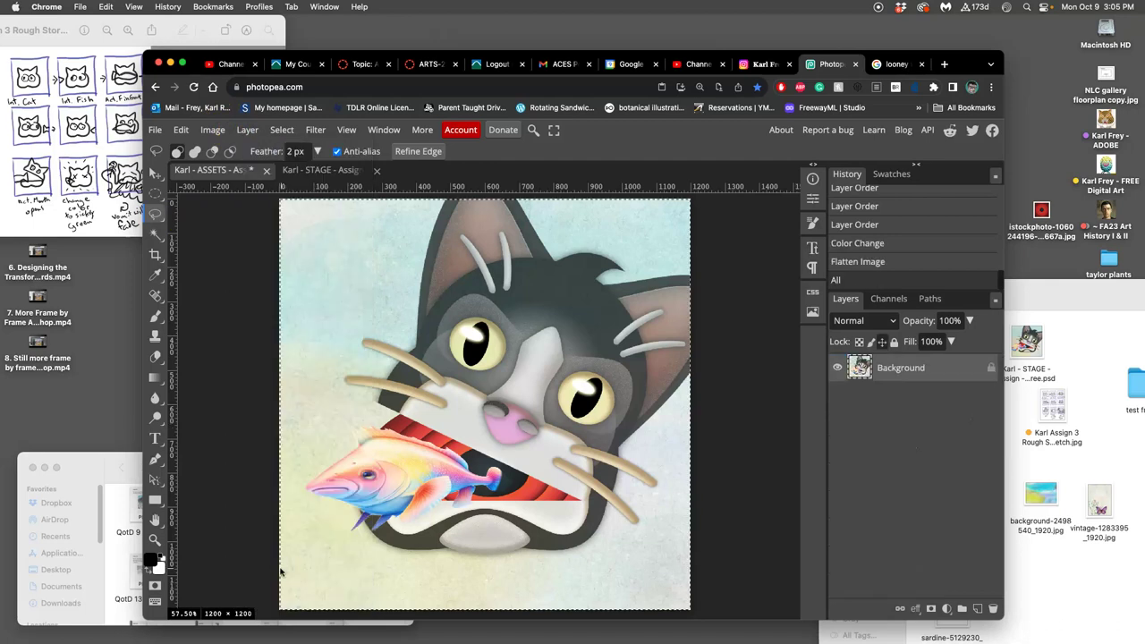
click(692, 515)
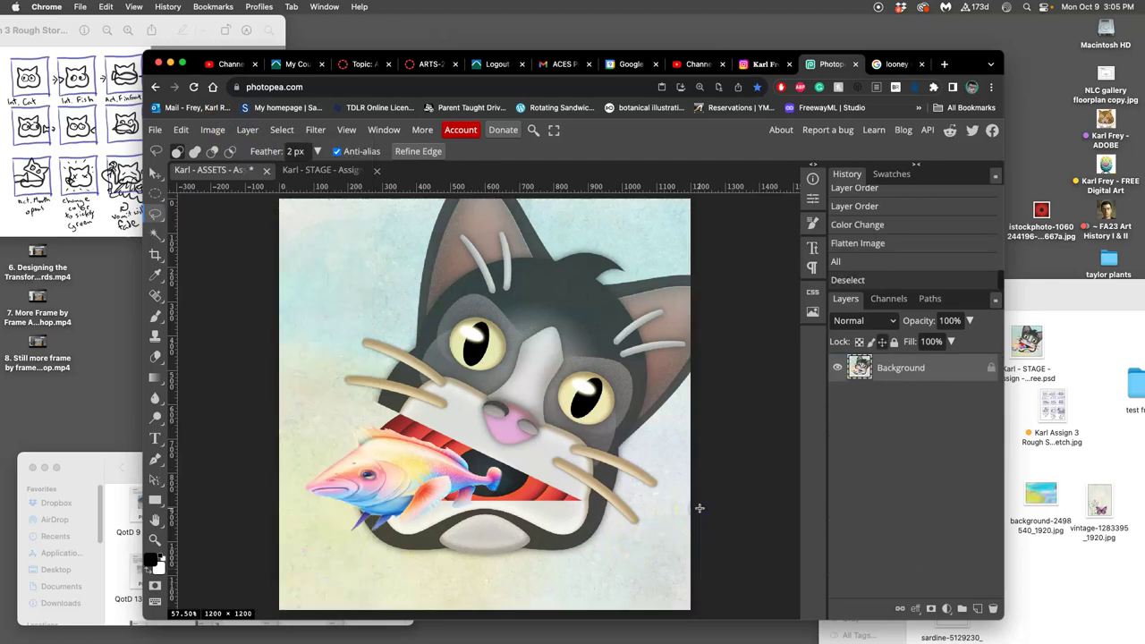
key(super+a)
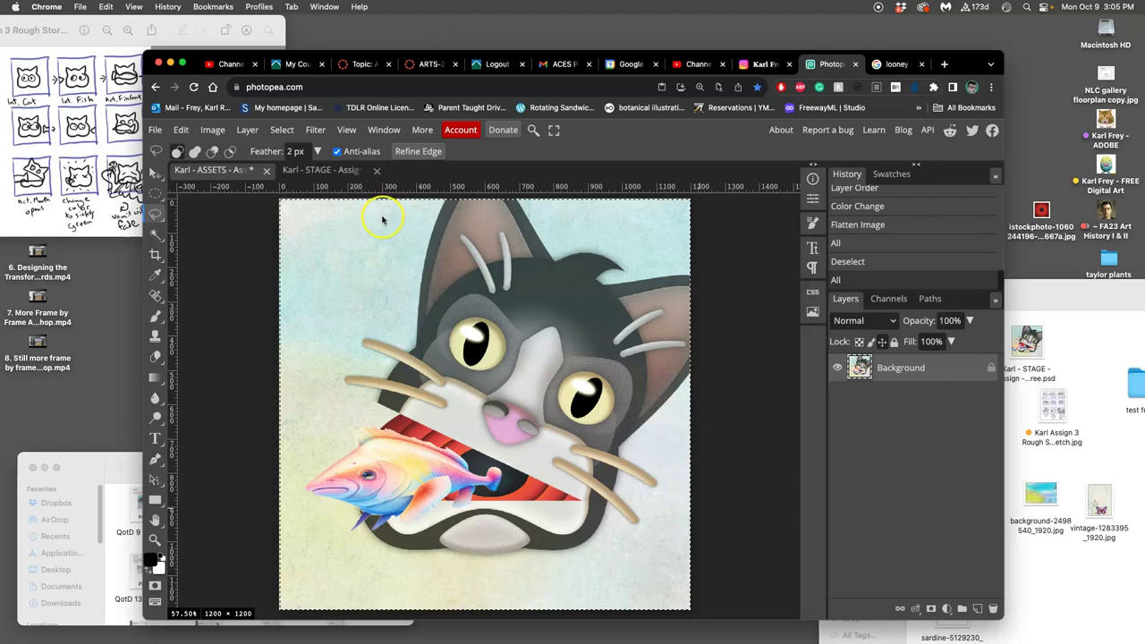
Step: Paste the frame into STAGE as Layer 18, then revert ASSETS' history to before the flatten
click(330, 170)
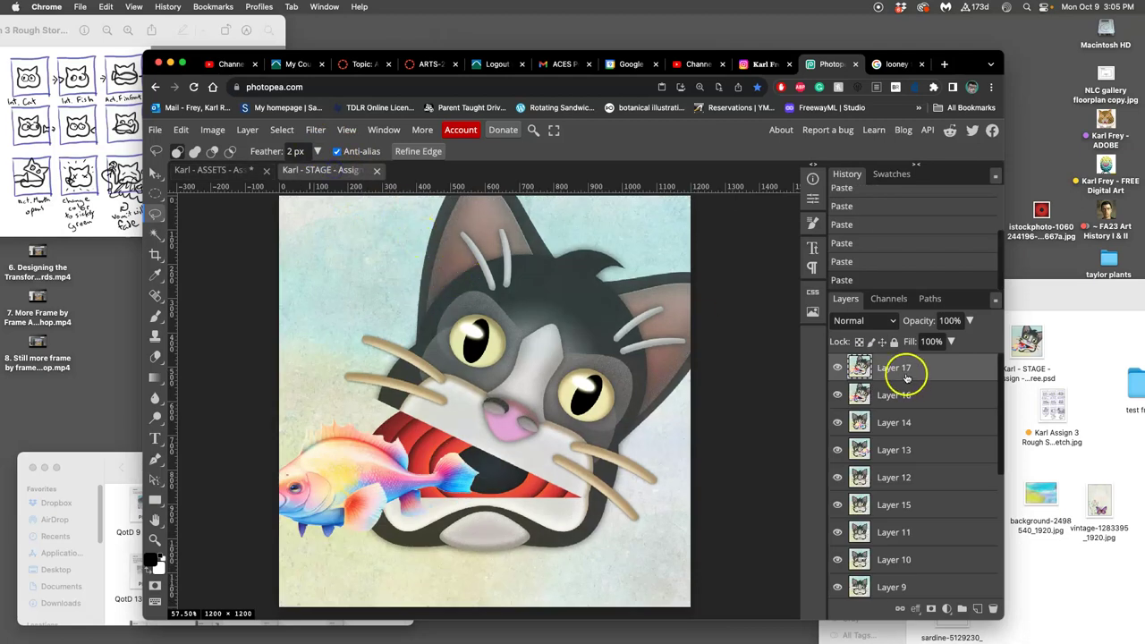
key(super+v)
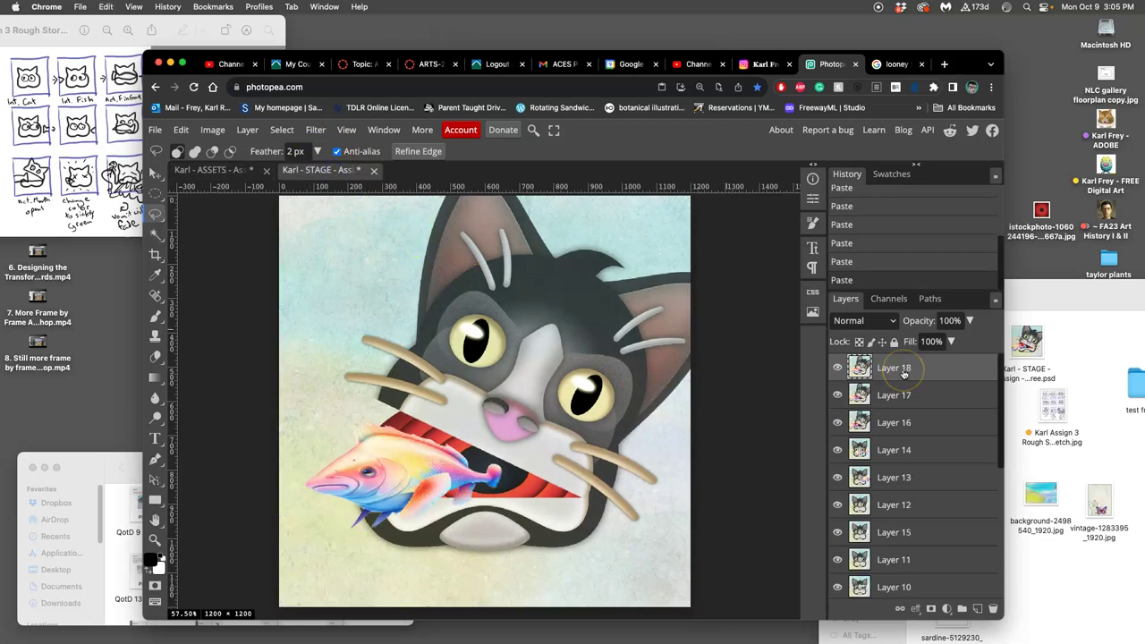
click(199, 170)
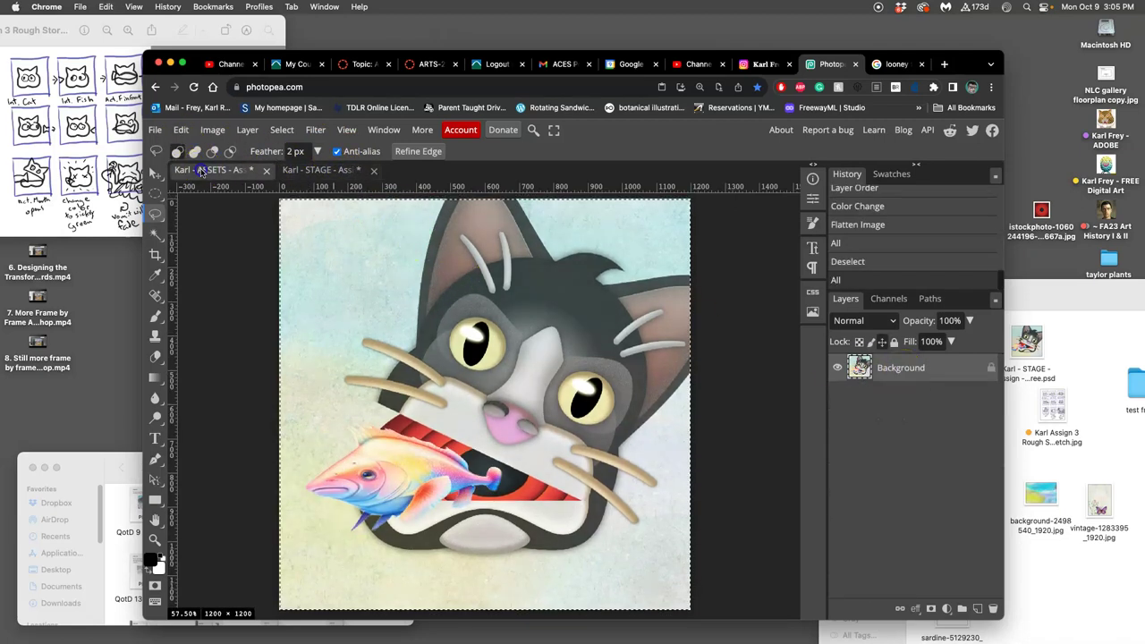
click(873, 262)
click(868, 215)
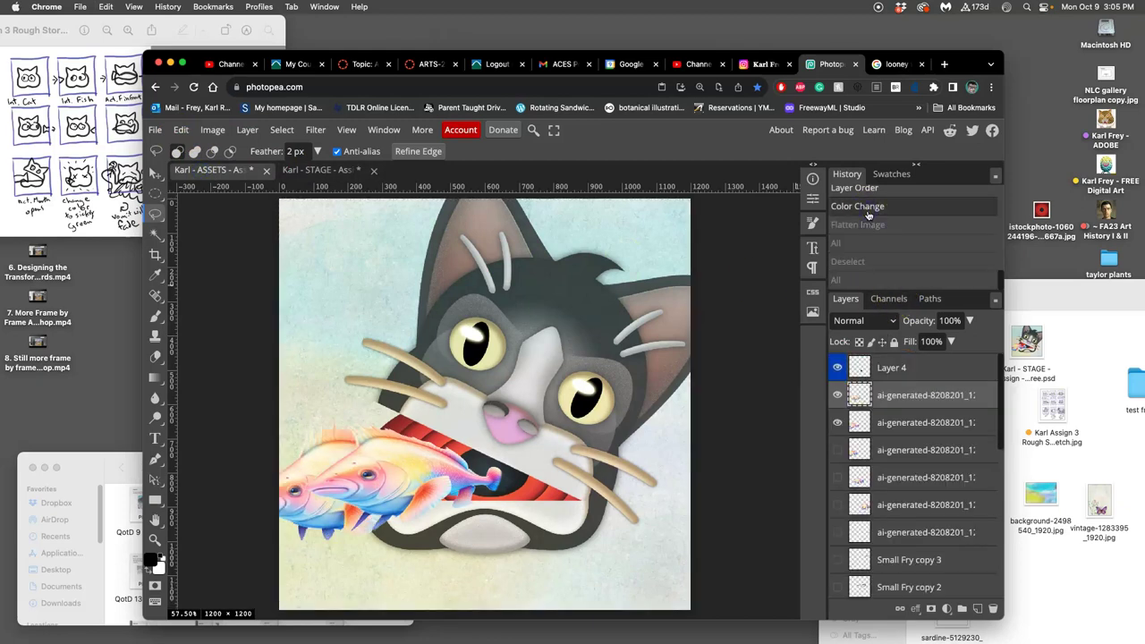
drag(875, 229, 877, 256)
Step: Hide one of the two fish and duplicate the warped fish layer in ASSETS
click(838, 422)
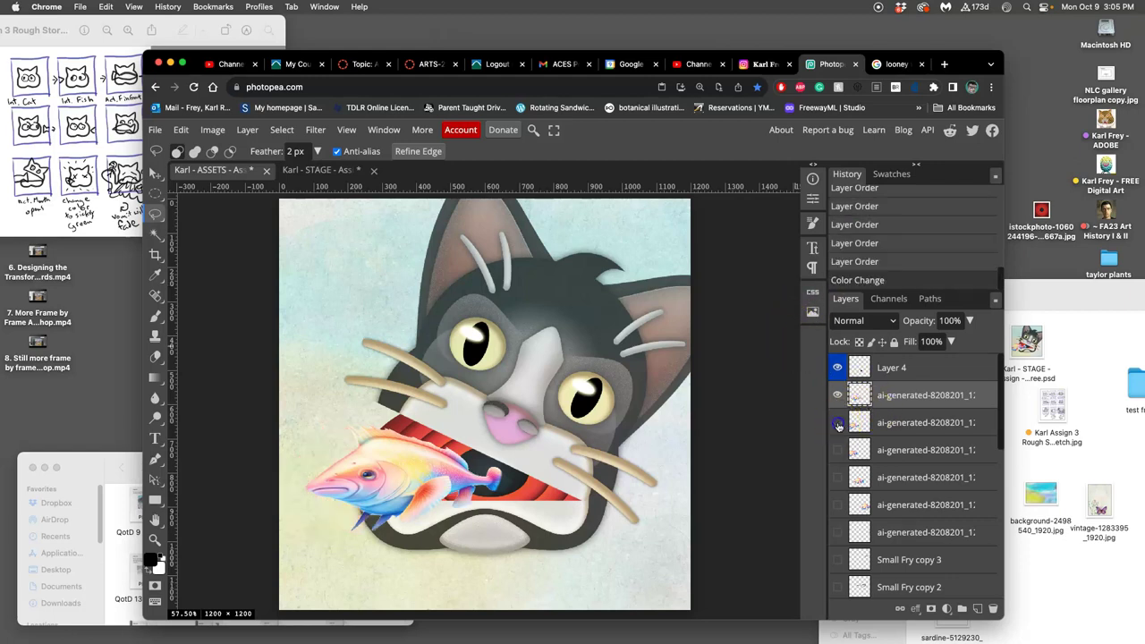
click(892, 399)
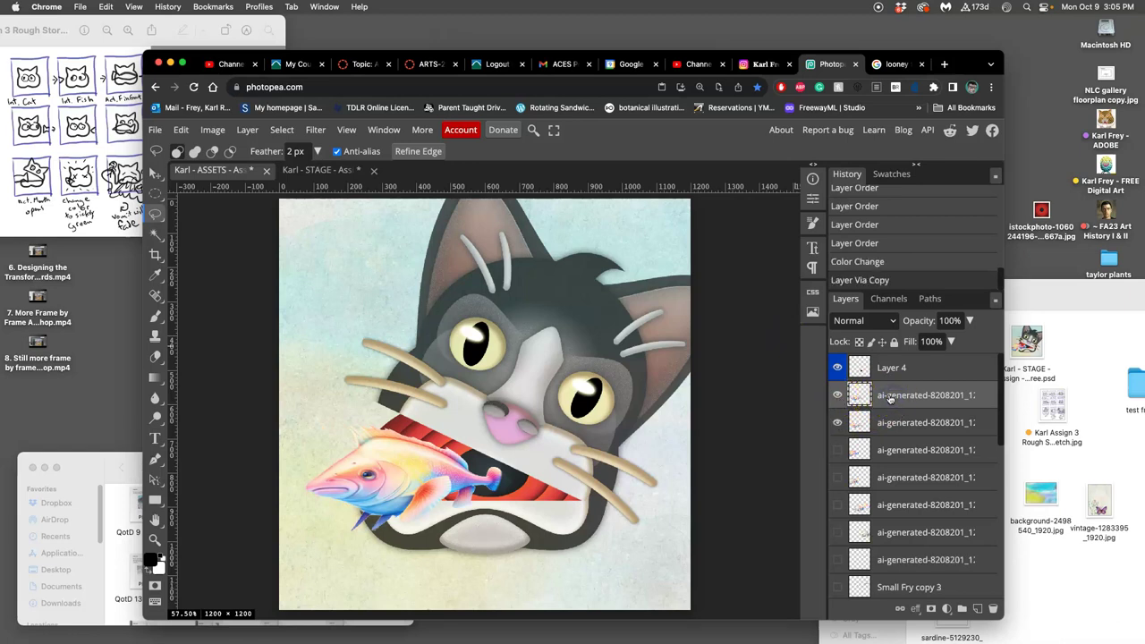
key(super+j)
click(836, 428)
Step: Toggle Layers 16, 17 and 18 in STAGE to compare frames, then return to ASSETS
click(324, 171)
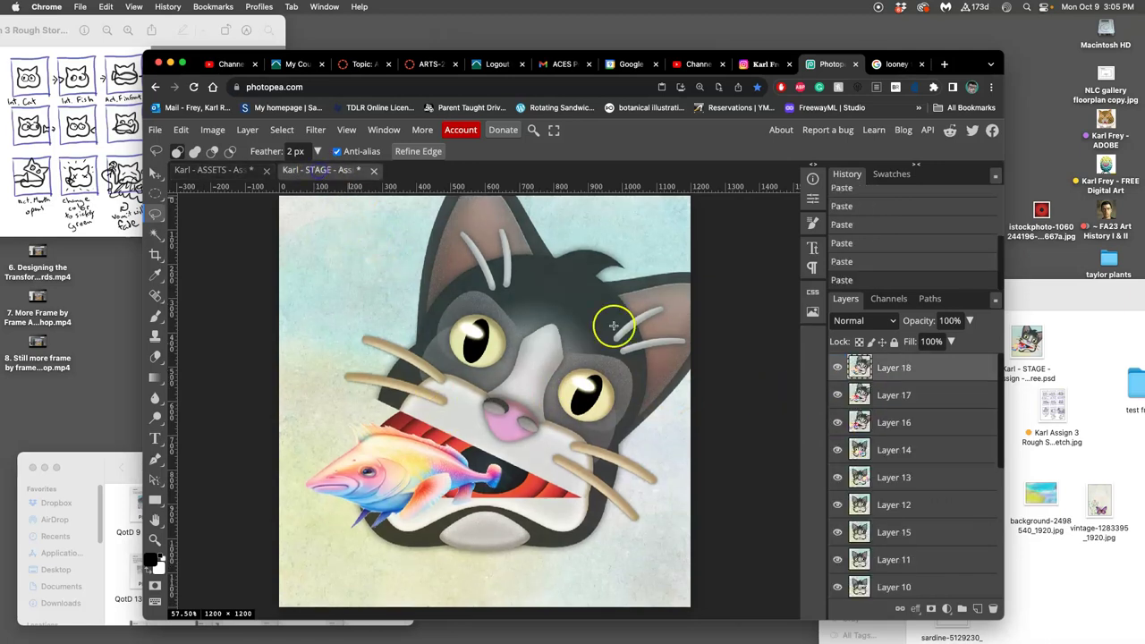
click(837, 369)
click(836, 392)
click(837, 424)
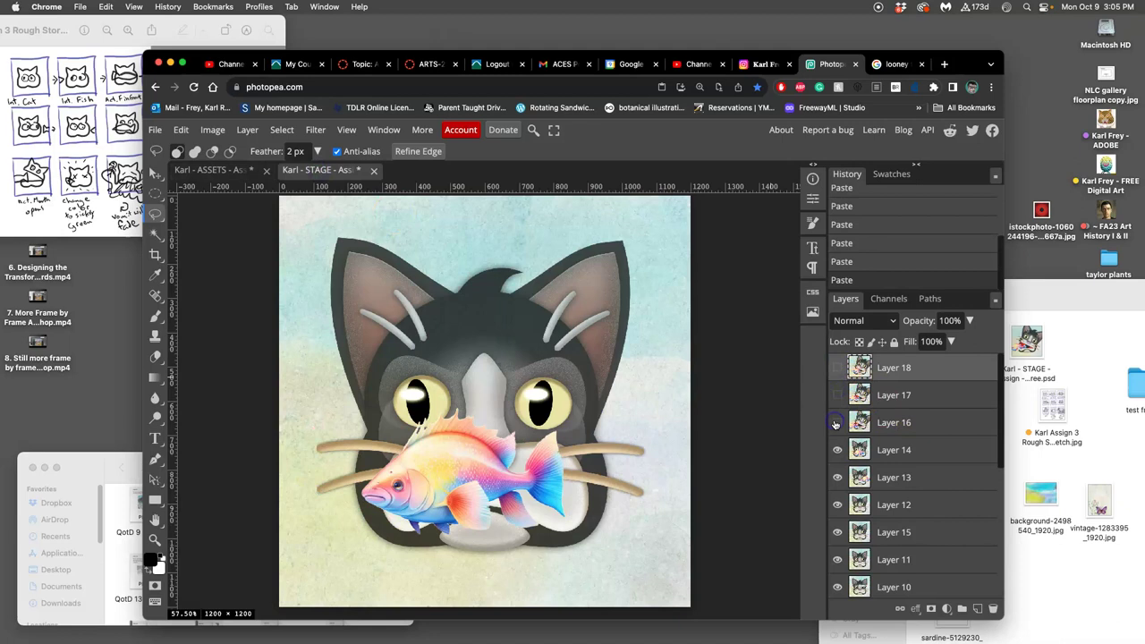
click(837, 423)
click(837, 395)
click(836, 369)
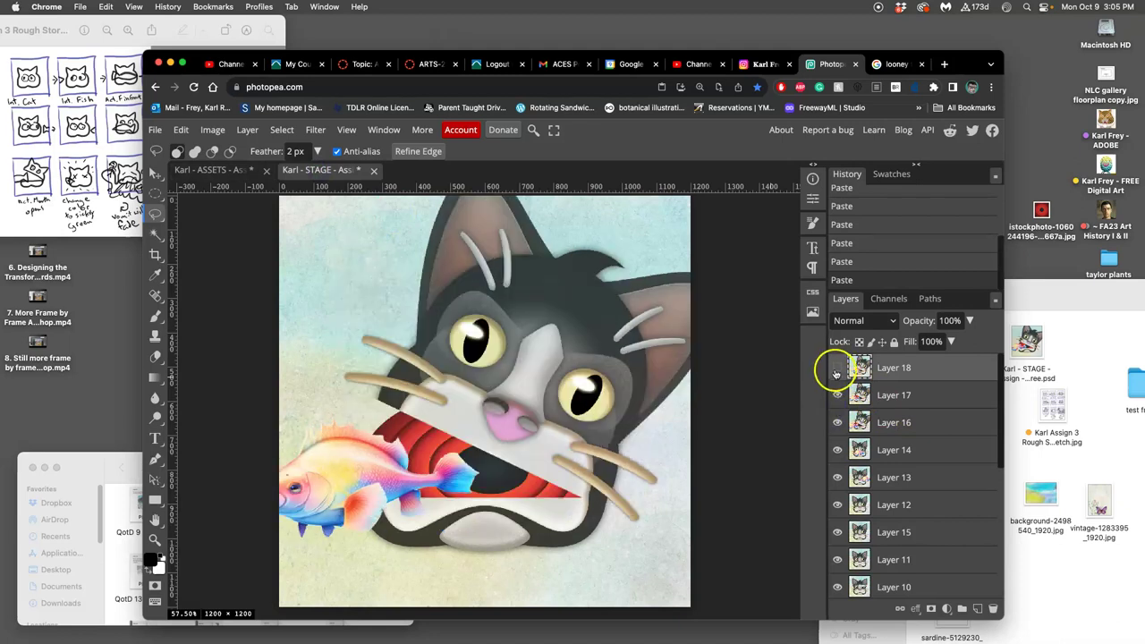
click(837, 369)
click(836, 396)
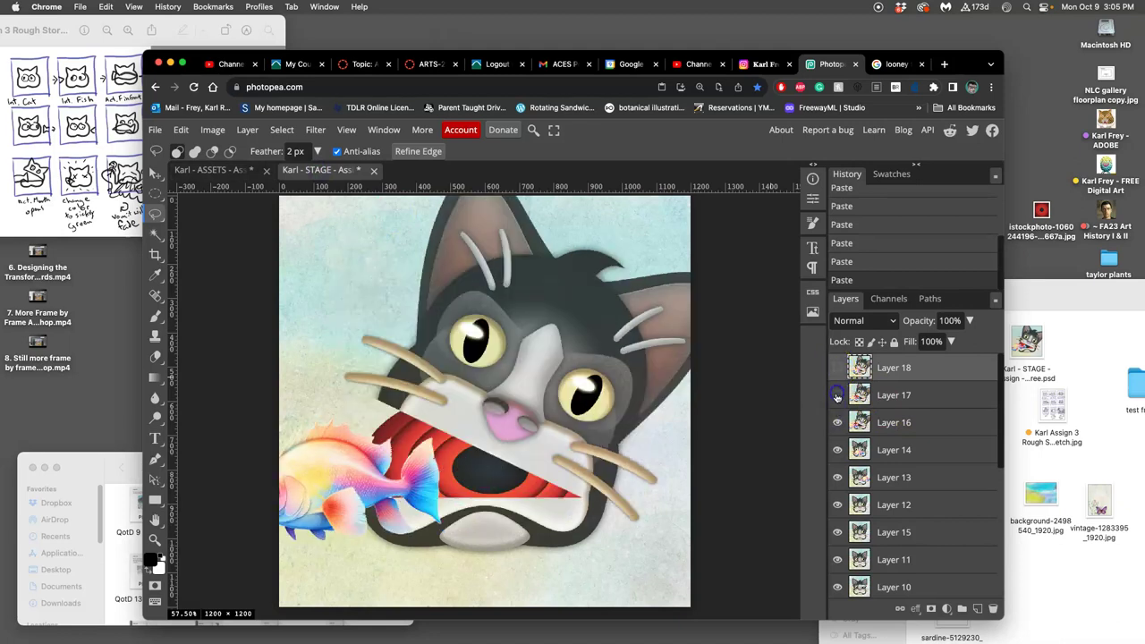
click(836, 395)
click(837, 369)
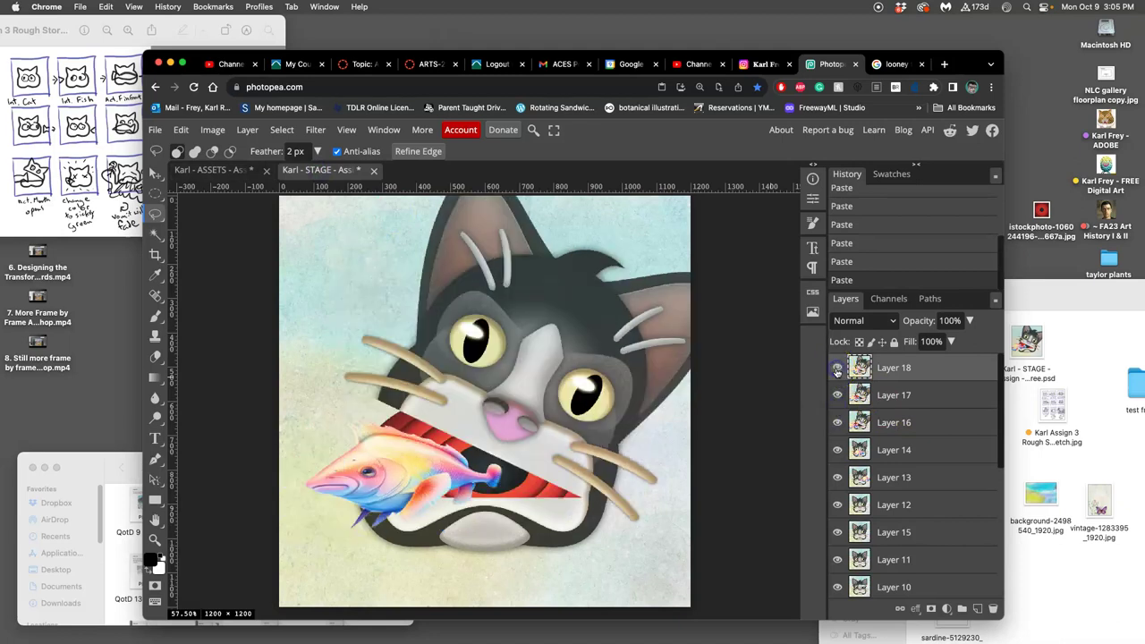
click(239, 172)
Step: Select the fish copy and toggle the third ai-generated layer, leaving it hidden
click(881, 397)
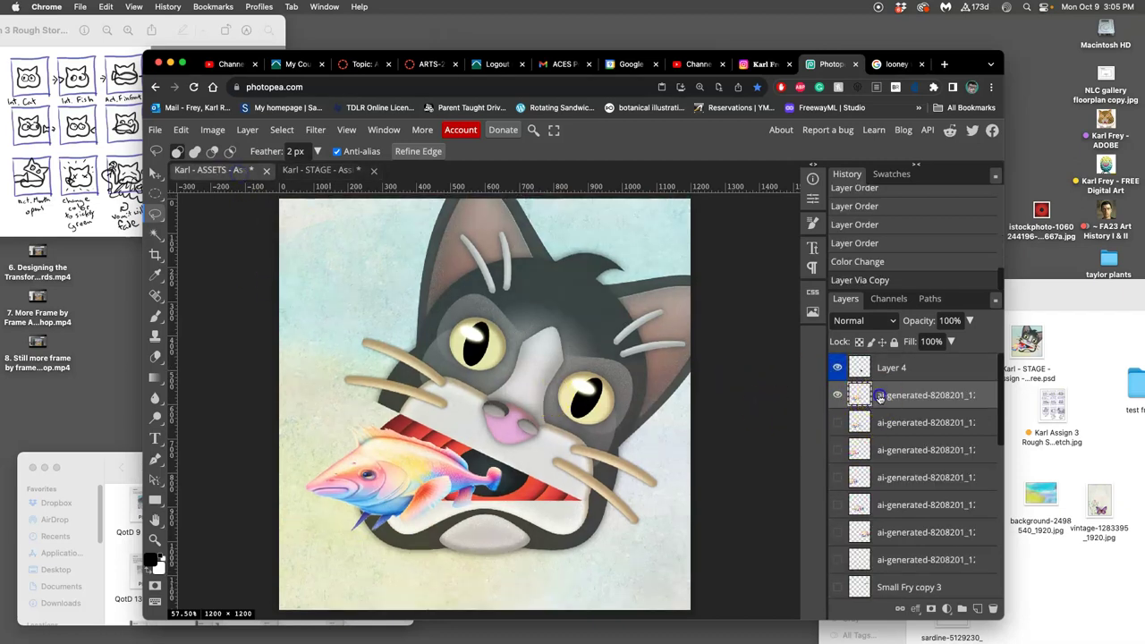
click(837, 422)
click(836, 423)
click(837, 423)
click(837, 423)
click(837, 422)
Step: Free Transform the fish: narrow it, squash it from the top and tilt it into the mouth
key(alt)
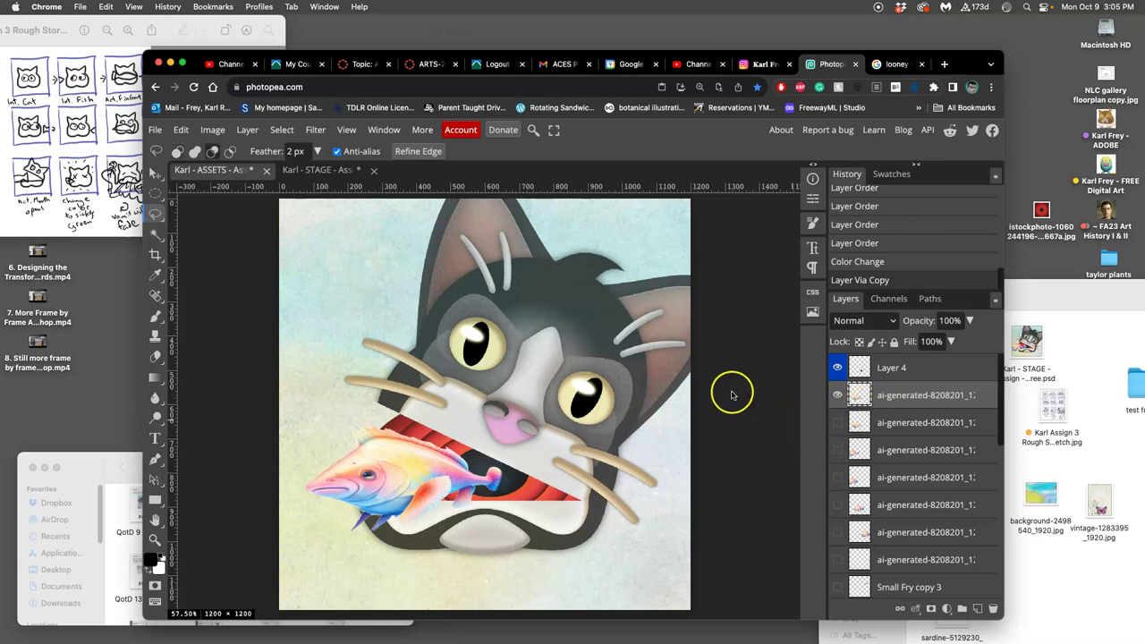
click(180, 130)
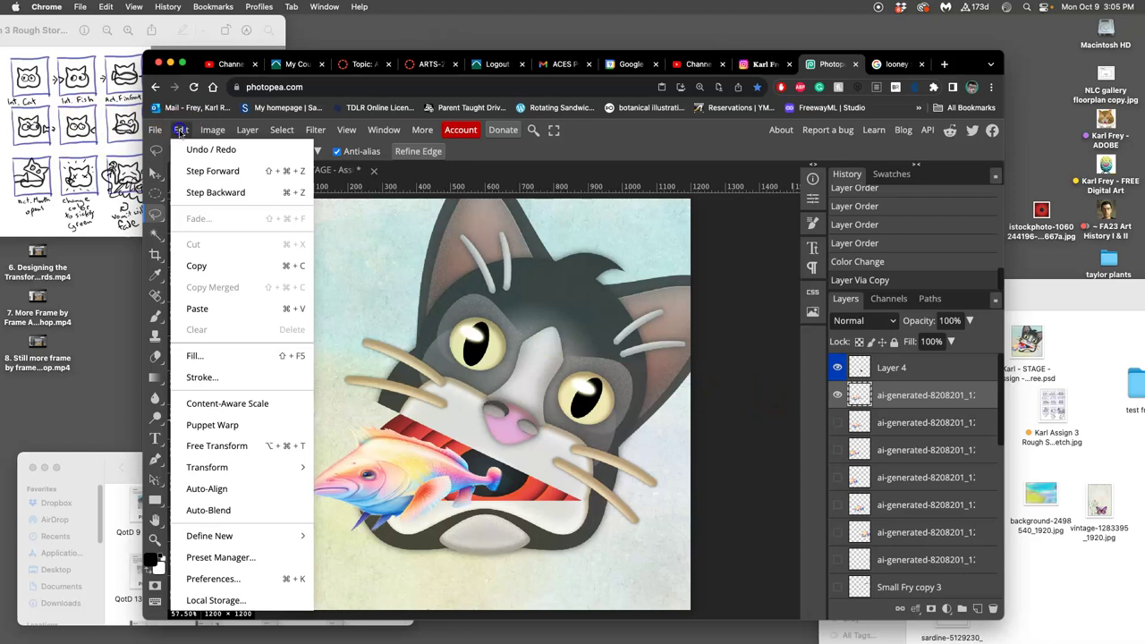
click(234, 450)
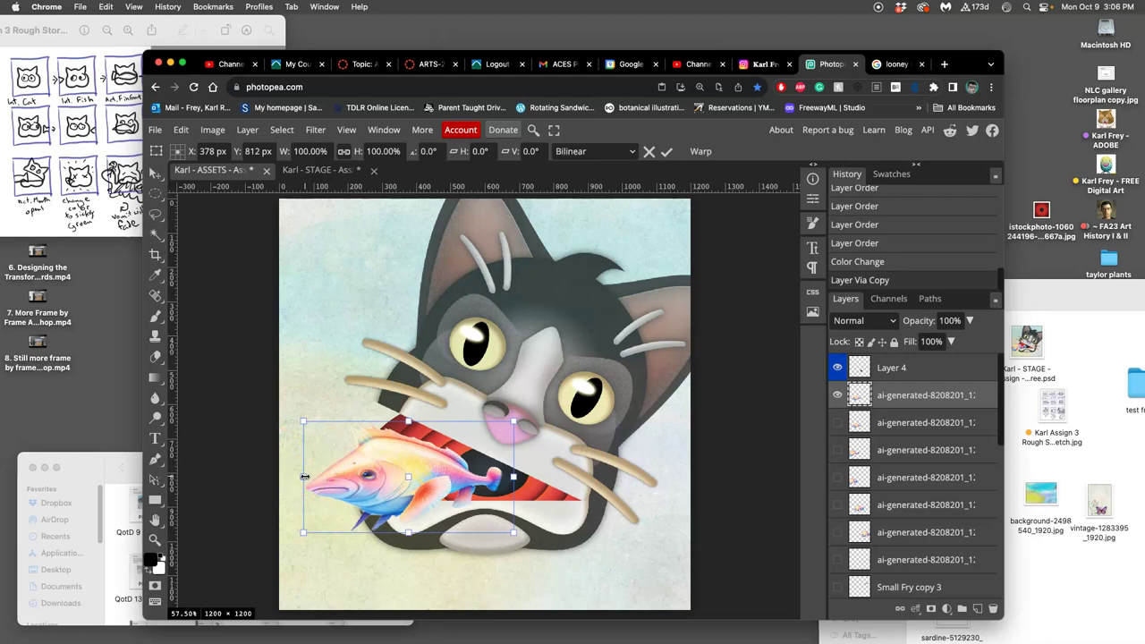
drag(304, 476, 370, 476)
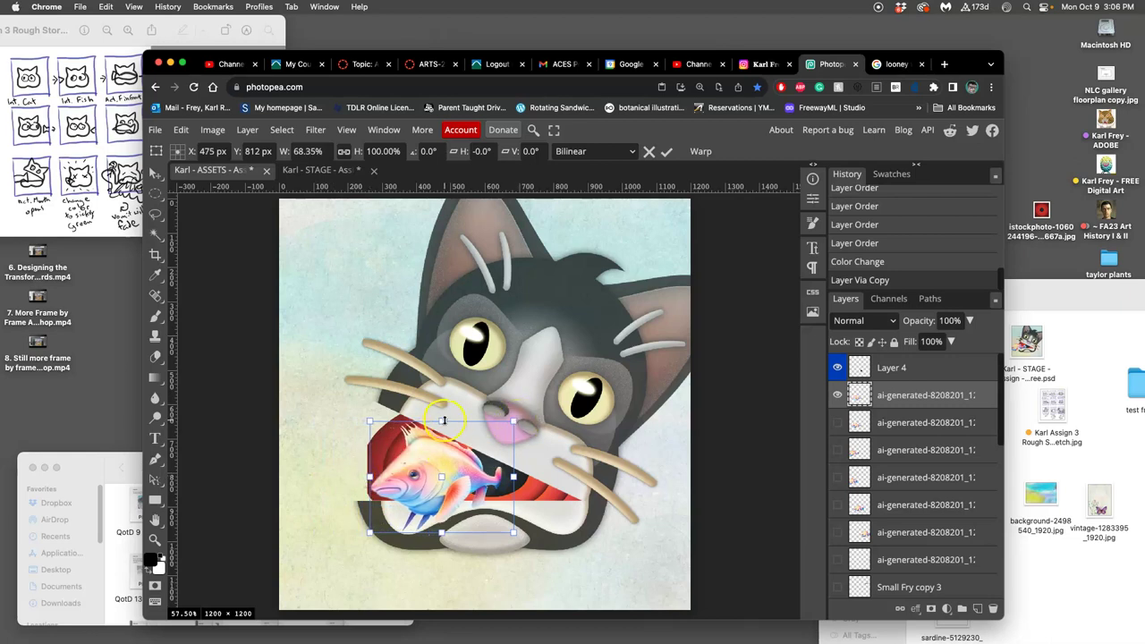
drag(444, 421, 519, 439)
drag(458, 499, 502, 484)
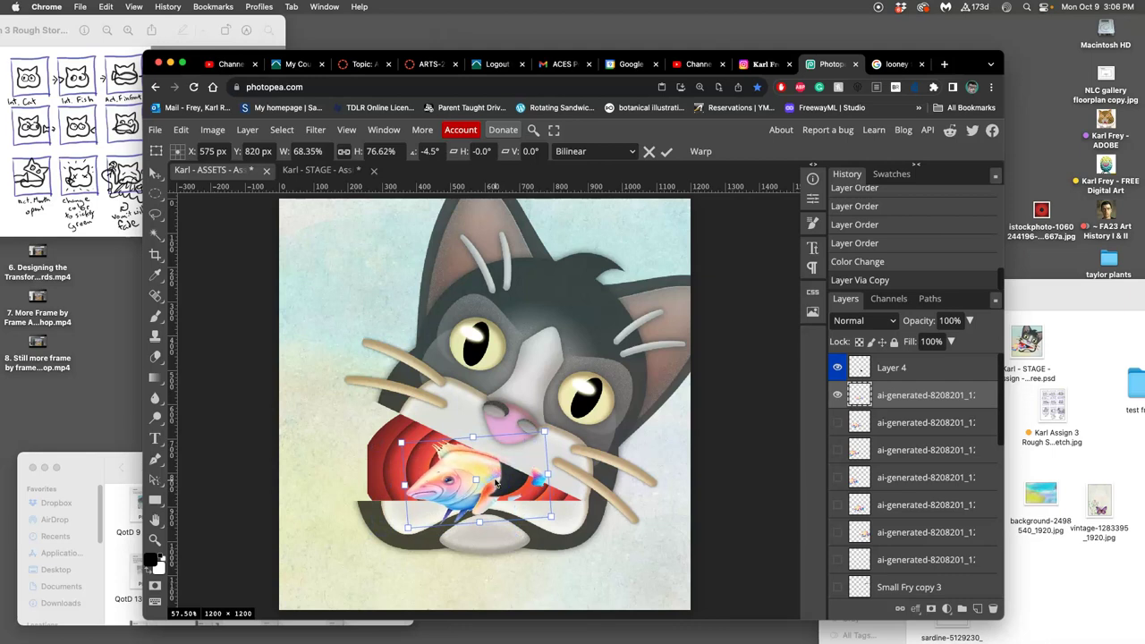
Step: Warp the fish's right and lower parts deeper into the mouth and commit the transform
right_click(487, 474)
click(537, 499)
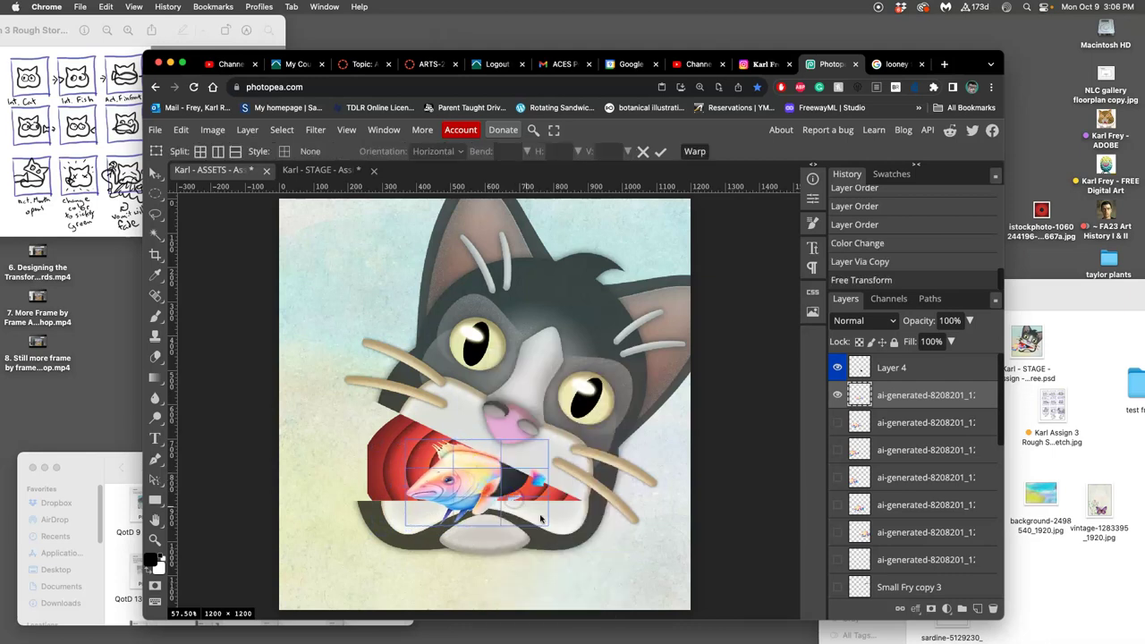
drag(548, 529, 519, 477)
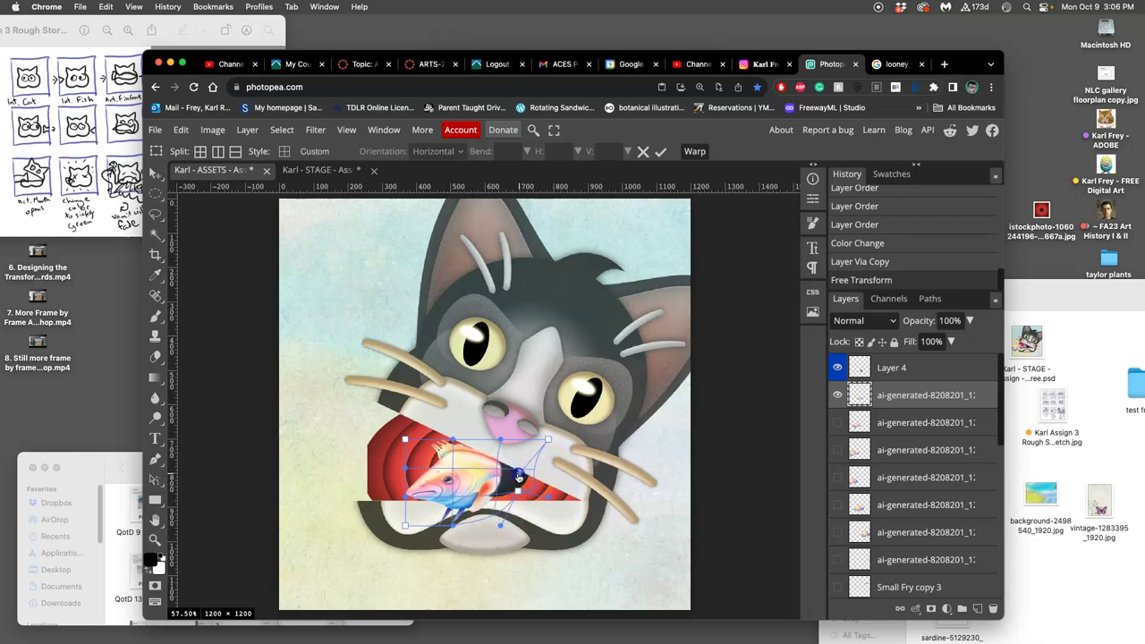
drag(548, 440, 519, 469)
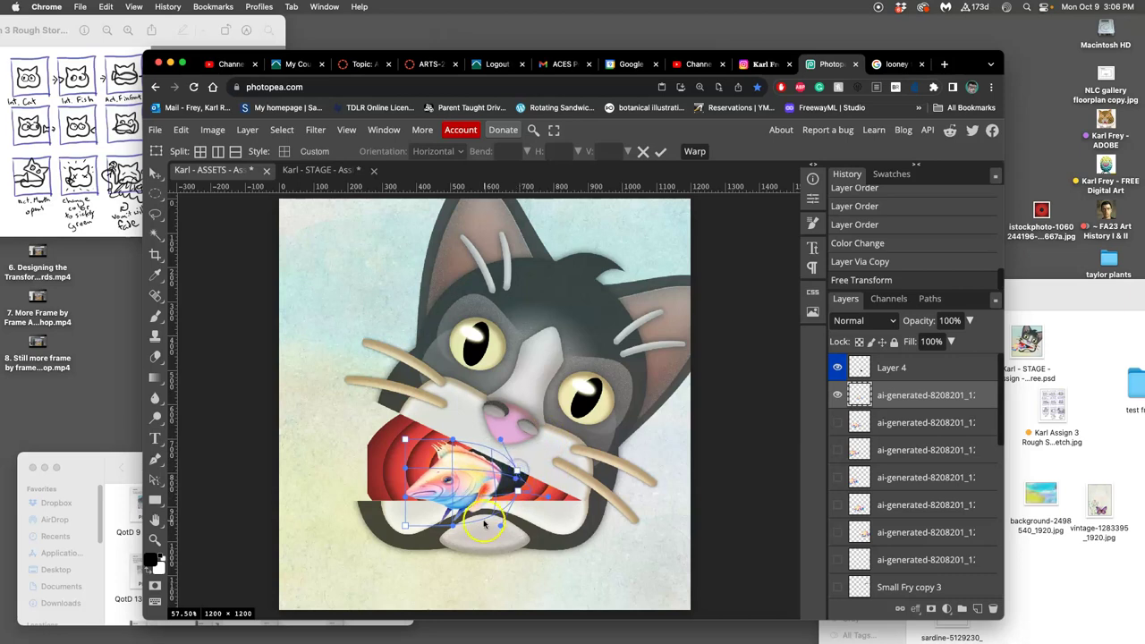
drag(441, 522, 447, 479)
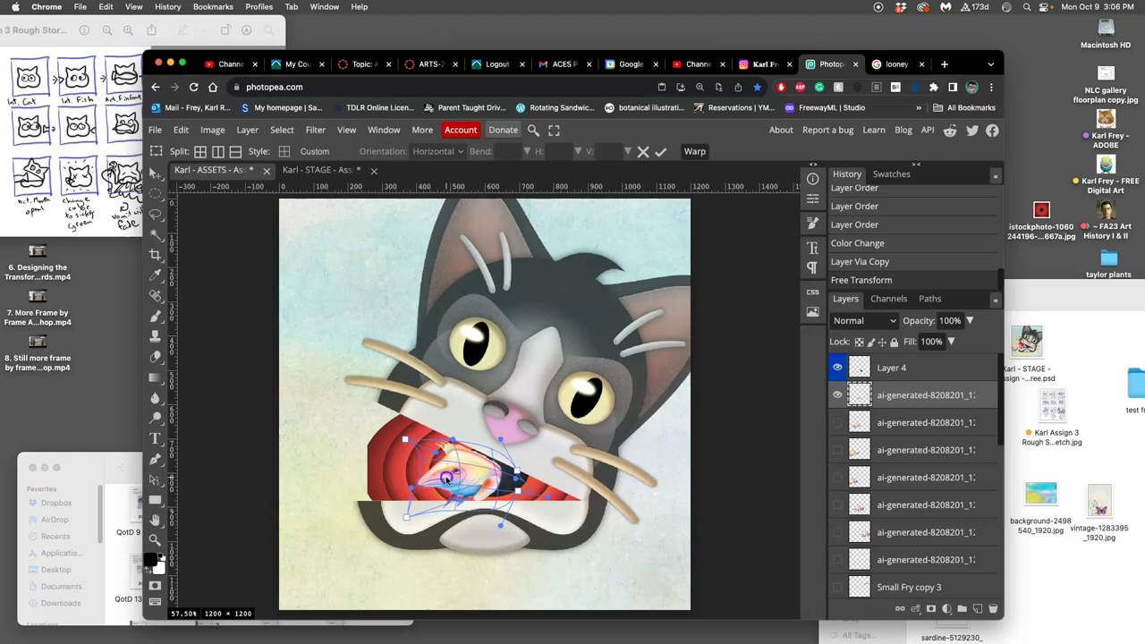
key(Return)
key(l)
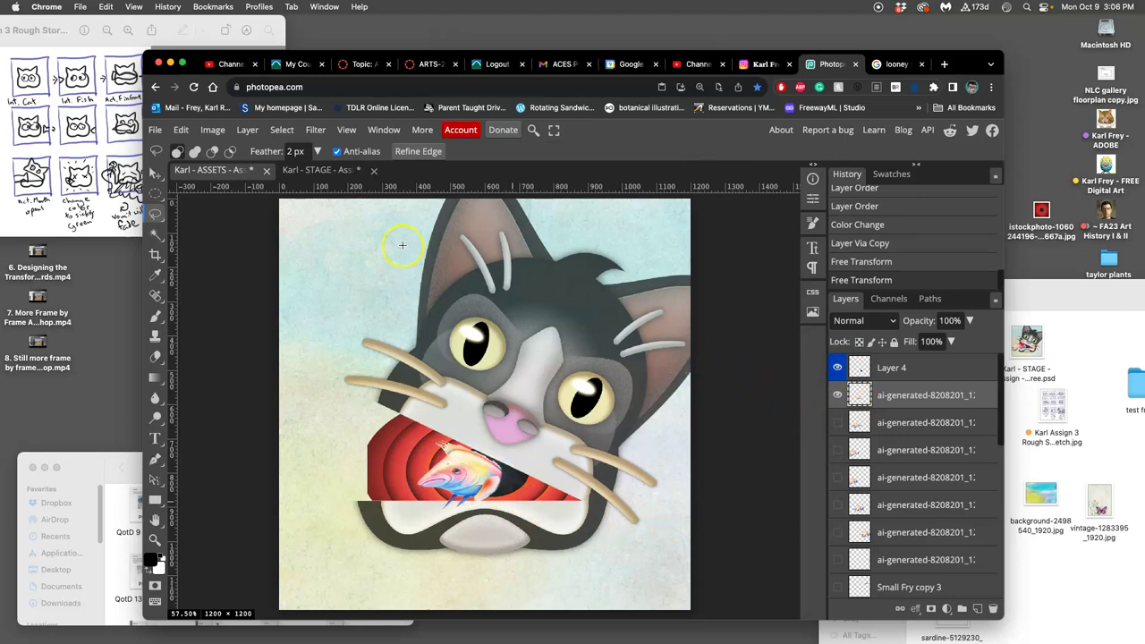
Step: Save ASSETS, flatten its layers, and copy the whole merged frame
key(super+s)
click(247, 130)
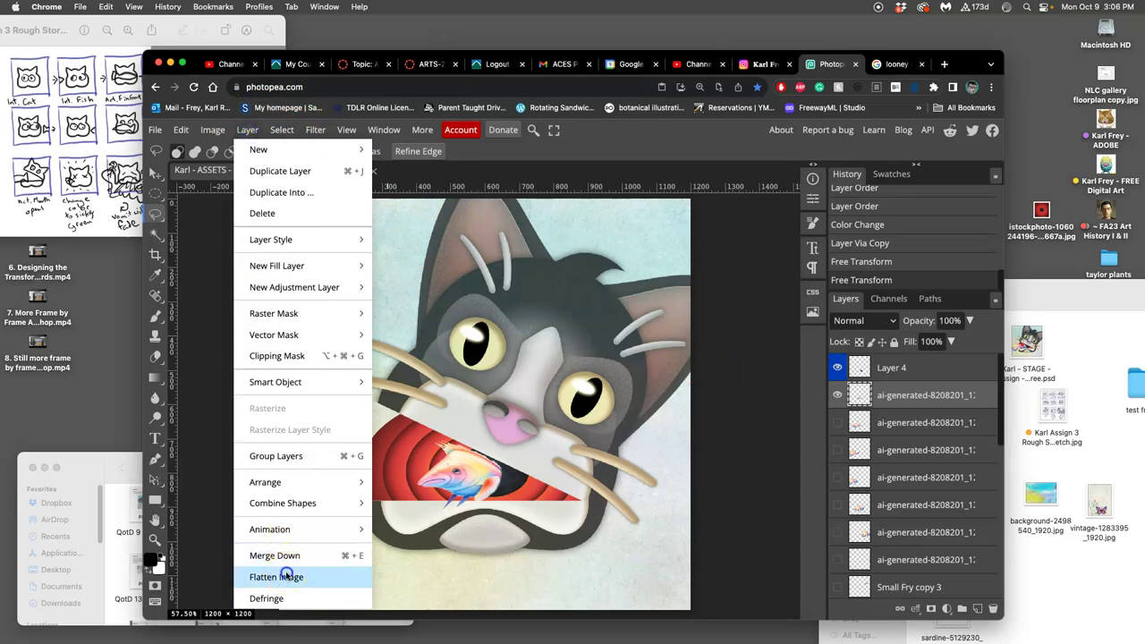
click(287, 577)
click(282, 130)
click(291, 150)
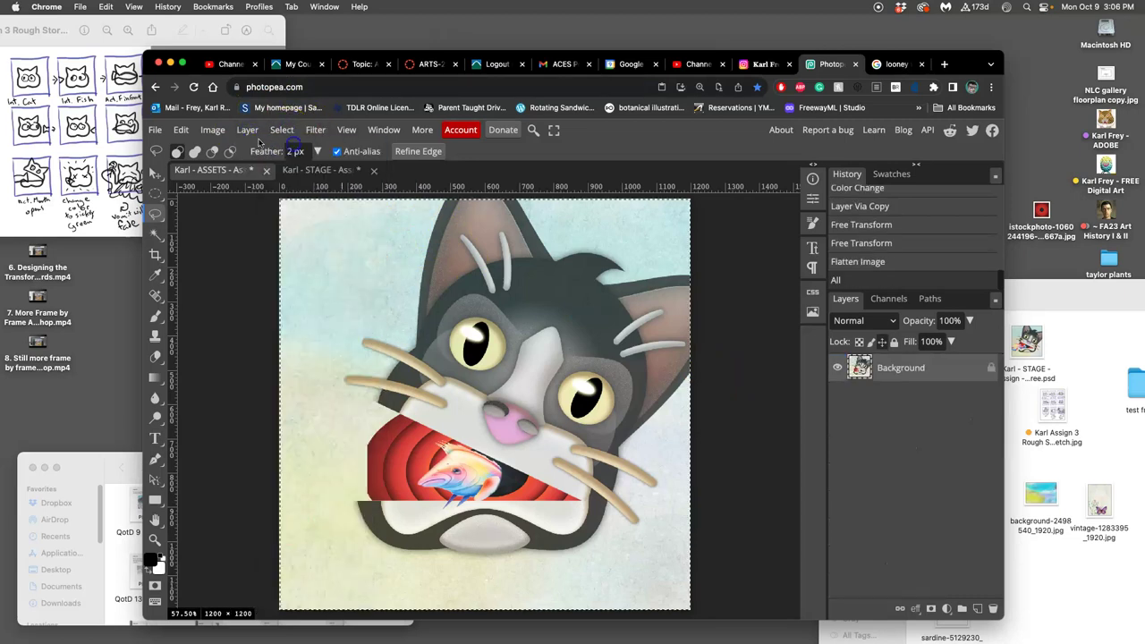
click(180, 130)
click(211, 265)
Step: Undo the flatten in History, then paste the frame into STAGE as Layer 19
click(882, 246)
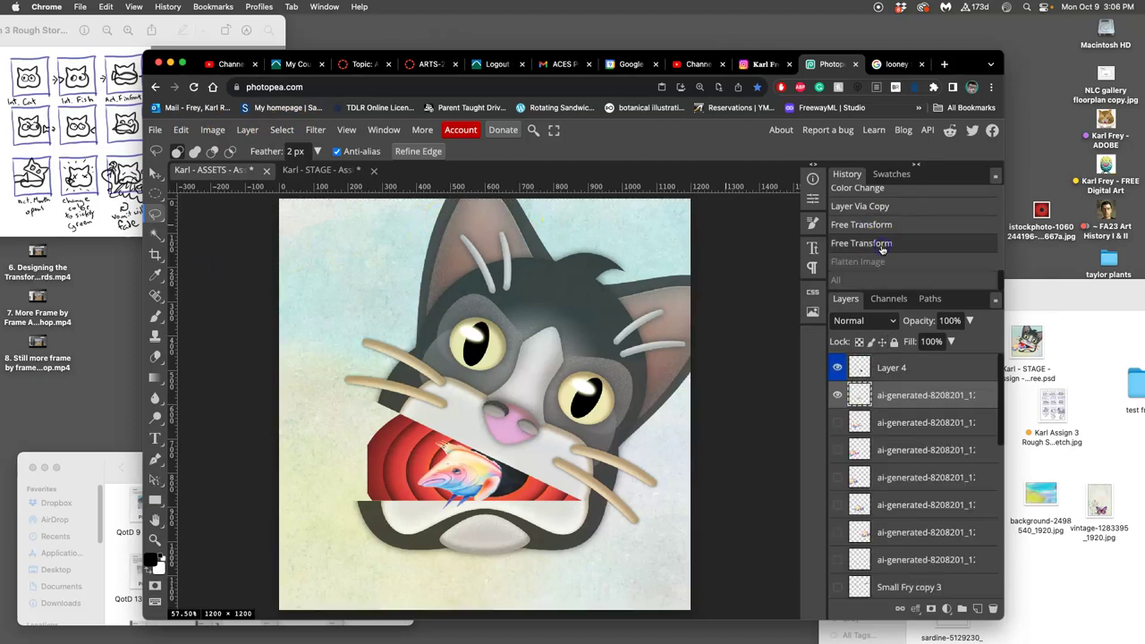
click(901, 245)
click(324, 171)
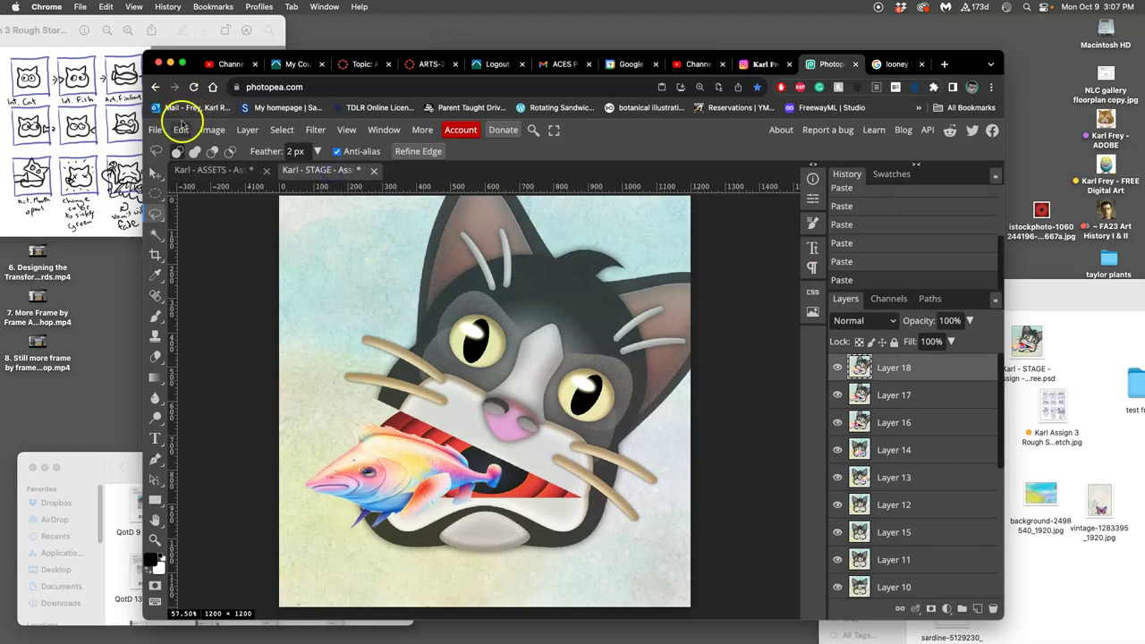
click(181, 130)
click(211, 310)
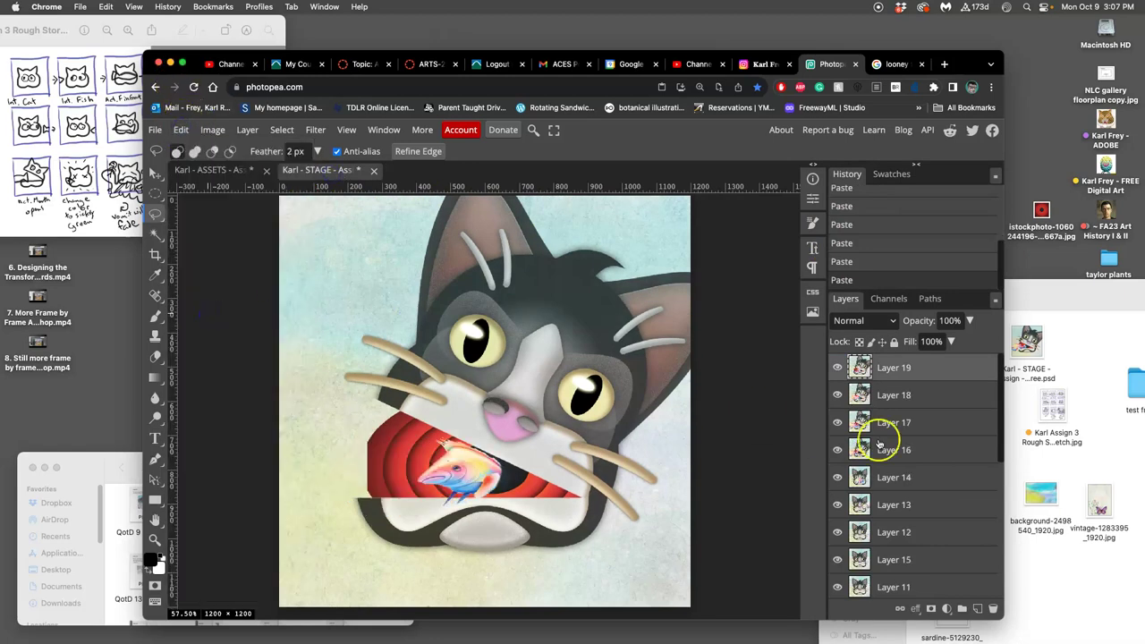
click(838, 368)
click(838, 368)
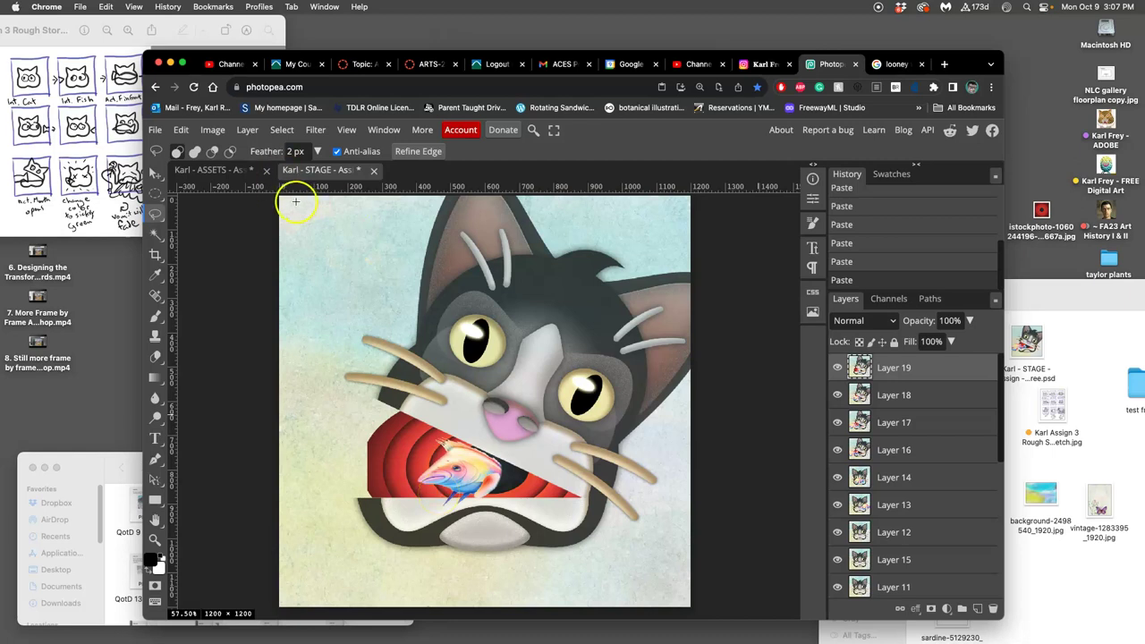
Step: In ASSETS, draw an elliptical selection over the cat's nose and mouth on Layer 1
click(215, 171)
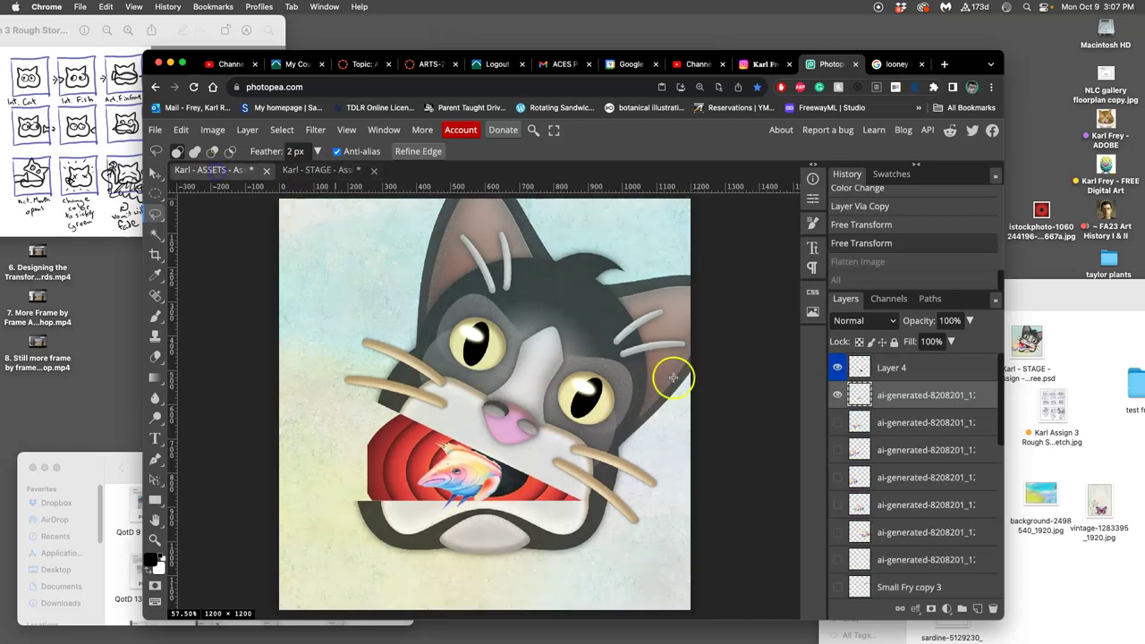
scroll(884, 460, down, 5)
click(882, 464)
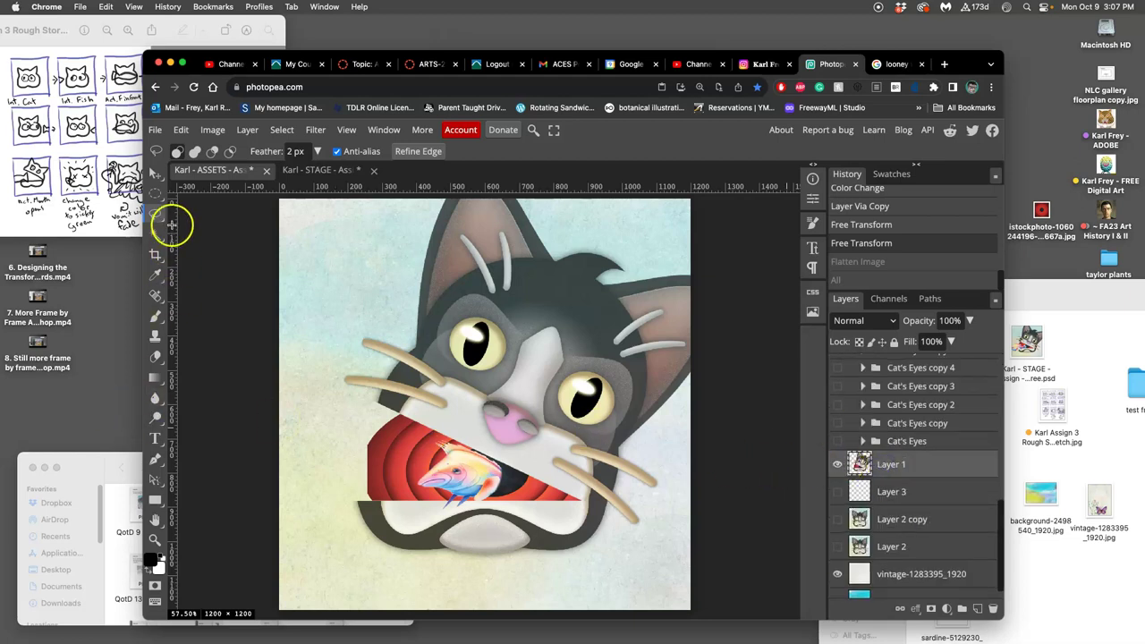
click(156, 194)
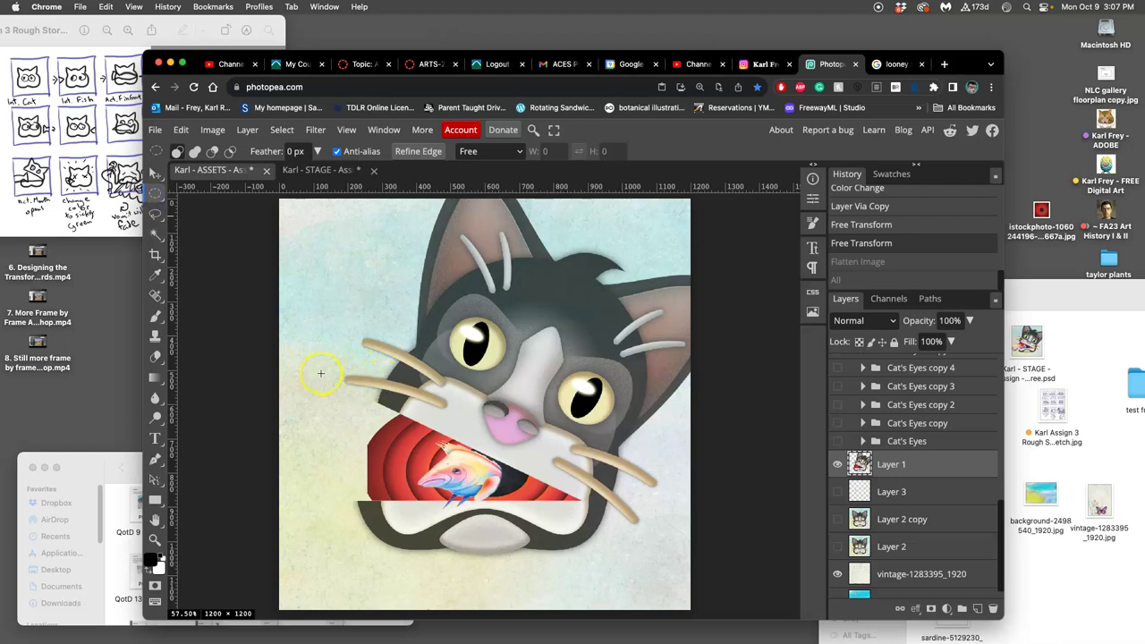
drag(315, 394, 522, 631)
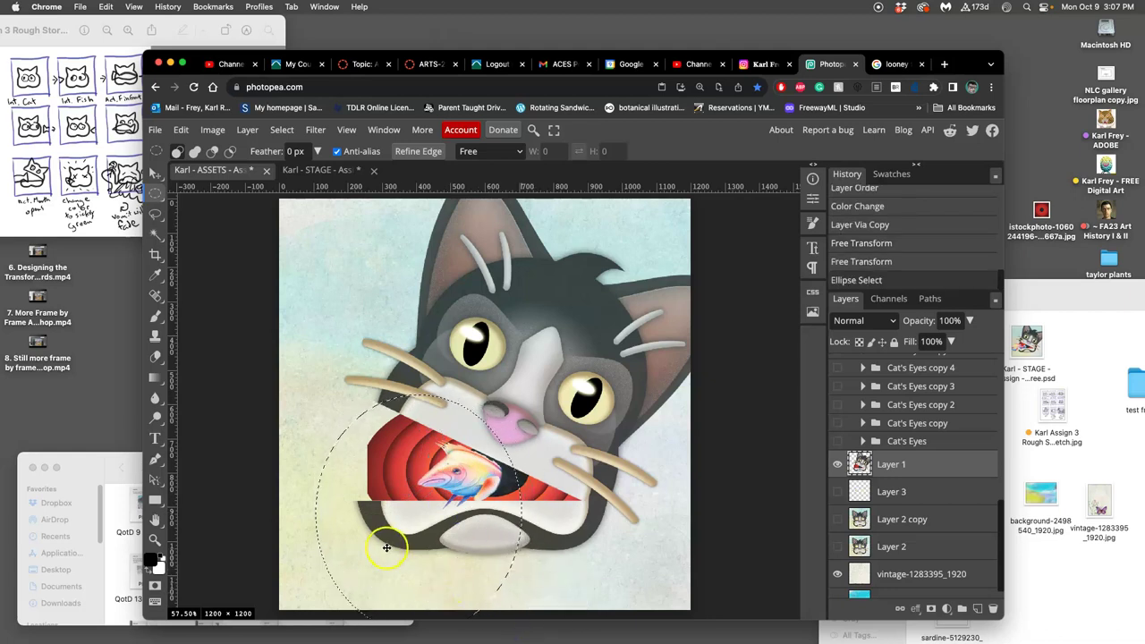
drag(386, 547, 440, 510)
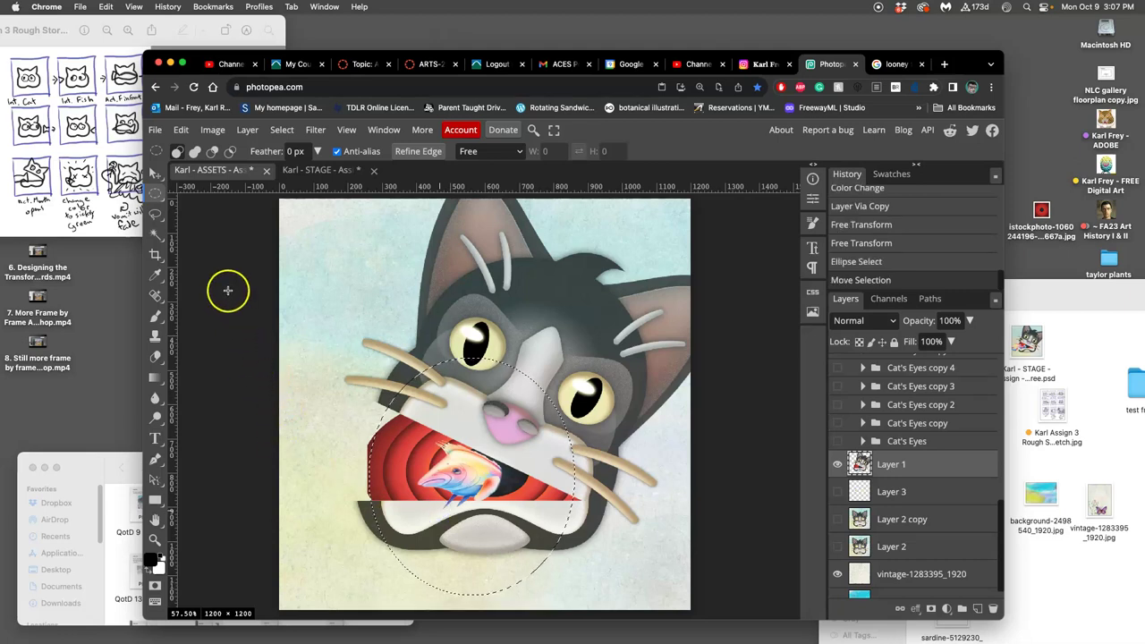
Step: Invert the circle selection and add a freehand Lasso selection from the mouth up-left
click(282, 129)
click(294, 193)
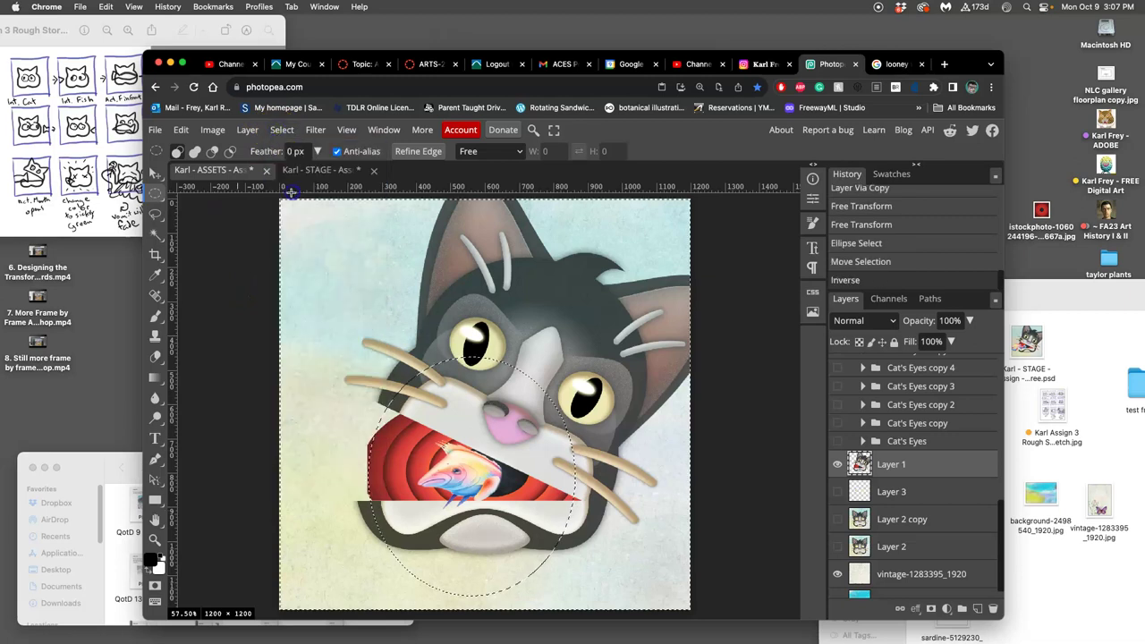
click(157, 214)
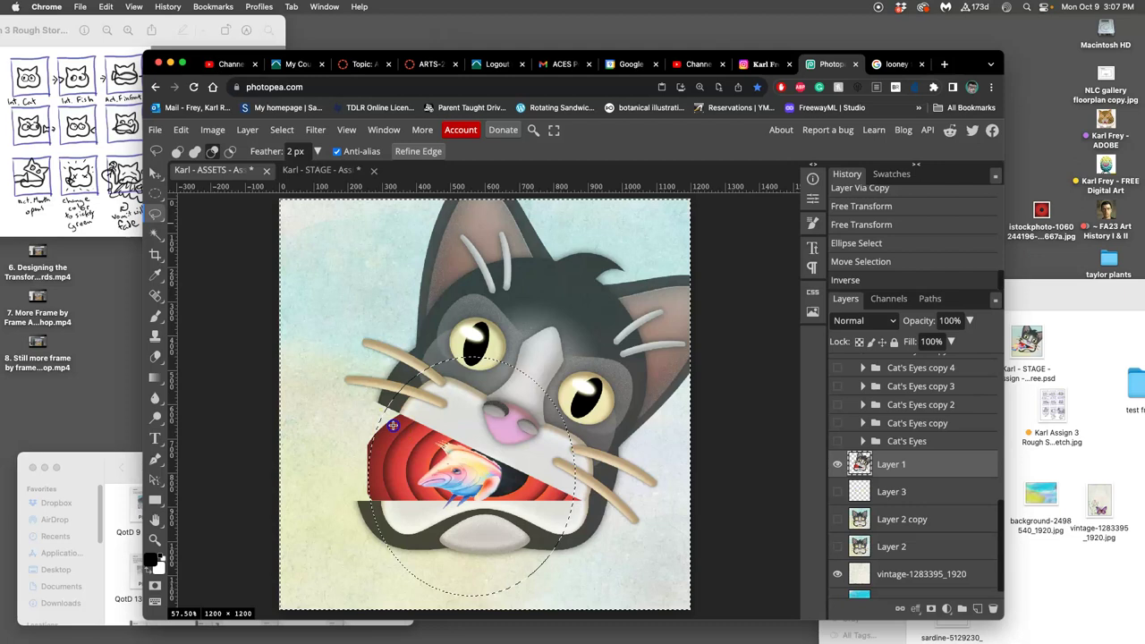
mouse_move(346, 411)
mouse_down()
mouse_move(287, 356)
mouse_move(352, 198)
mouse_move(382, 170)
mouse_up()
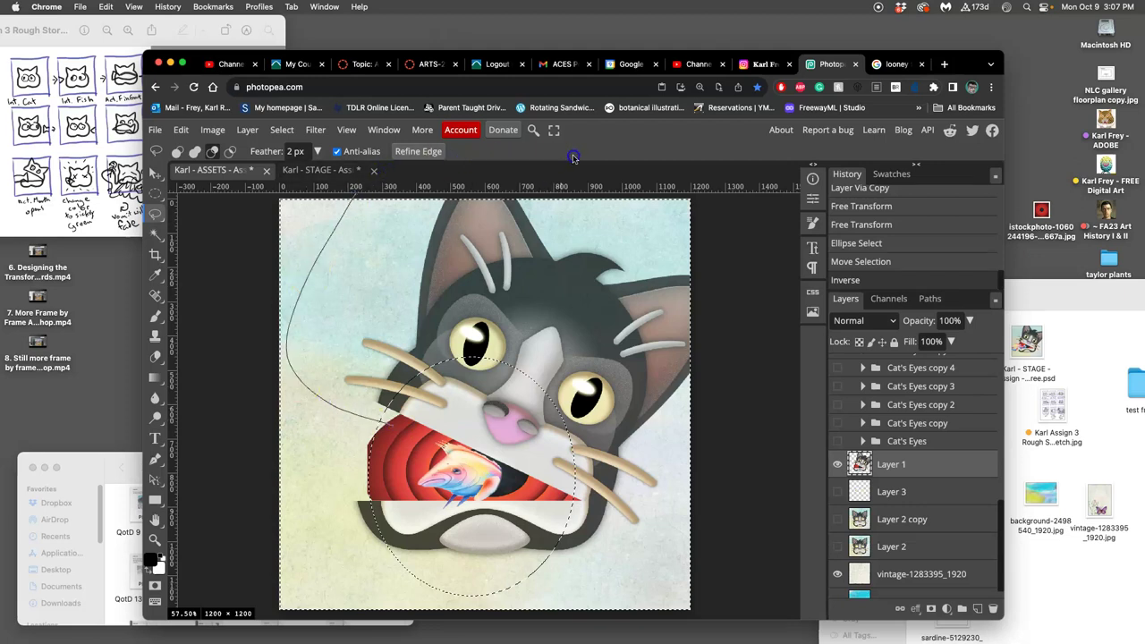